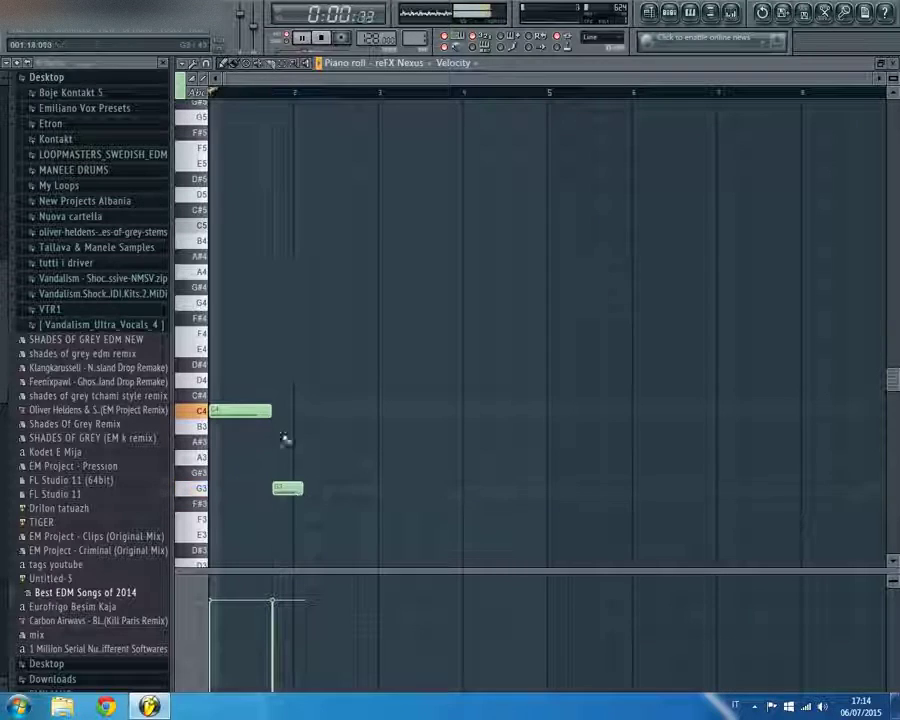
# Shorten the opening C4 and make the following G3 four steps long, with a 12-step G#3 right behind it
pyautogui.moveTo(288, 487); pyautogui.dragTo(277, 486)
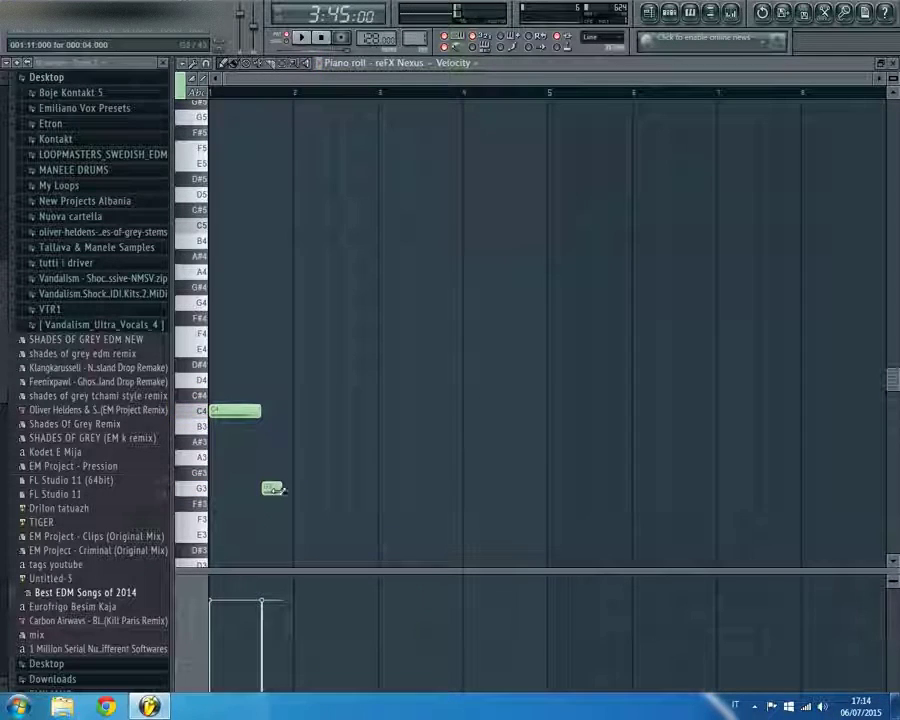
pyautogui.press('space')
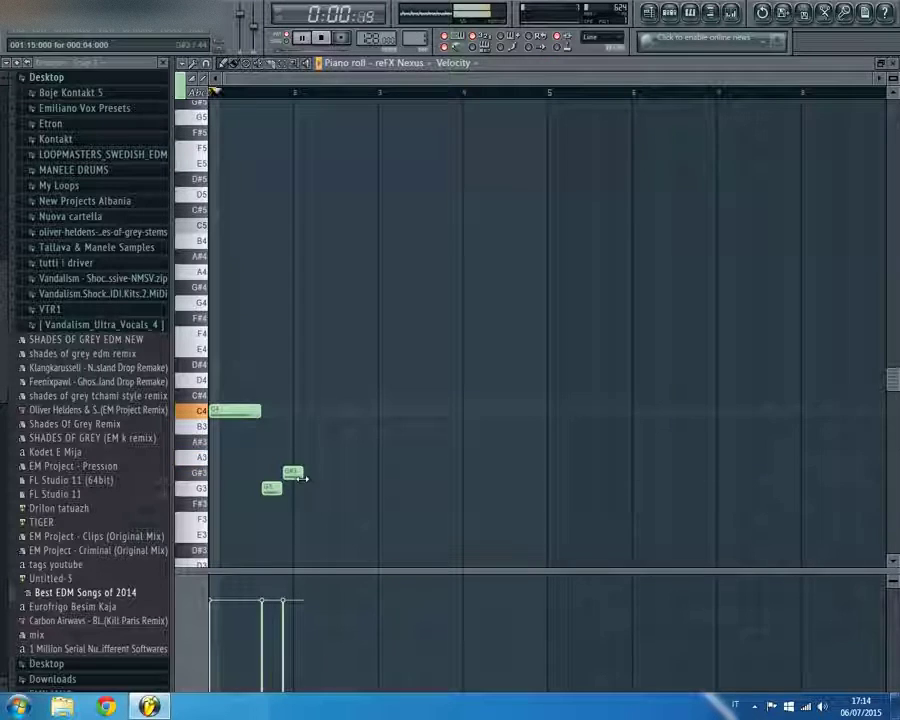
pyautogui.moveTo(301, 473); pyautogui.dragTo(347, 484)
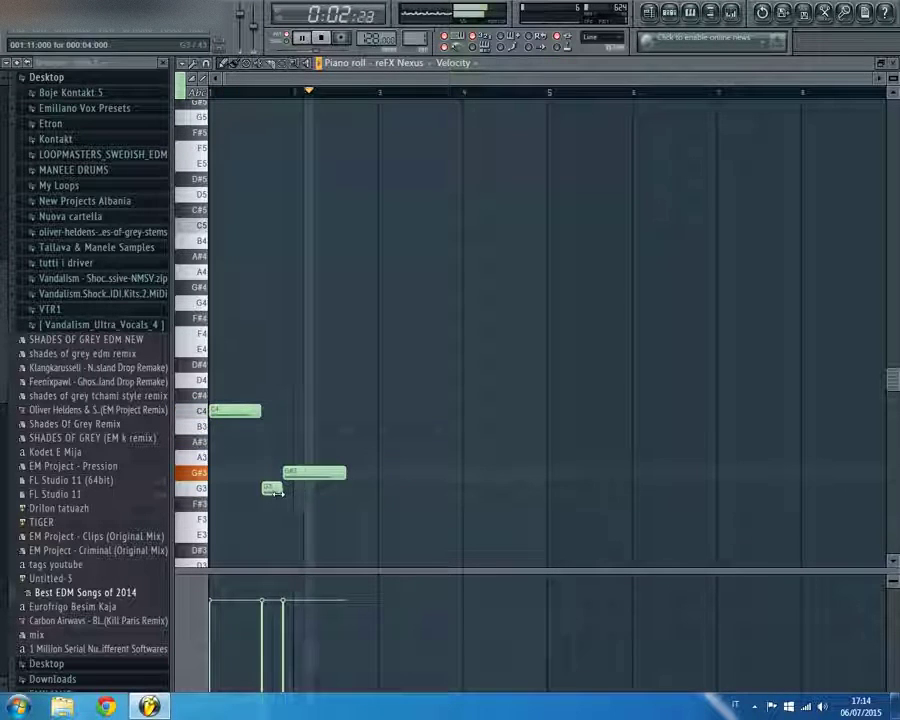
# Continue the bass line with a 4-step G3 late in bar 2 and a 12-step G#3 directly behind it
pyautogui.press('space')
pyautogui.click(361, 487)
pyautogui.moveTo(360, 487); pyautogui.dragTo(356, 487)
pyautogui.press('space')
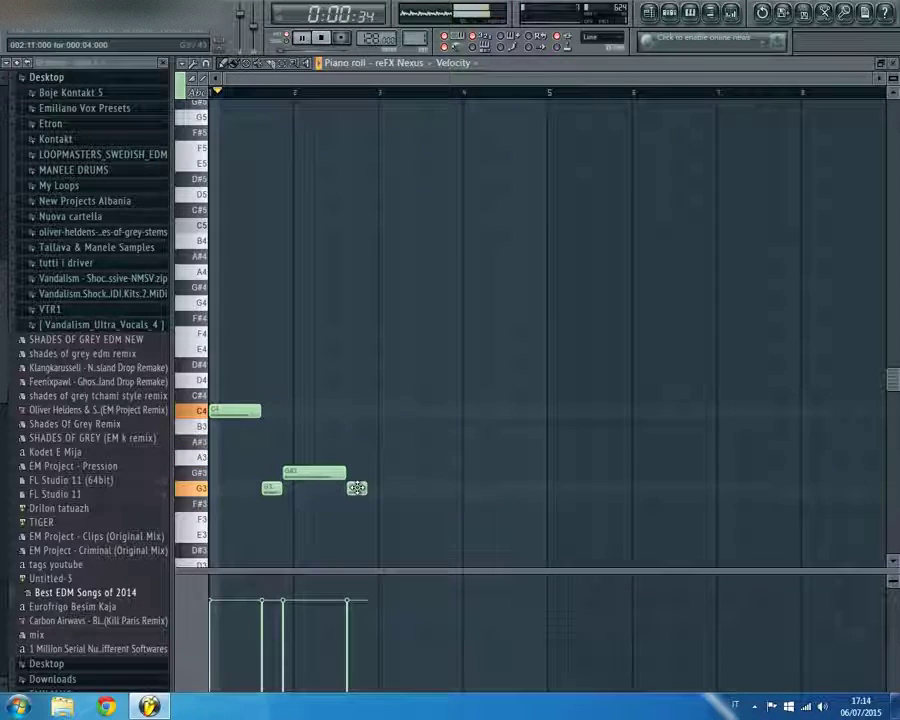
pyautogui.click(339, 458)
pyautogui.rightClick(339, 458)
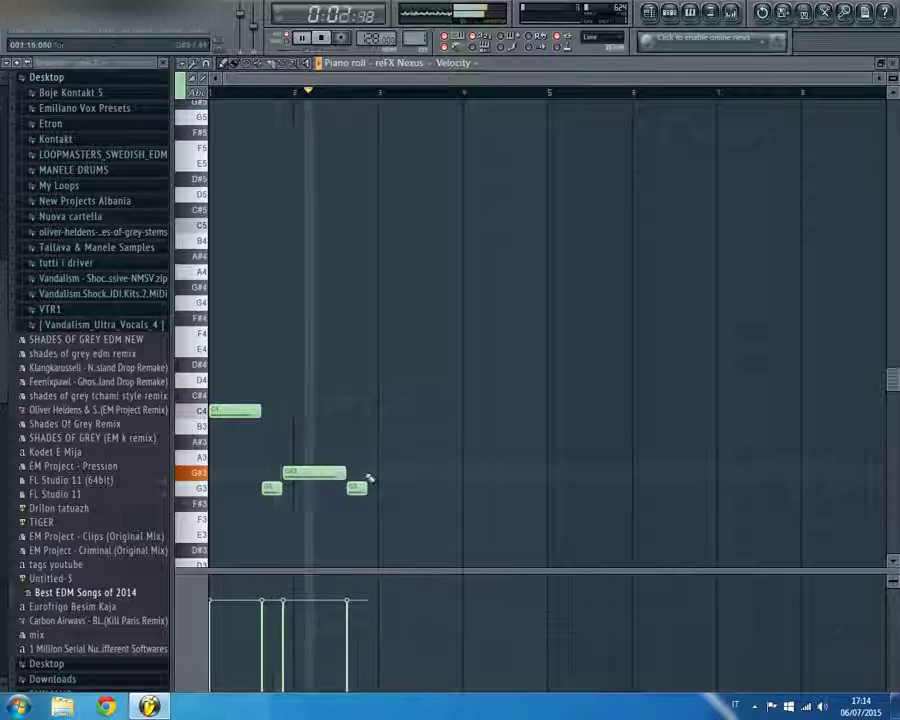
pyautogui.click(369, 472)
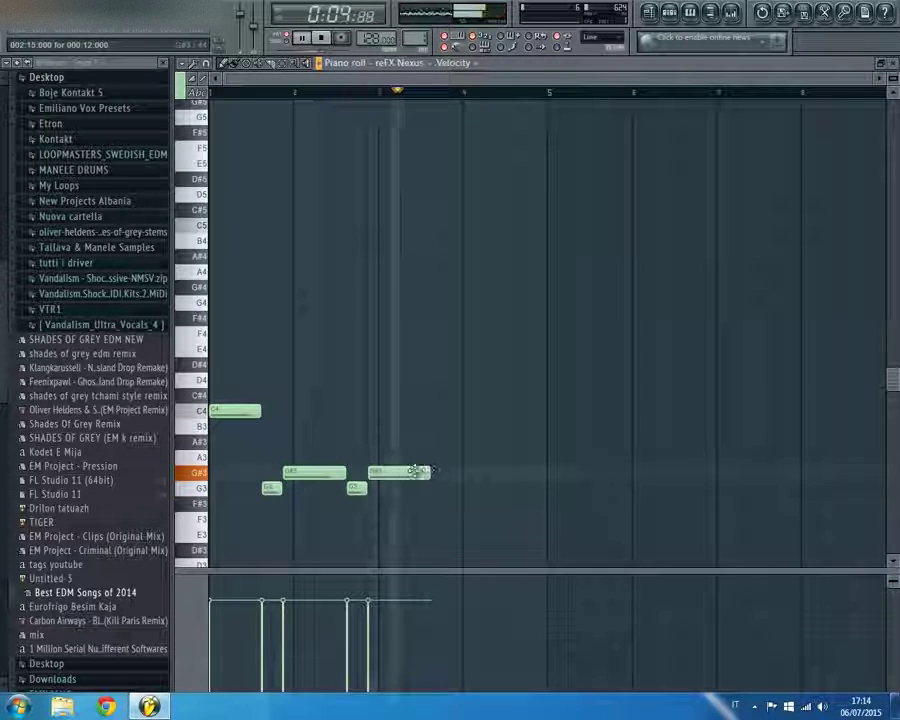
# Finish the four-bar bass line with A#3, C4 and A#3 notes, starting the C4 slightly before bar 4
pyautogui.press('space')
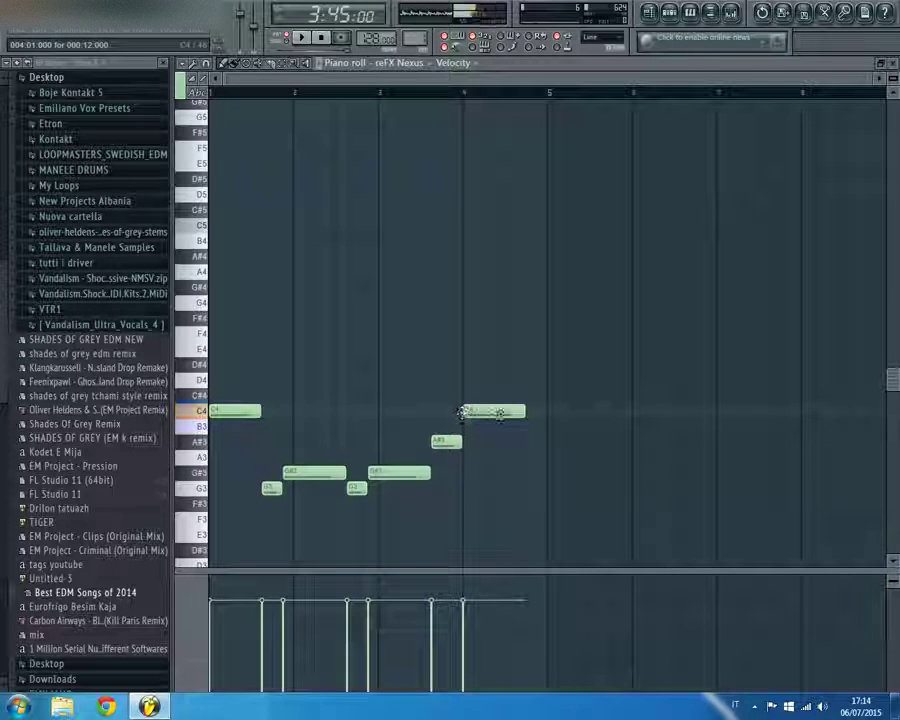
pyautogui.click(526, 442)
pyautogui.press('space')
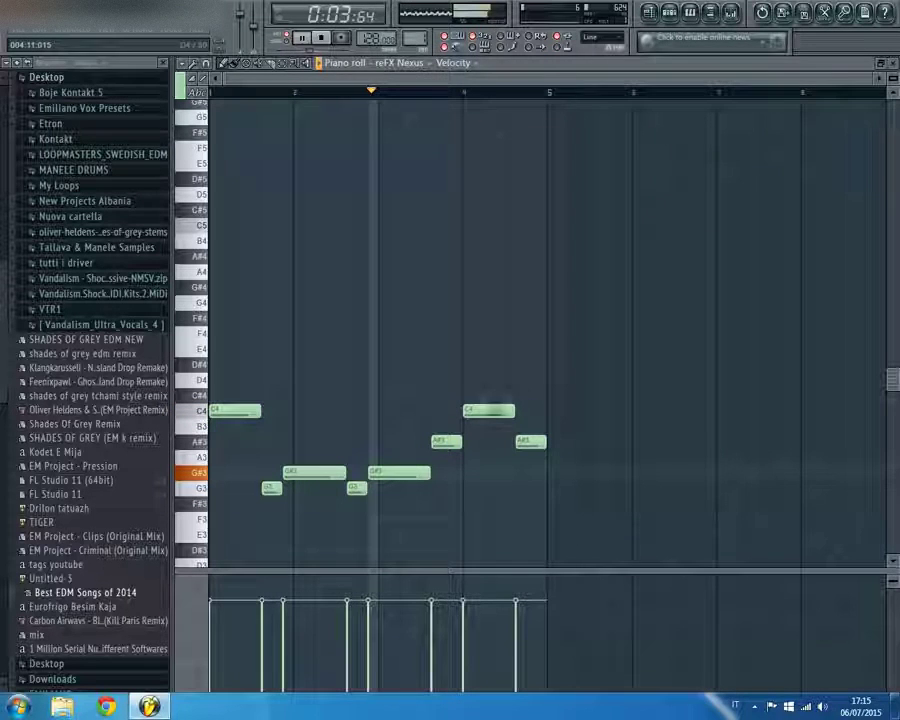
pyautogui.moveTo(459, 411); pyautogui.dragTo(453, 446)
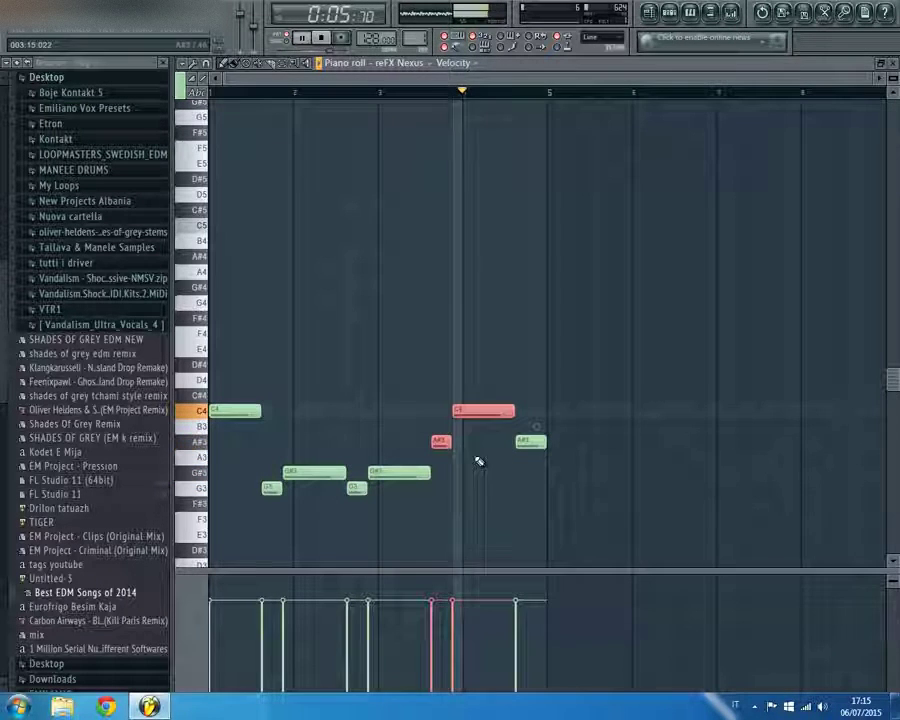
pyautogui.keyDown('ctrl'); pyautogui.click(480, 461); pyautogui.keyUp('ctrl')
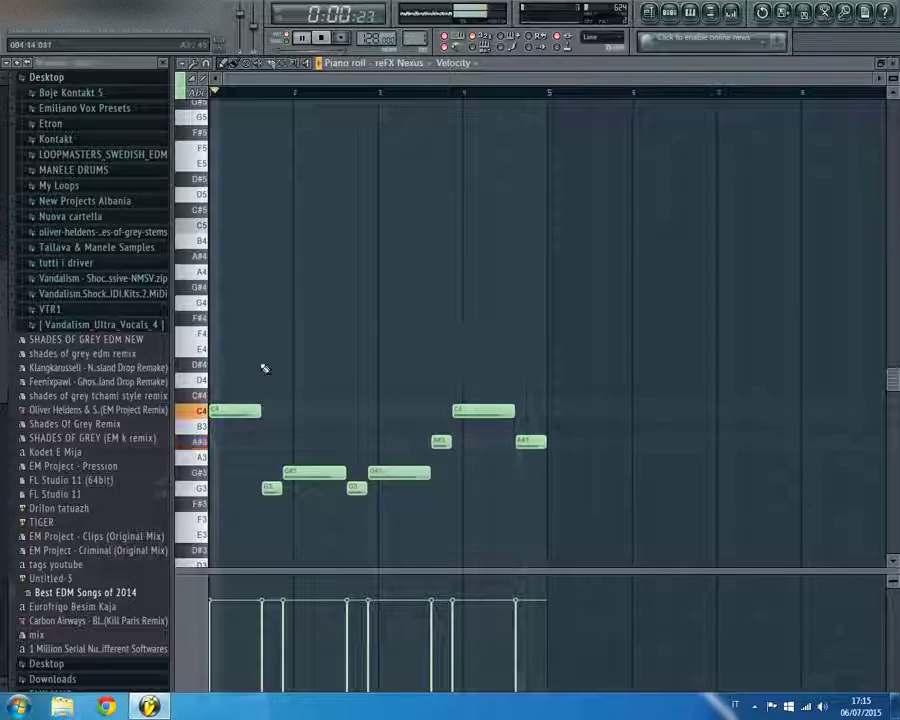
pyautogui.press('space')
# Start the melody above the bass with C5 at bar 1, a short A#4 and another C5, and play it
pyautogui.click(218, 227)
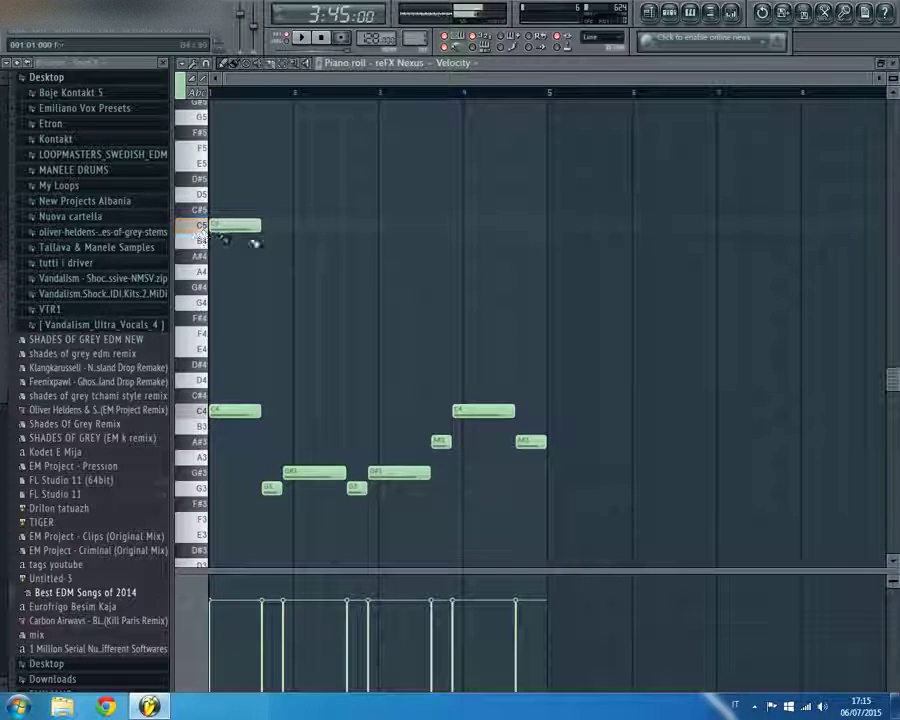
pyautogui.scroll(1, 268, 243)
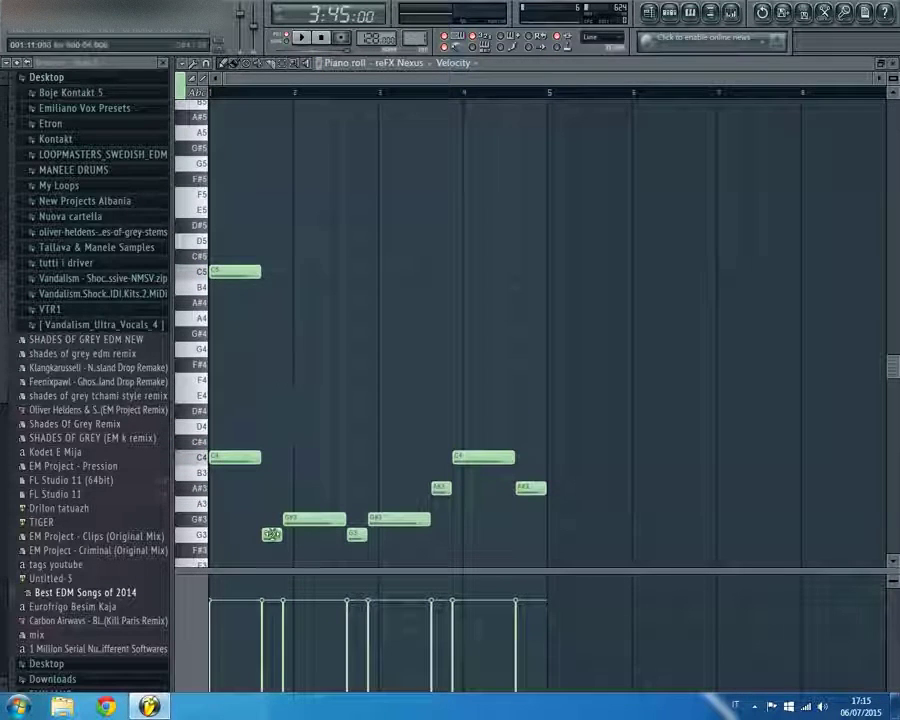
pyautogui.moveTo(260, 310); pyautogui.dragTo(260, 316)
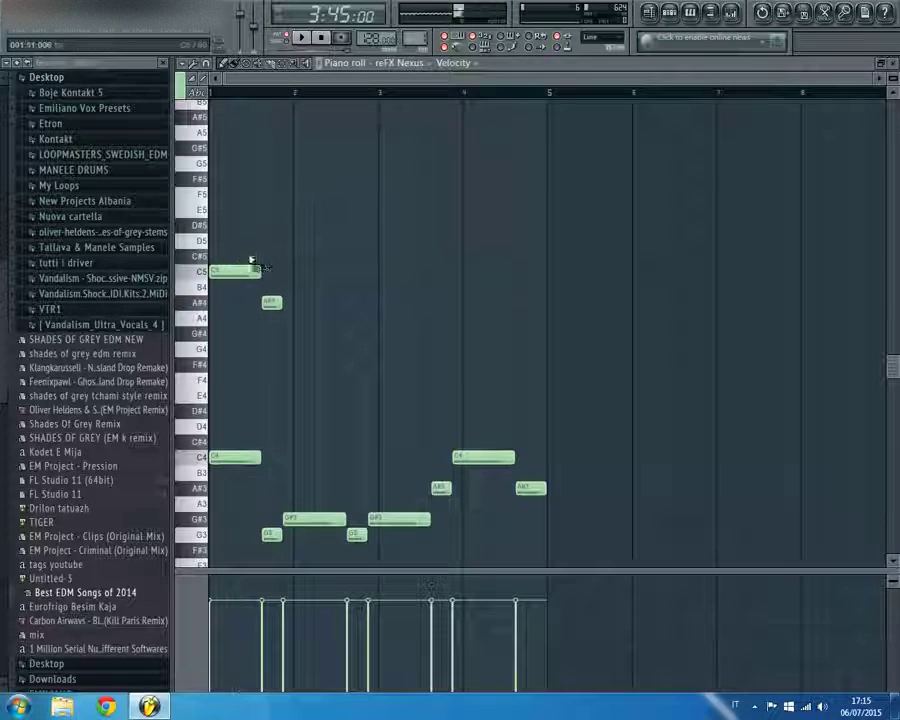
pyautogui.click(295, 274)
pyautogui.press('space')
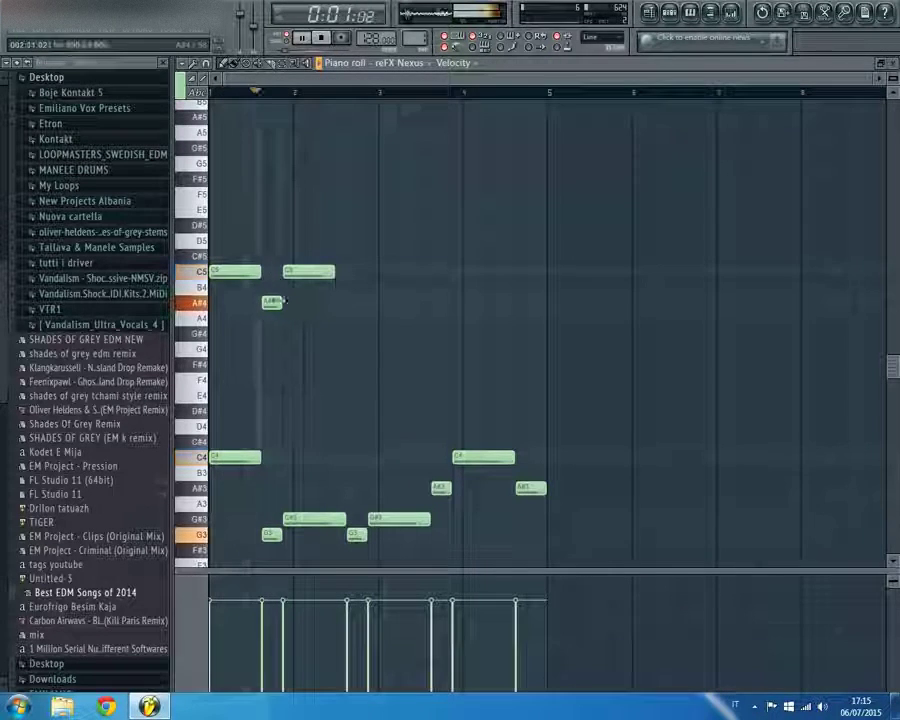
pyautogui.press('space')
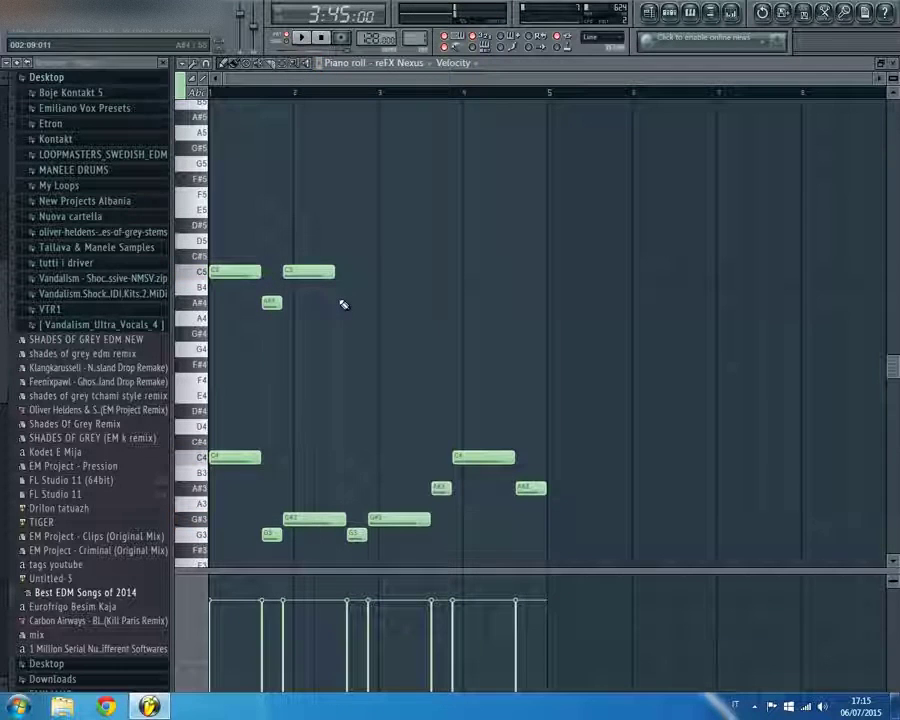
# Add A#4, D#5, F5 and C5 to the melody, aligning the F5 and C5 with the bass notes A#3 and C4
pyautogui.click(359, 241)
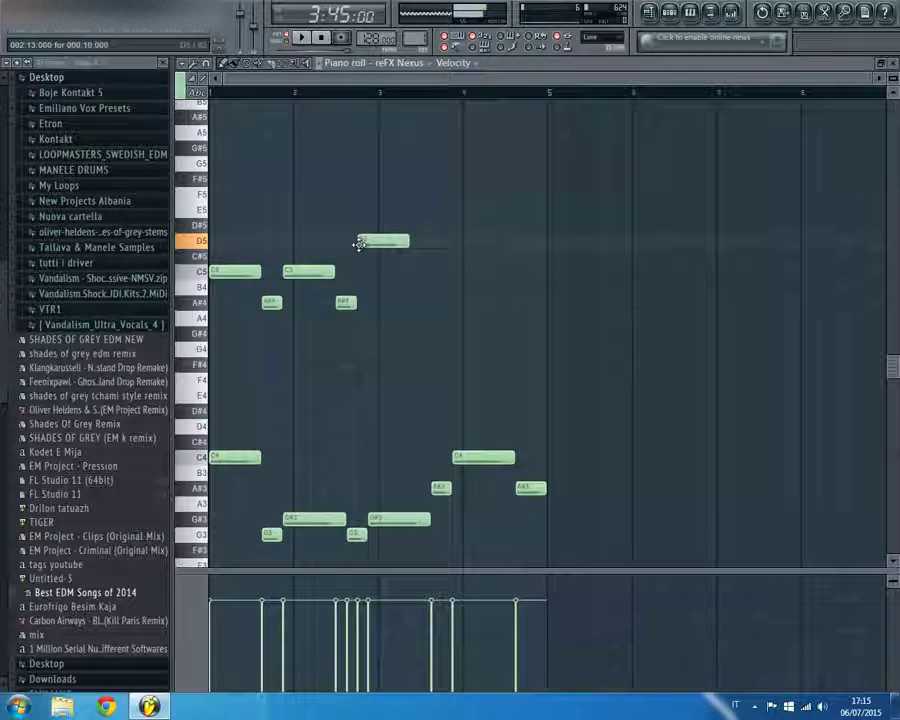
pyautogui.moveTo(359, 232); pyautogui.dragTo(355, 217)
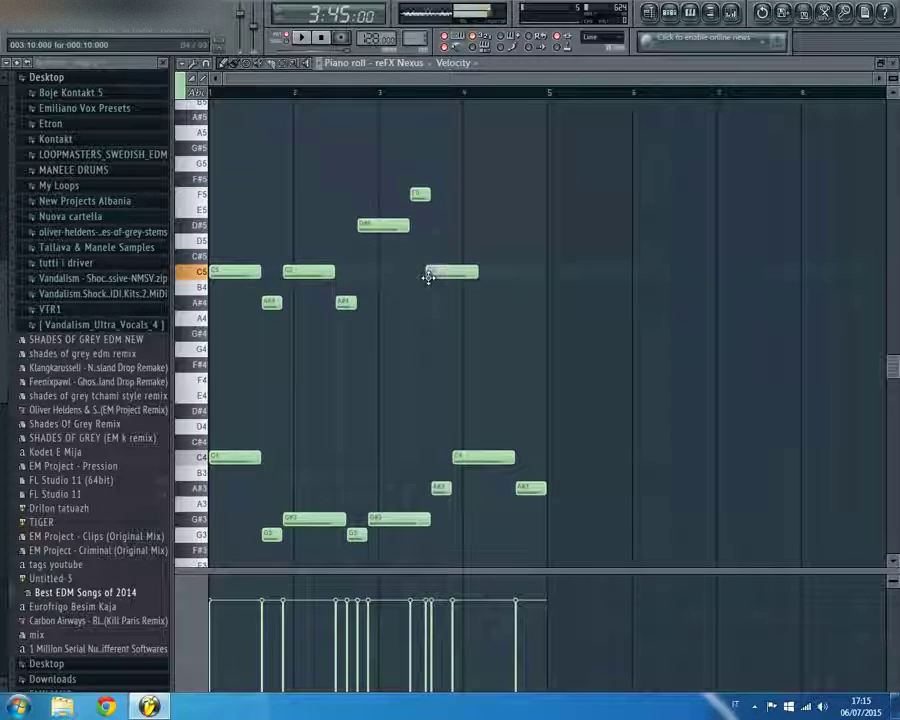
pyautogui.moveTo(452, 275); pyautogui.dragTo(455, 274)
pyautogui.scroll(2, 450, 274)
pyautogui.moveTo(408, 195); pyautogui.dragTo(428, 196)
pyautogui.press('space')
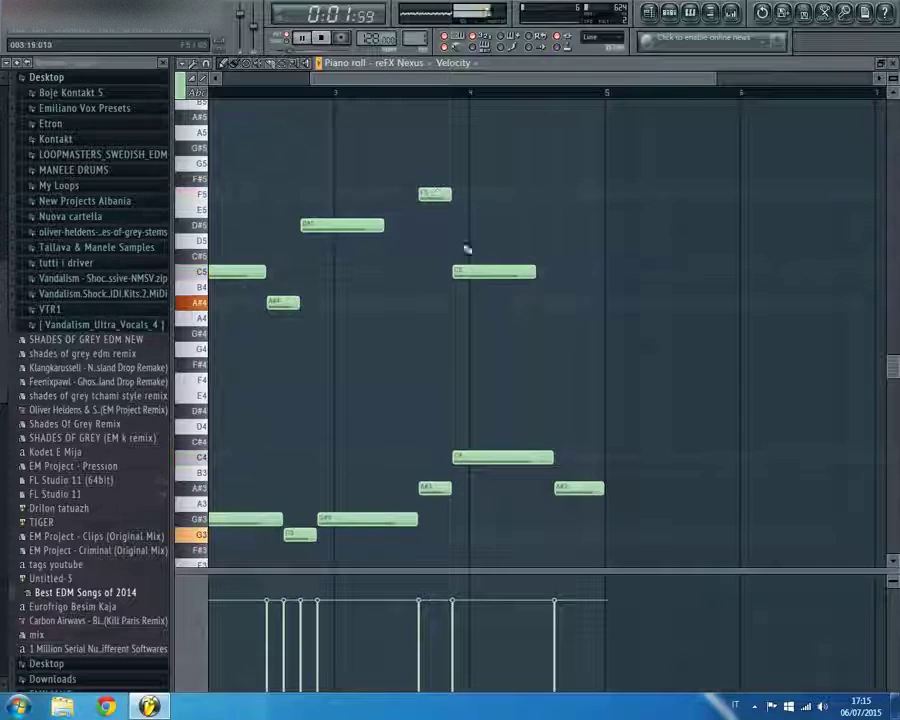
# Lengthen the second C5, shift the A#4 and D#5 to match the bass starts, and extend the D#5 up to the F5
pyautogui.press('space')
pyautogui.moveTo(284, 209); pyautogui.dragTo(357, 354)
pyautogui.press('space')
pyautogui.moveTo(283, 300); pyautogui.dragTo(300, 300)
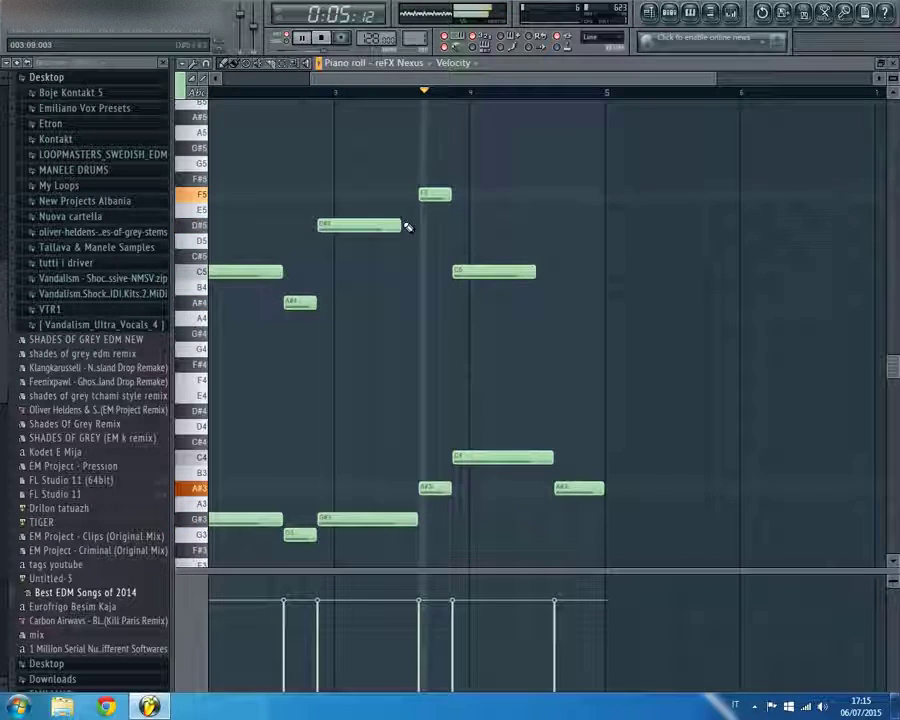
pyautogui.moveTo(392, 226); pyautogui.dragTo(411, 226)
pyautogui.press('space')
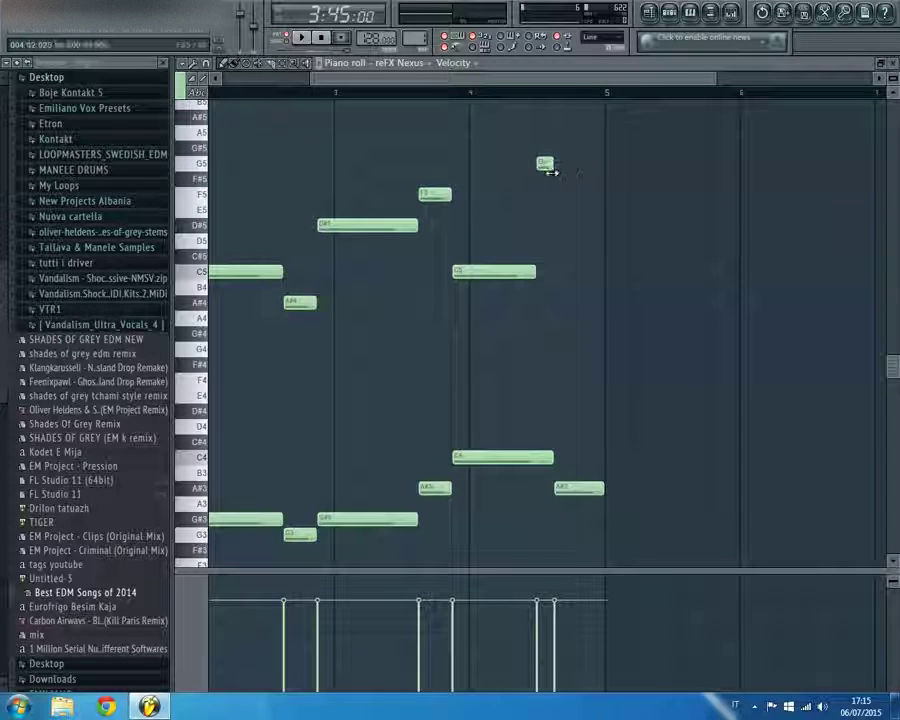
# End the melody with a short descending G5, F5, D#5 run above the last A#3 and extend the C5 up to it
pyautogui.click(557, 195)
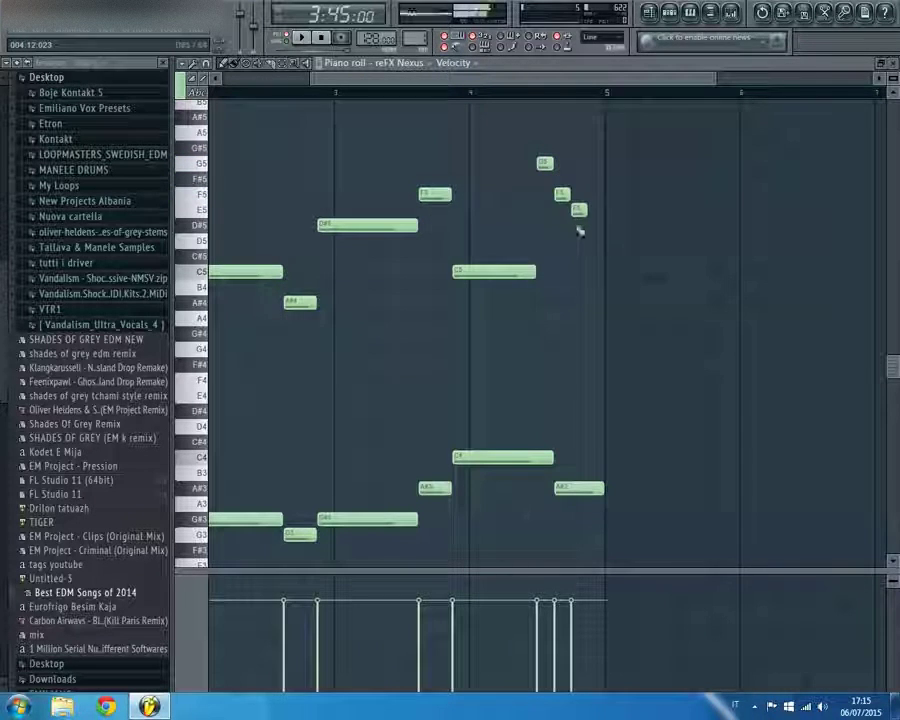
pyautogui.moveTo(583, 226); pyautogui.dragTo(597, 231)
pyautogui.keyDown('ctrl'); pyautogui.keyDown('shift'); pyautogui.click(546, 167); pyautogui.keyUp('shift'); pyautogui.keyUp('ctrl')
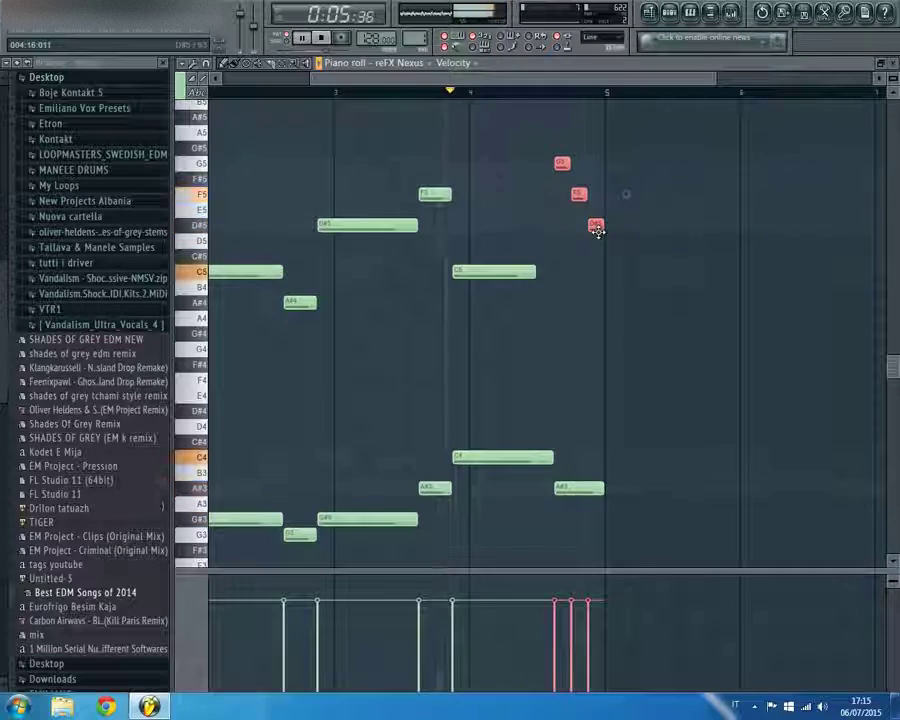
pyautogui.moveTo(545, 278); pyautogui.dragTo(554, 270)
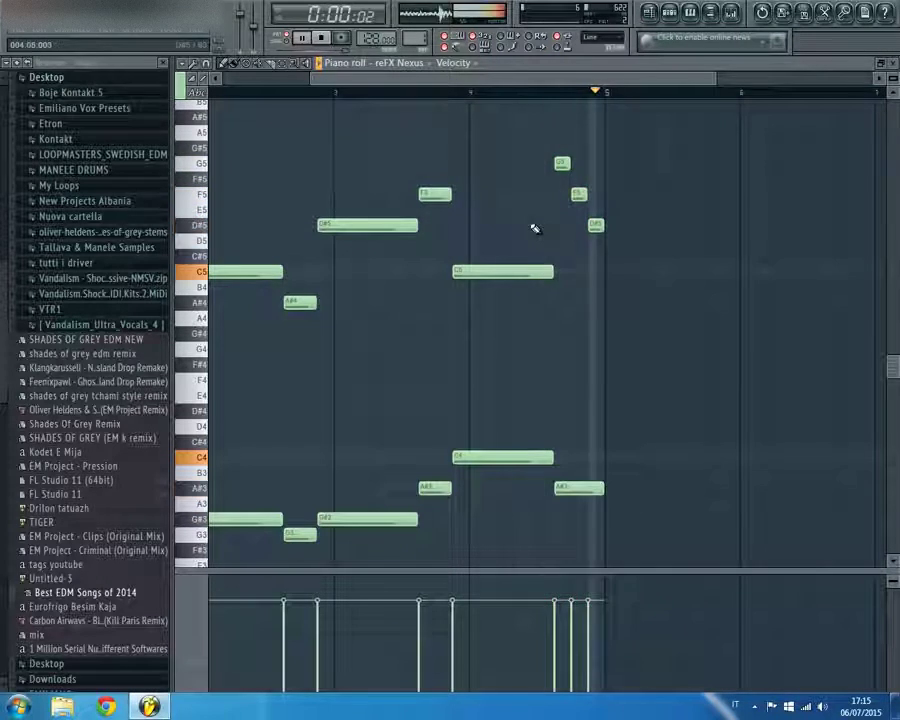
# Add a 10-step harmony note below the opening C5 and settle it on G4 while auditioning the chord
pyautogui.scroll(-3, 600, 275)
pyautogui.scroll(1, 651, 307)
pyautogui.press('space')
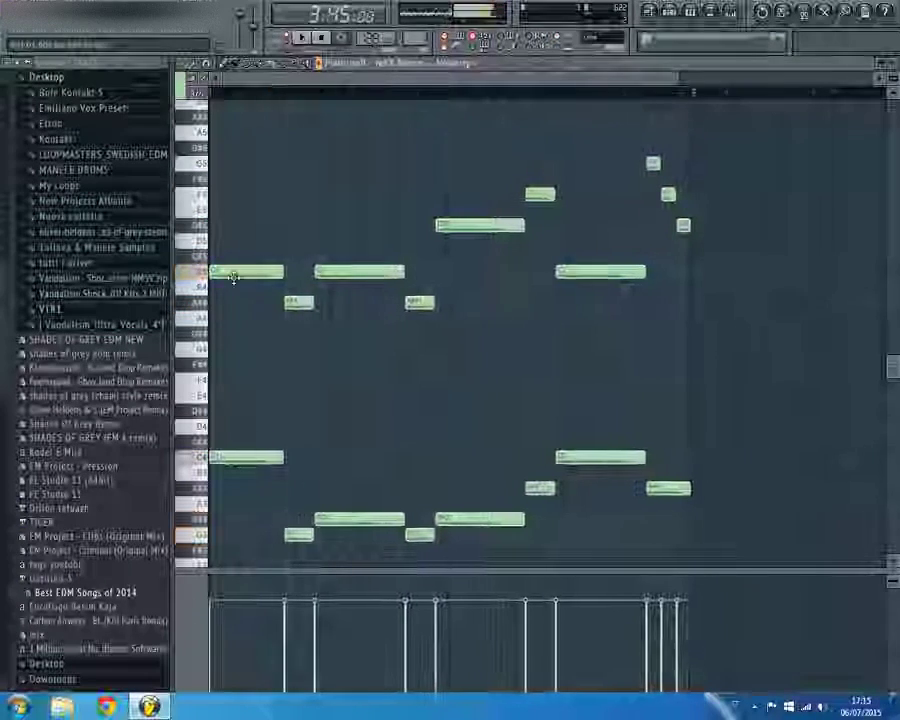
pyautogui.click(236, 273)
pyautogui.click(222, 319)
pyautogui.moveTo(220, 318)
pyautogui.mouseDown()
pyautogui.moveTo(196, 343)
pyautogui.moveTo(241, 333)
pyautogui.moveTo(236, 311)
pyautogui.mouseUp()
pyautogui.press('space')
pyautogui.press('space')
pyautogui.press('space')
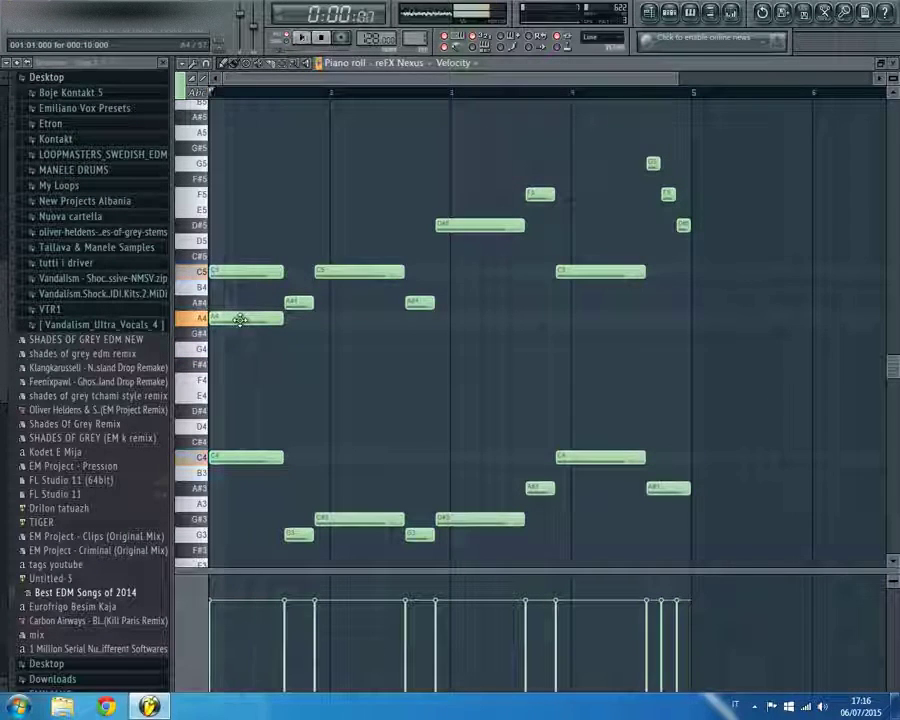
pyautogui.press('space')
pyautogui.moveTo(237, 301); pyautogui.dragTo(245, 357)
pyautogui.press('space')
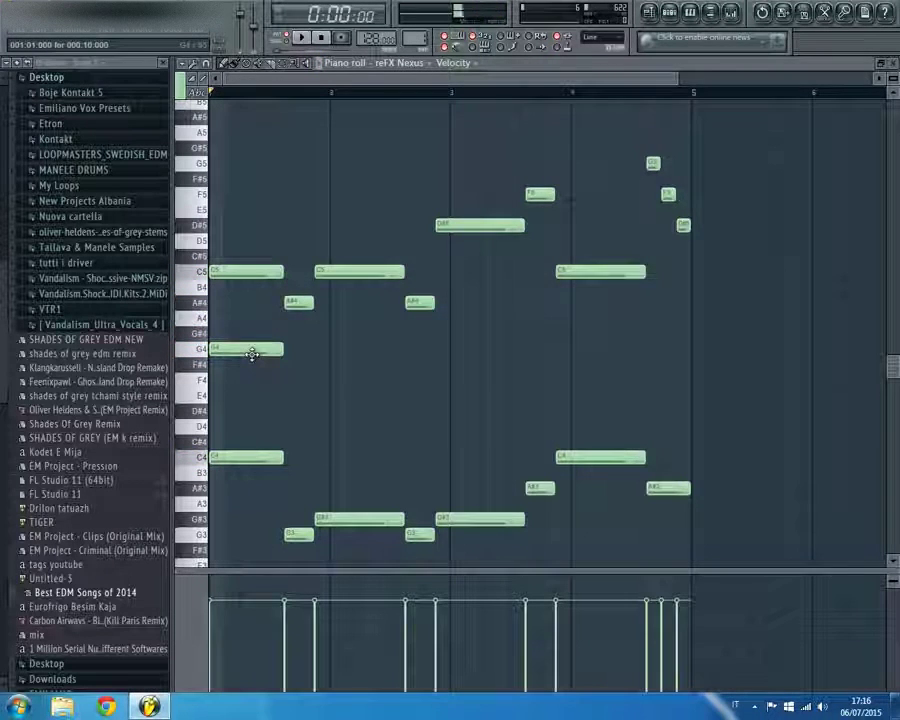
# Transpose all notes in the pattern up one octave and audition them
pyautogui.hotkey('ctrl', 'Up')
pyautogui.press('space')
pyautogui.press('space')
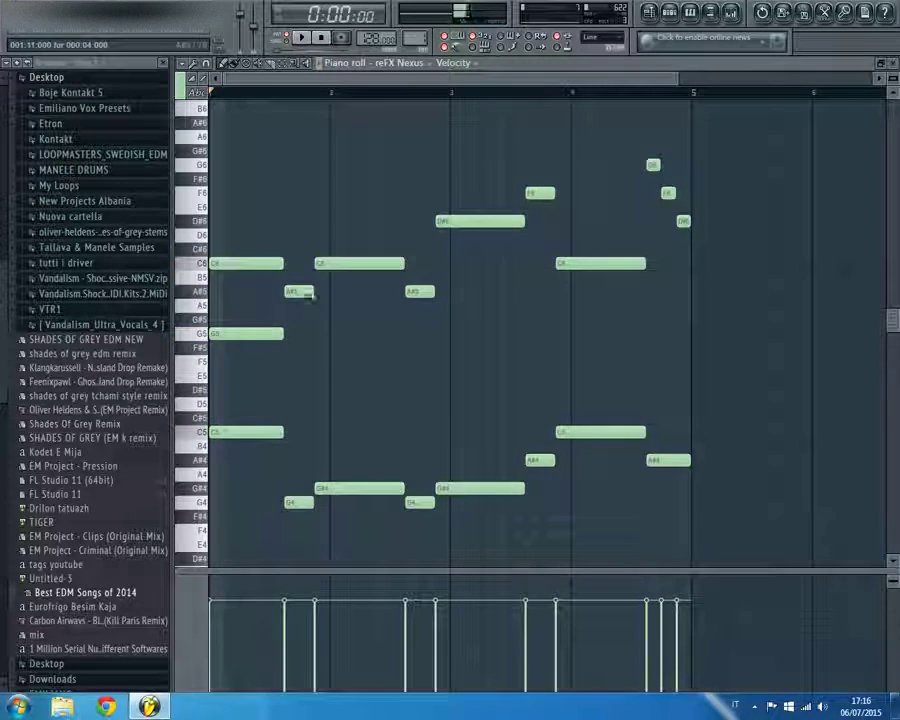
# Add harmony notes G5 below the first A#5, G#5 below the second C6, and G5 below the second A#5
pyautogui.press('space')
pyautogui.click(290, 333)
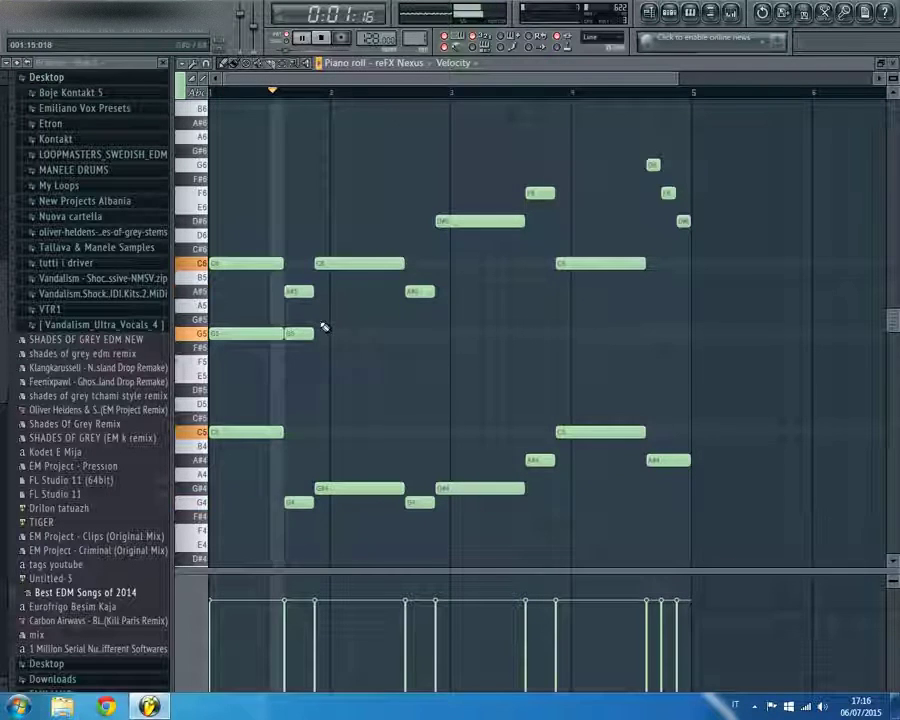
pyautogui.click(321, 333)
pyautogui.press('space')
pyautogui.moveTo(361, 333); pyautogui.dragTo(403, 319)
pyautogui.click(409, 333)
pyautogui.press('space')
# Extend the harmony with G#5 below D#6, A#5 below F6, D#6 above the last C6, and a closing A#5
pyautogui.click(387, 306)
pyautogui.click(440, 321)
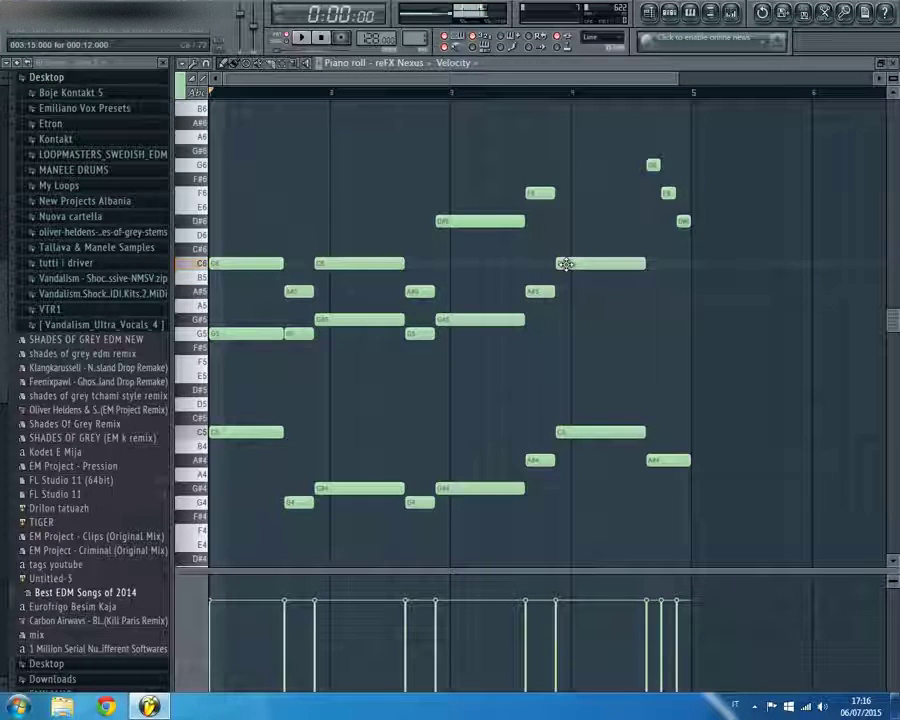
pyautogui.click(557, 220)
pyautogui.press('space')
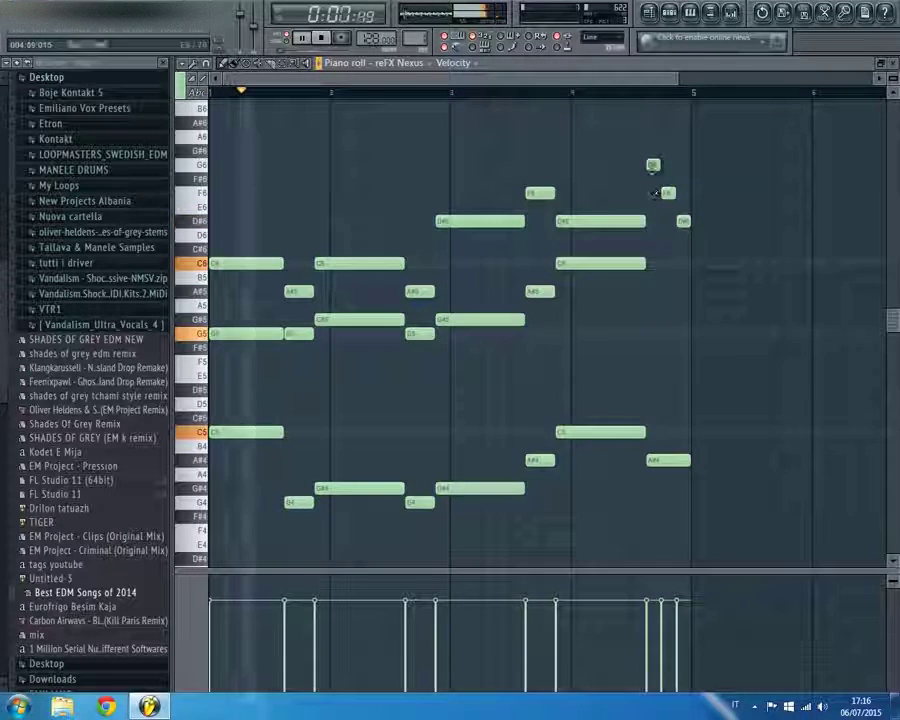
pyautogui.click(650, 291)
pyautogui.moveTo(660, 291); pyautogui.dragTo(688, 290)
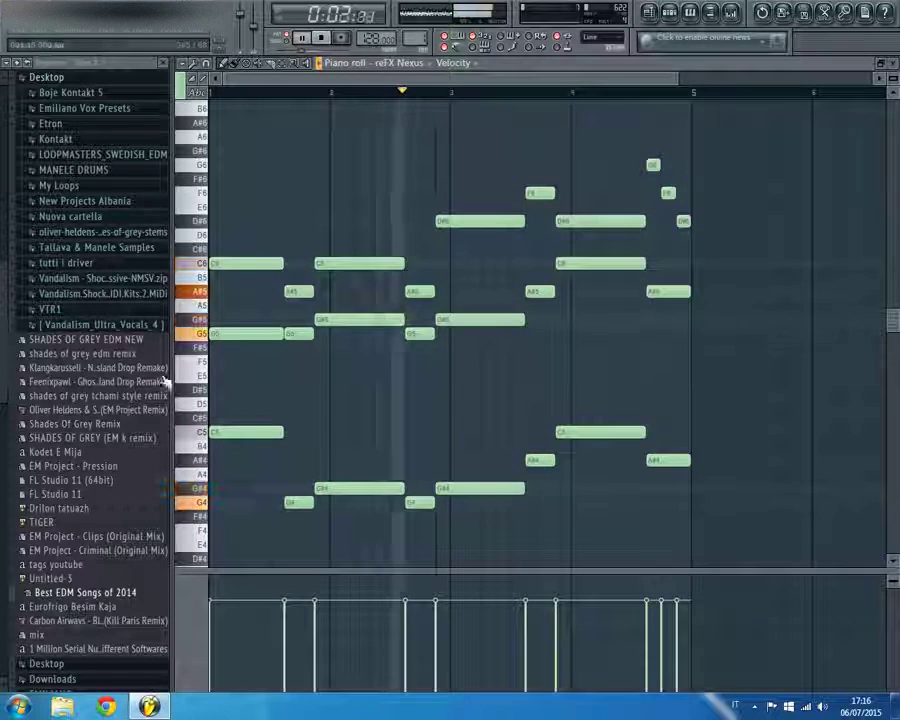
# Replace the closing G6, F6 and D#6 run with a single D#6 note above the last A#5
pyautogui.rightClick(654, 164)
pyautogui.rightClick(667, 192)
pyautogui.rightClick(683, 220)
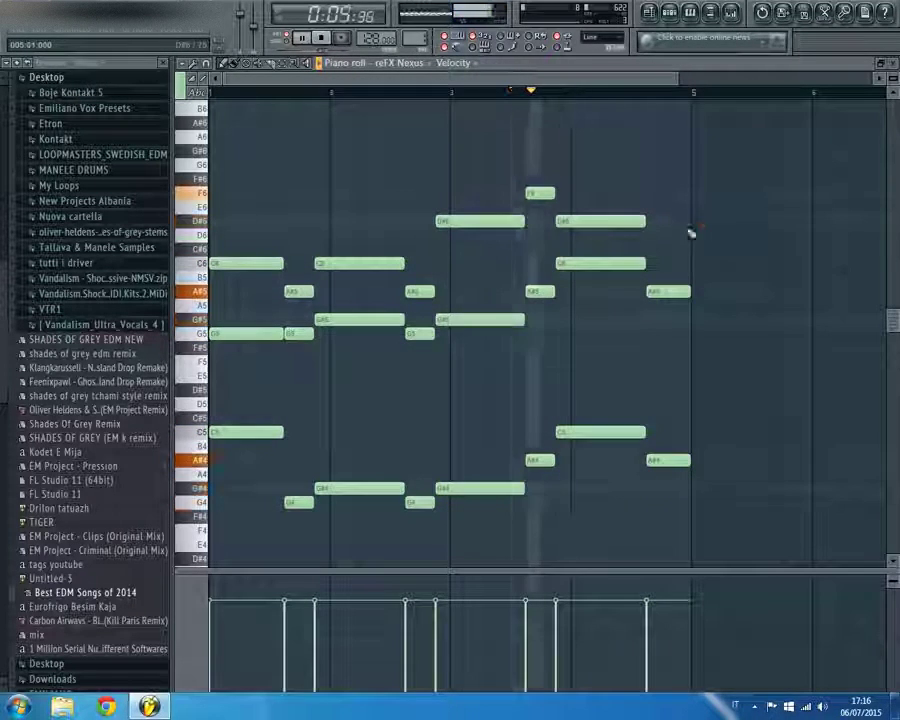
pyautogui.click(663, 249)
pyautogui.press('space')
pyautogui.press('space')
pyautogui.moveTo(667, 249); pyautogui.dragTo(665, 221)
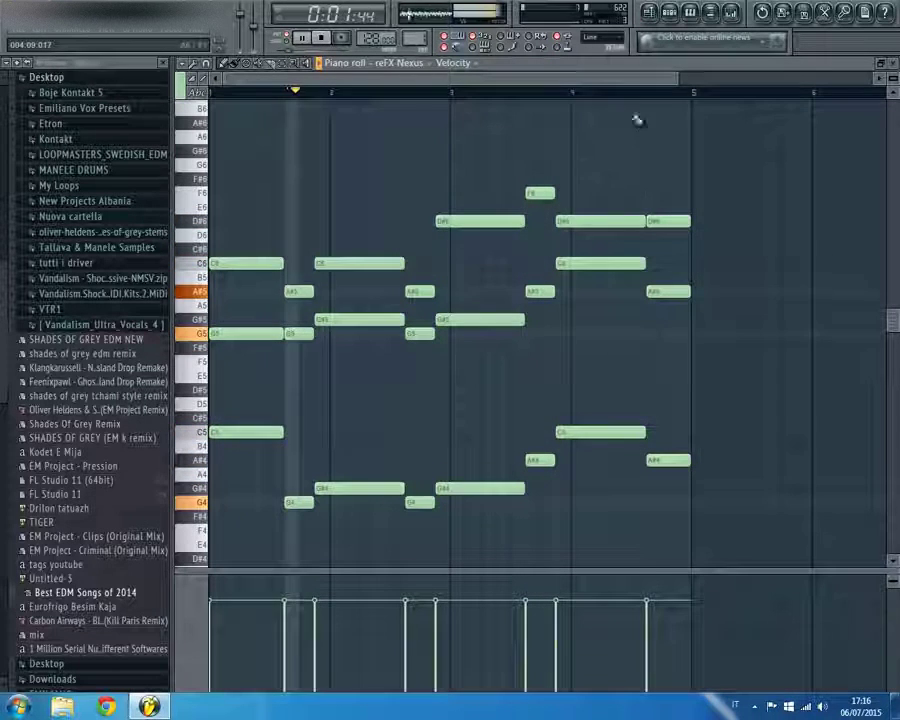
# Audition the ending and lower the final D#6 note to D6
pyautogui.click(557, 94)
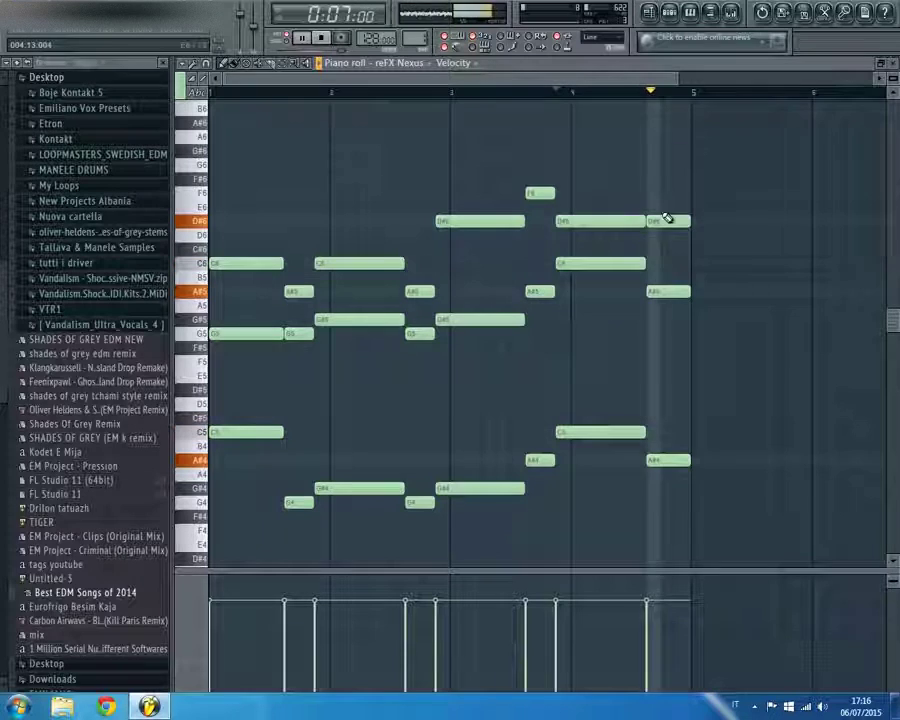
pyautogui.press('space')
pyautogui.moveTo(663, 228); pyautogui.dragTo(663, 263)
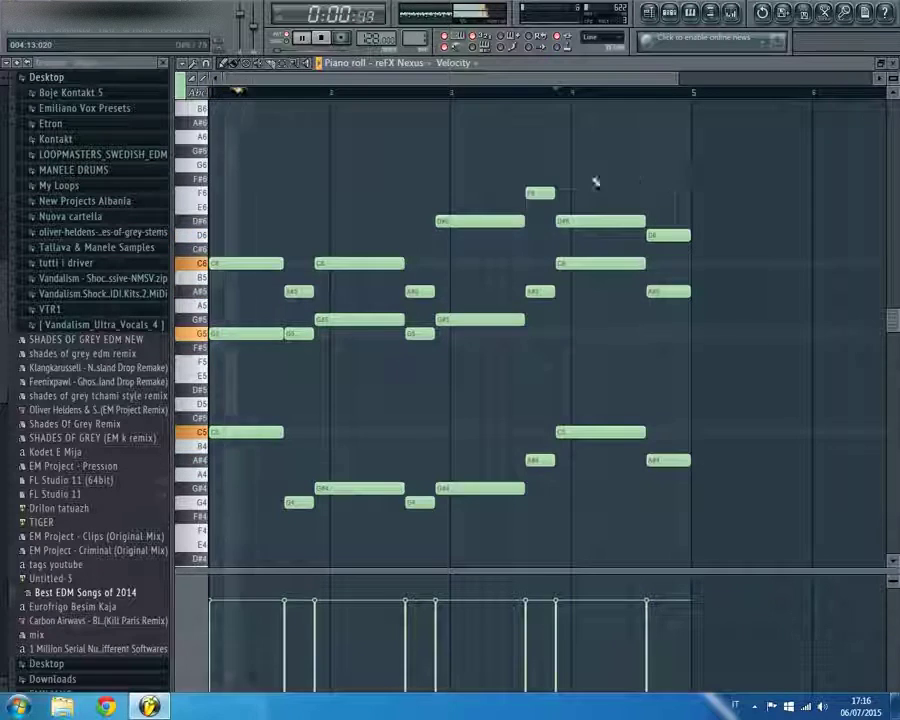
# Add three D#6 melody notes above the opening chord, the last one shortened, followed by short F6 and D#6 notes over the first A#5
pyautogui.press('space')
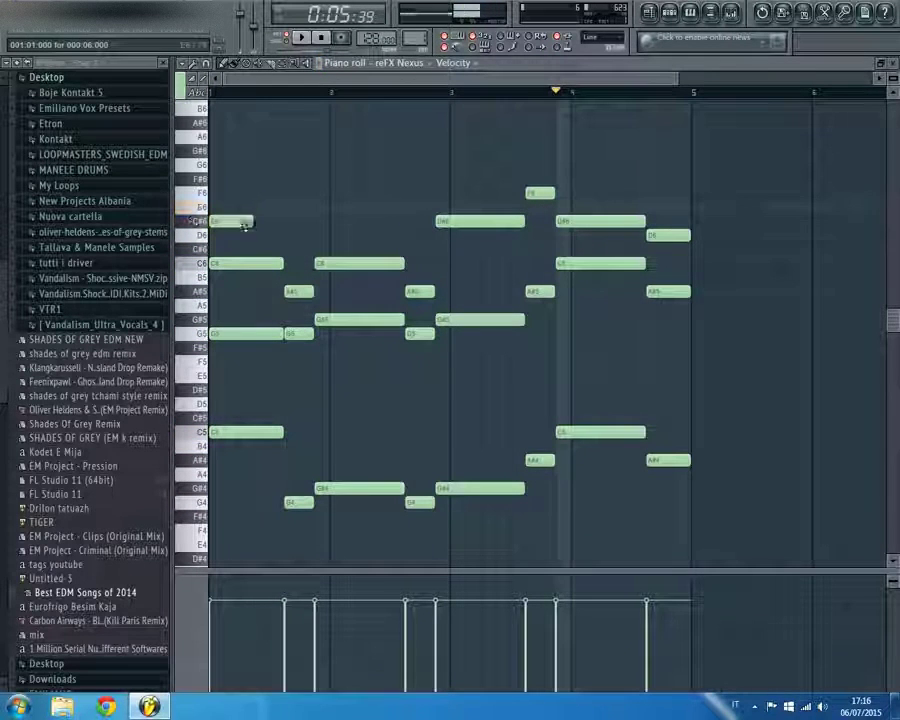
pyautogui.press('space')
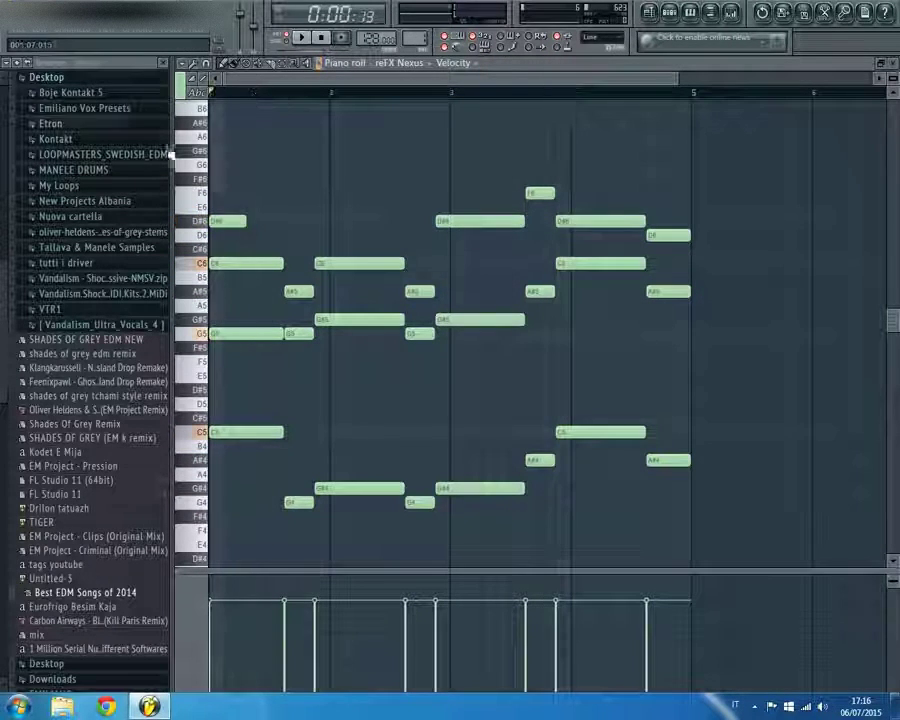
pyautogui.press('space')
pyautogui.rightClick(255, 222)
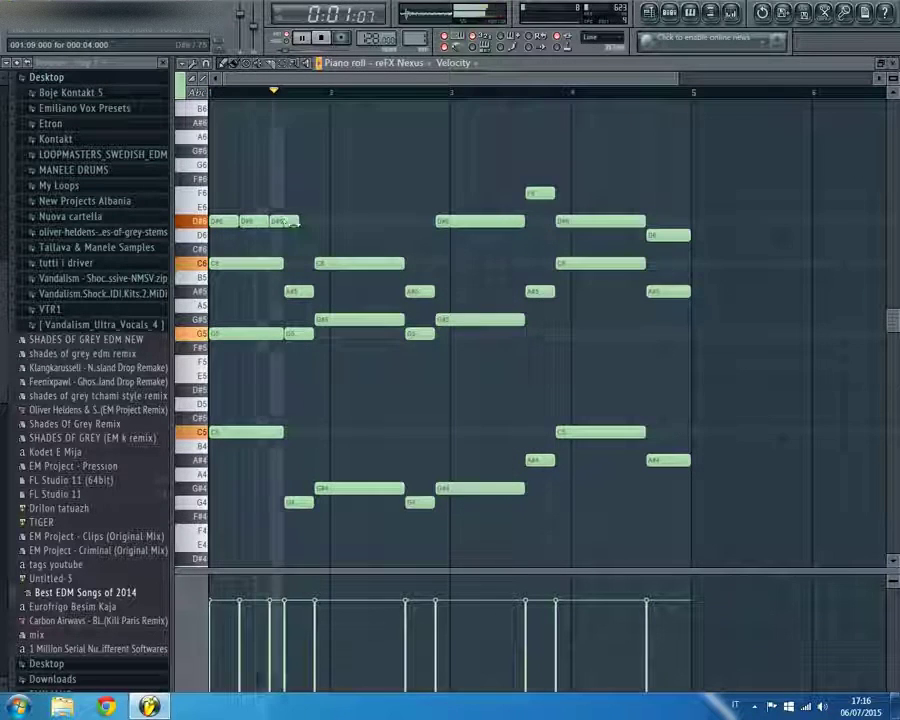
pyautogui.click(276, 221)
pyautogui.press('space')
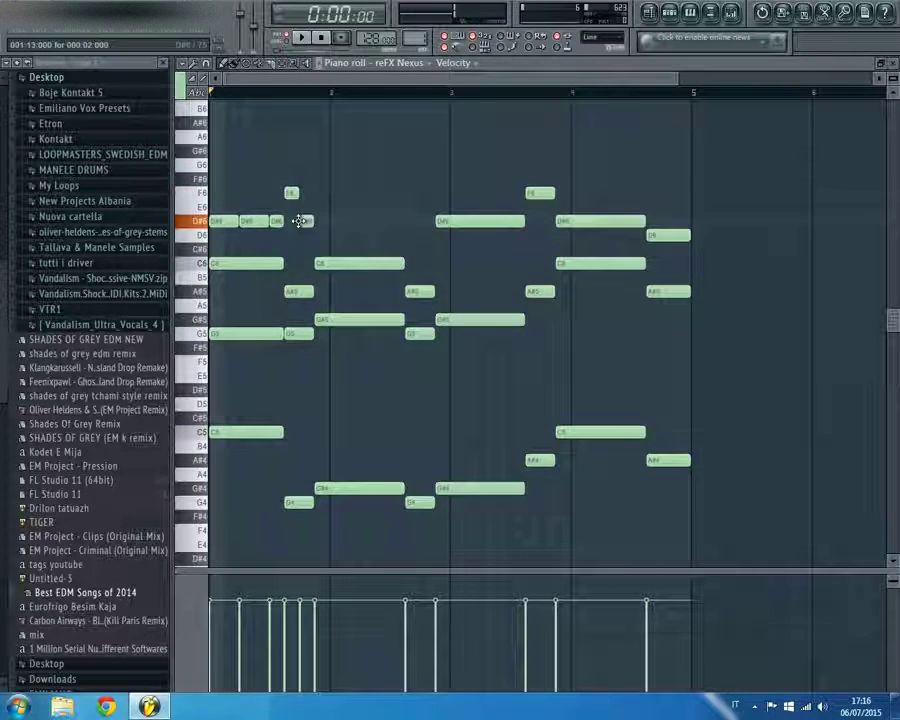
# Continue the melody with a short F6 at the second C6, two adjacent G6 notes in bar 2, and an F6 above the second A#5
pyautogui.click(343, 178)
pyautogui.moveTo(340, 176); pyautogui.dragTo(355, 162)
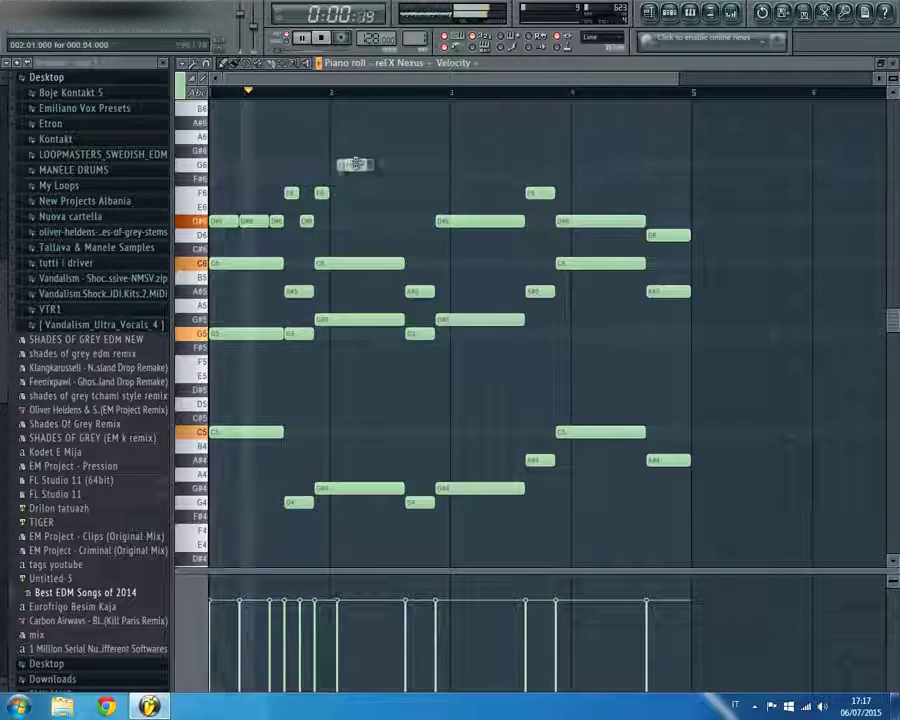
pyautogui.press('space')
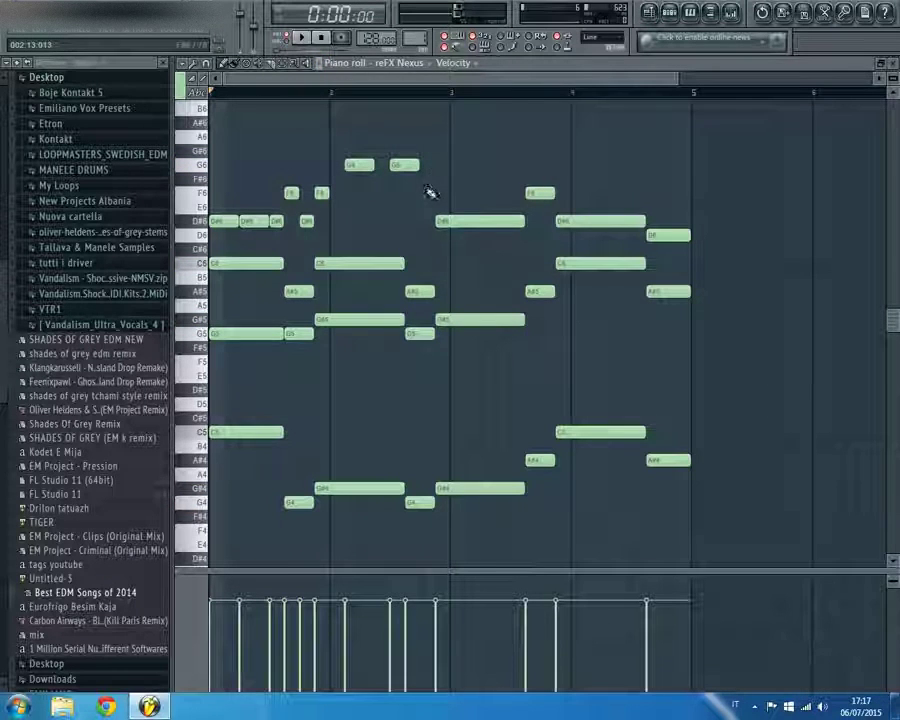
pyautogui.click(427, 193)
pyautogui.press('space')
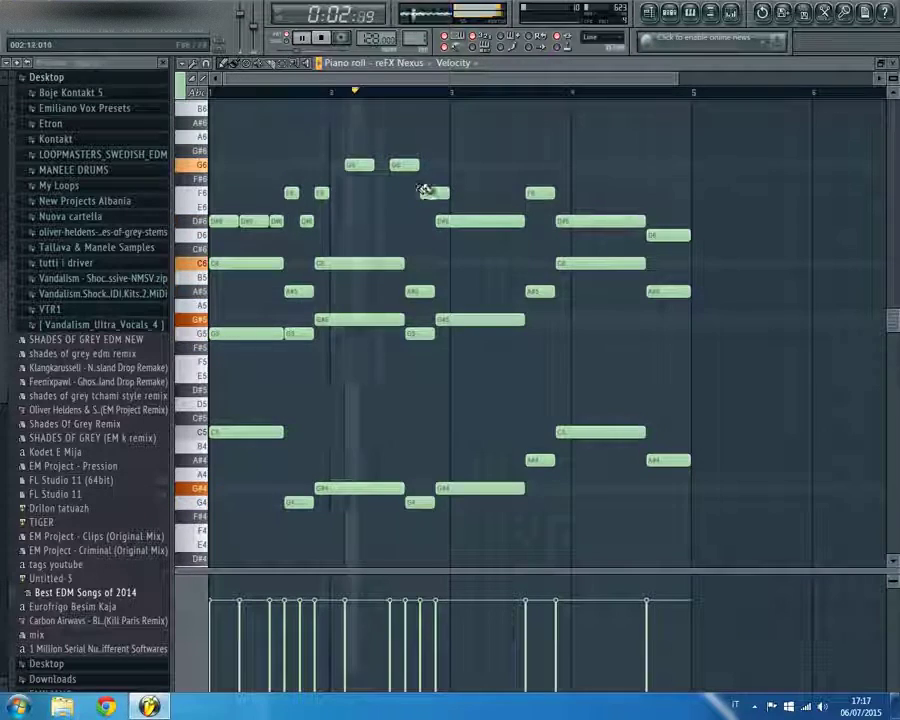
pyautogui.moveTo(410, 168); pyautogui.dragTo(418, 197)
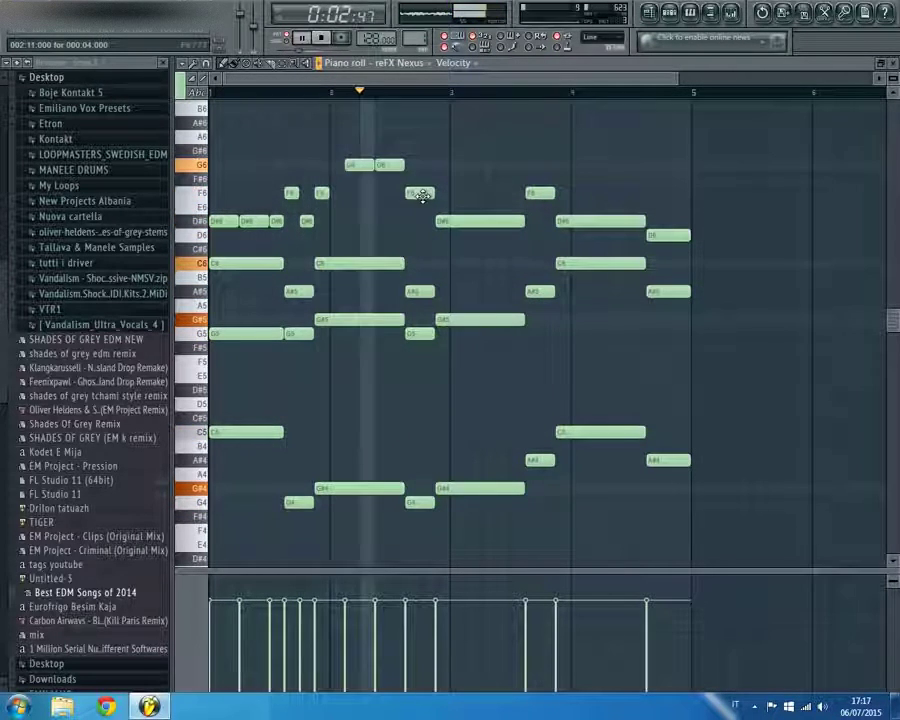
pyautogui.press('space')
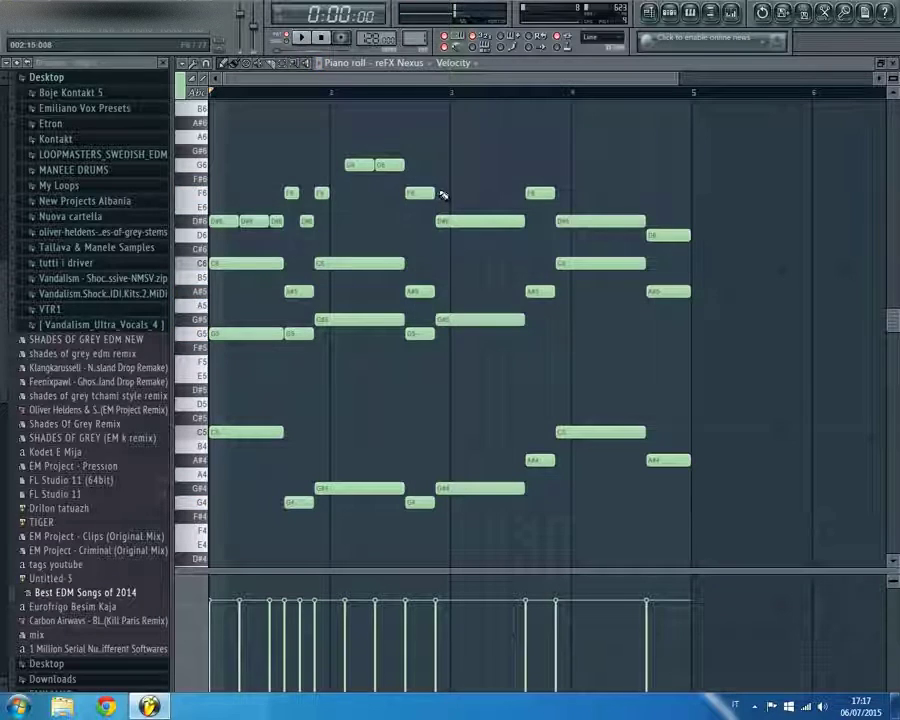
# Add a short G6 at the end of bar 2, three A#6 notes across bar 3, and a C7 leading into bar 4
pyautogui.click(444, 193)
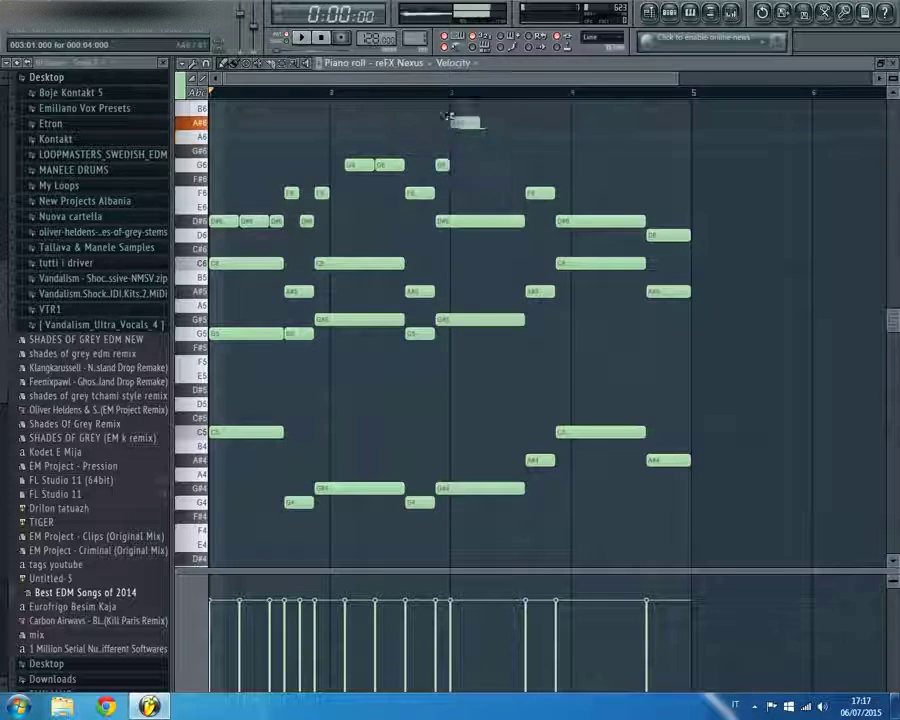
pyautogui.scroll(3, 489, 137)
pyautogui.click(486, 165)
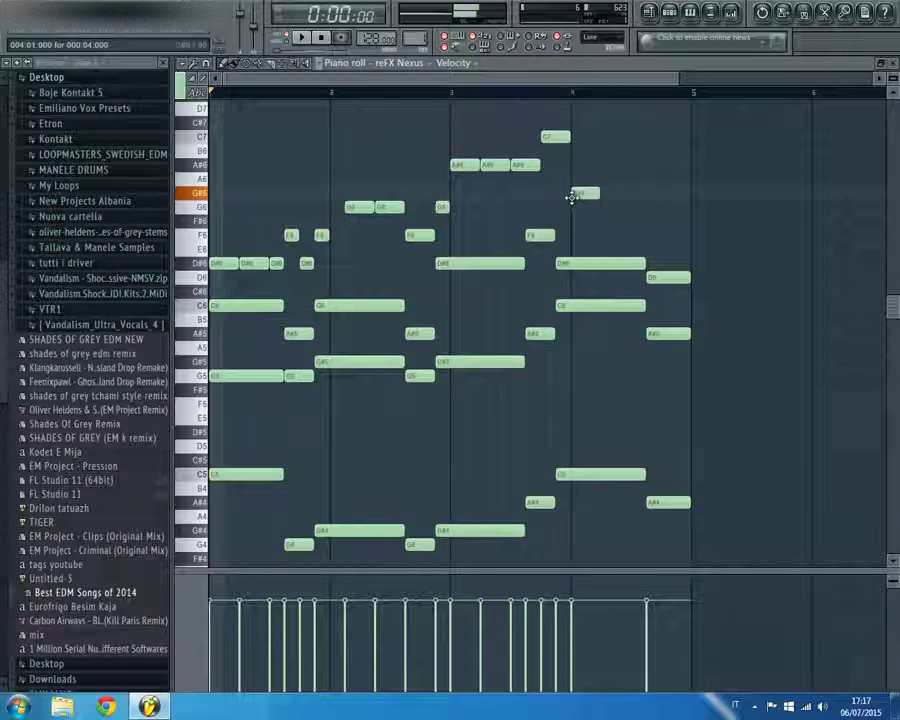
# Fill bar 4 with three G6 notes, shortening the last, and close the melody with short A#6, G6 and F6 notes
pyautogui.click(640, 210)
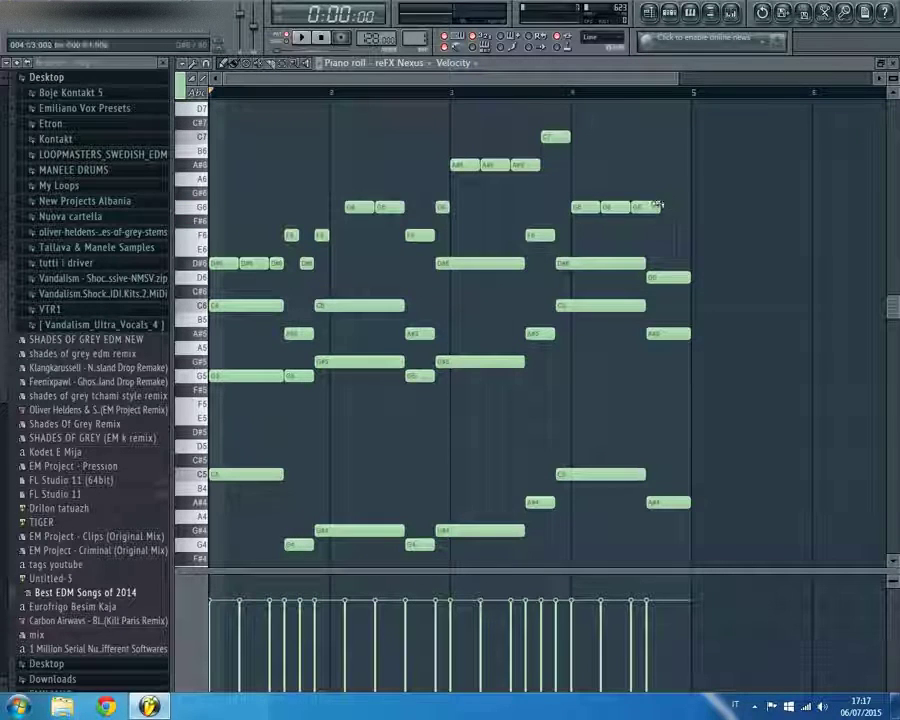
pyautogui.moveTo(659, 206); pyautogui.dragTo(647, 207)
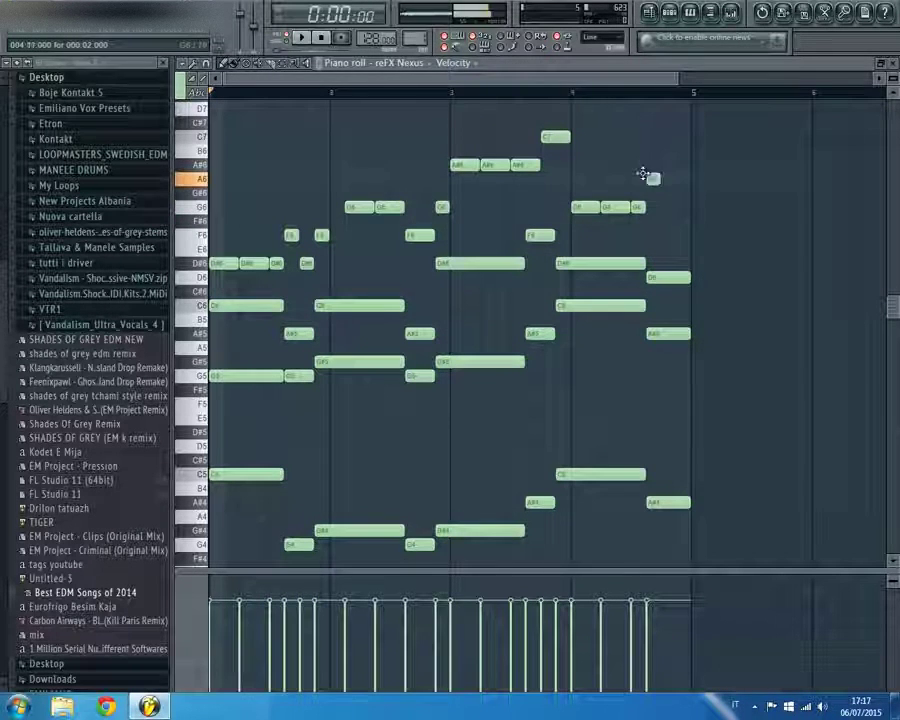
pyautogui.moveTo(657, 183); pyautogui.dragTo(659, 194)
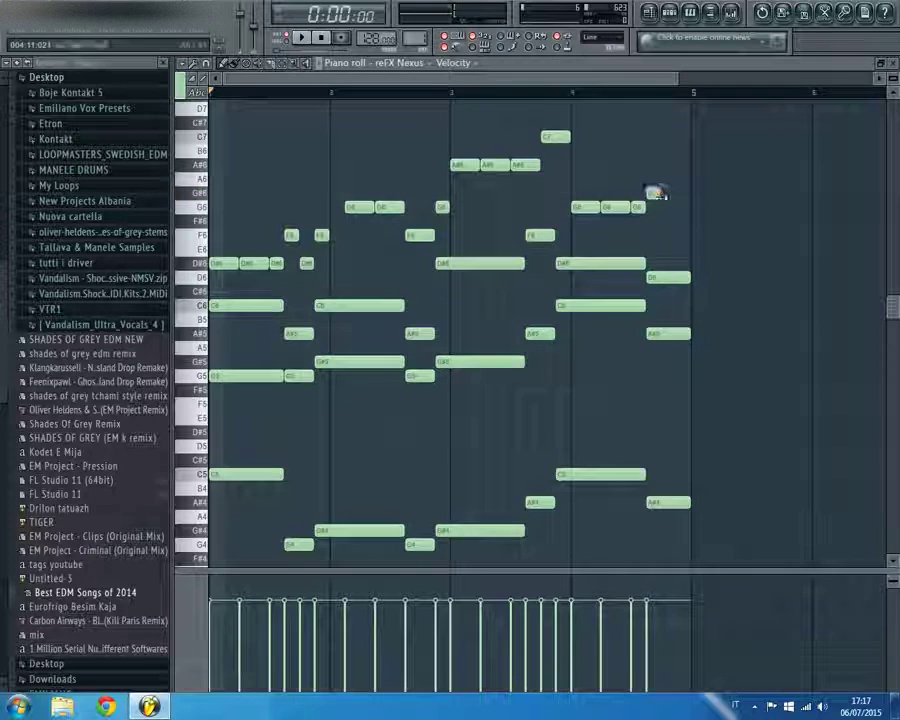
pyautogui.press('space')
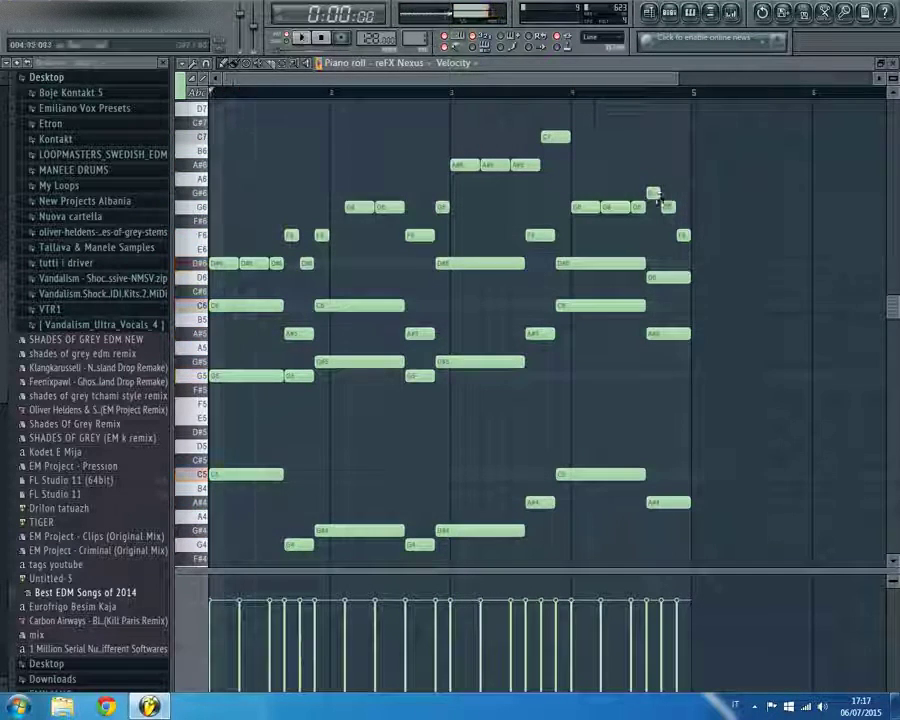
pyautogui.press('space')
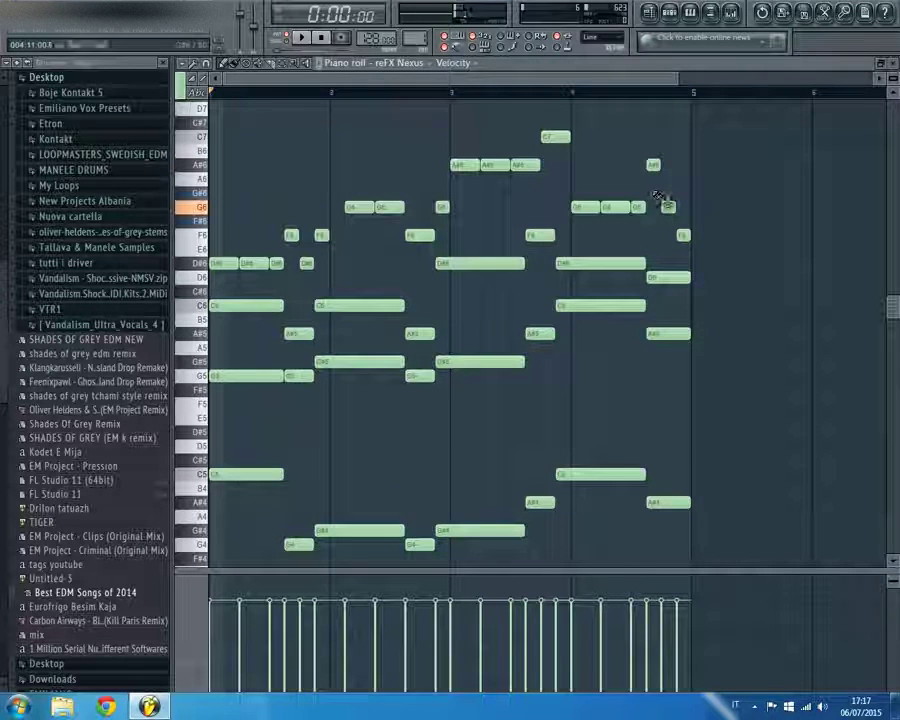
# Audition the second half of the pattern, shorten the third A#6 in bar 3, and move the C7 earlier to follow it directly
pyautogui.press('space')
pyautogui.click(584, 93)
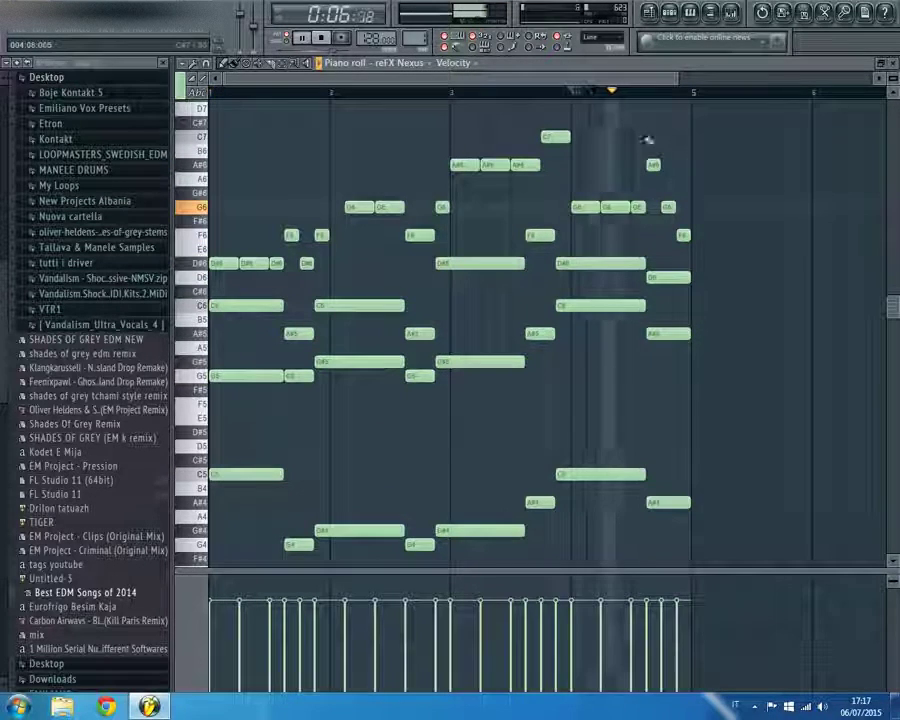
pyautogui.click(458, 93)
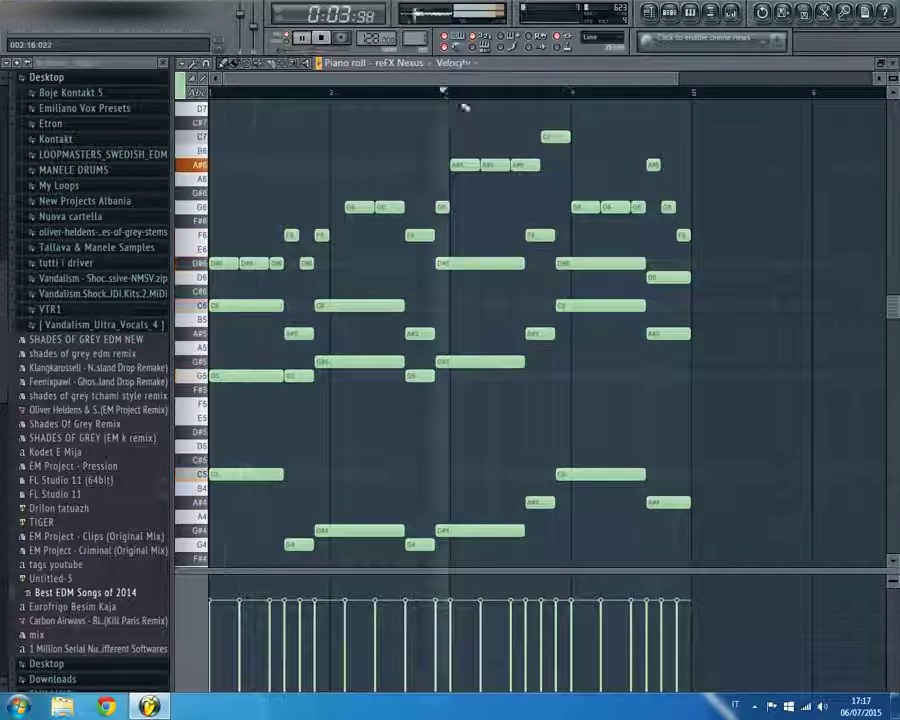
pyautogui.press('space')
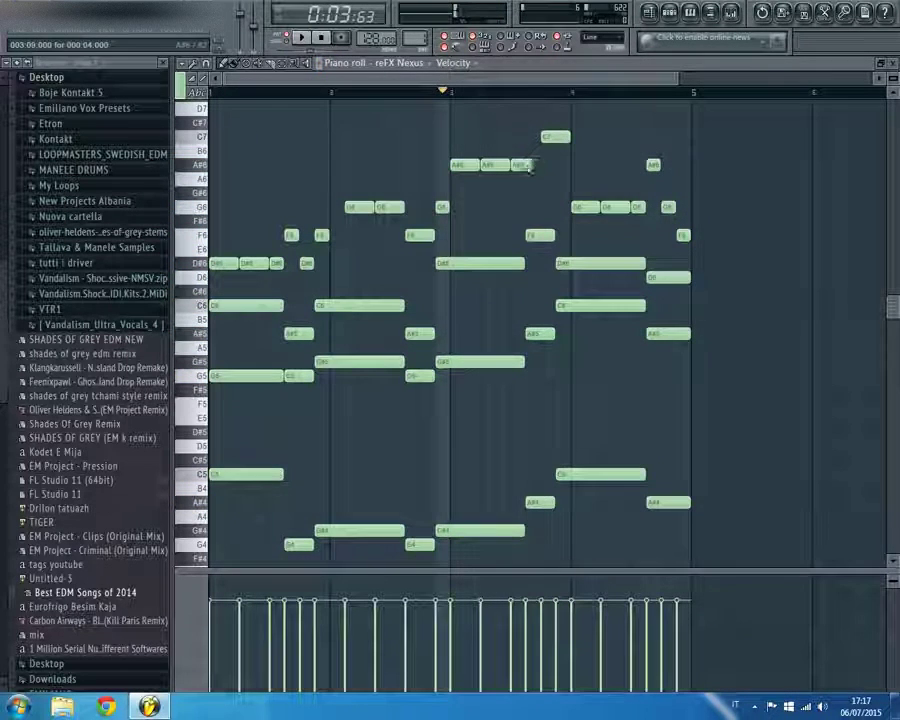
pyautogui.press('space')
pyautogui.moveTo(554, 138); pyautogui.dragTo(540, 148)
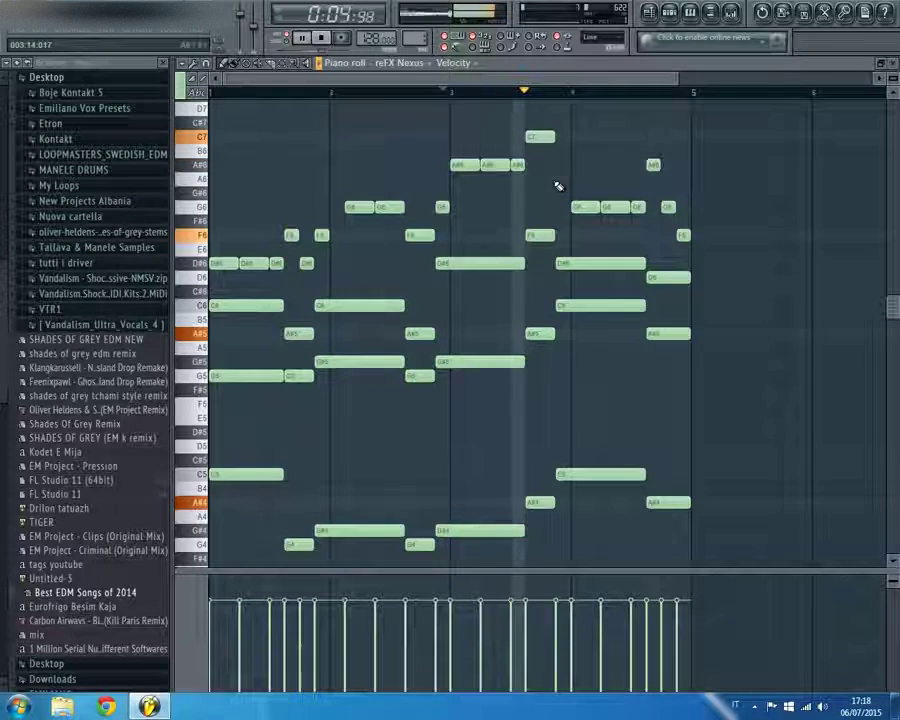
# Rework the turn into bar 4 as short C7, short A#6 and full C7 followed by two G6 notes, and lengthen the F6 before bar 2
pyautogui.press('space')
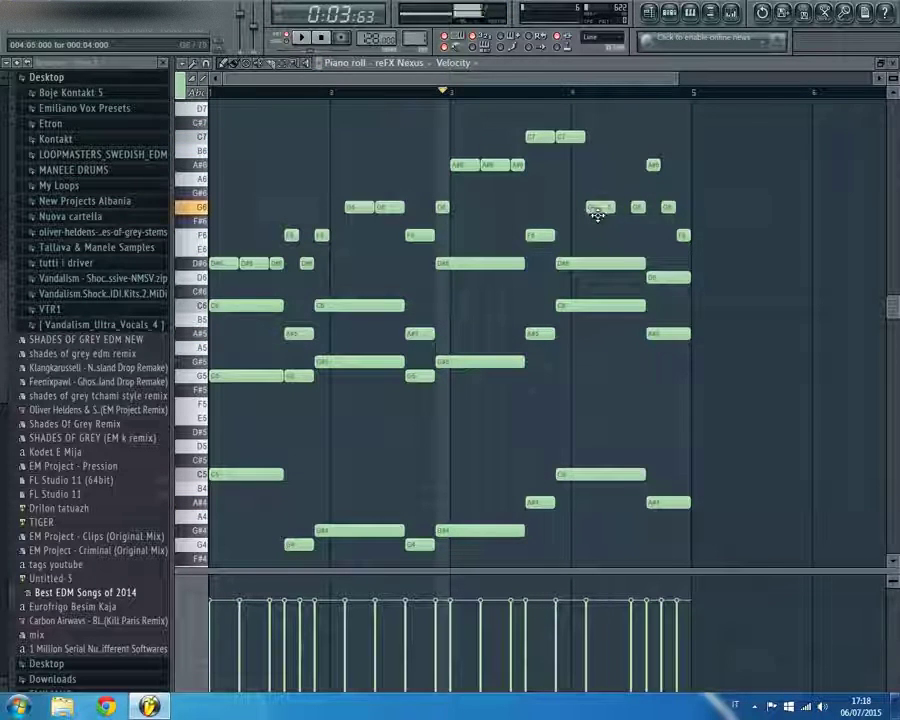
pyautogui.press('space')
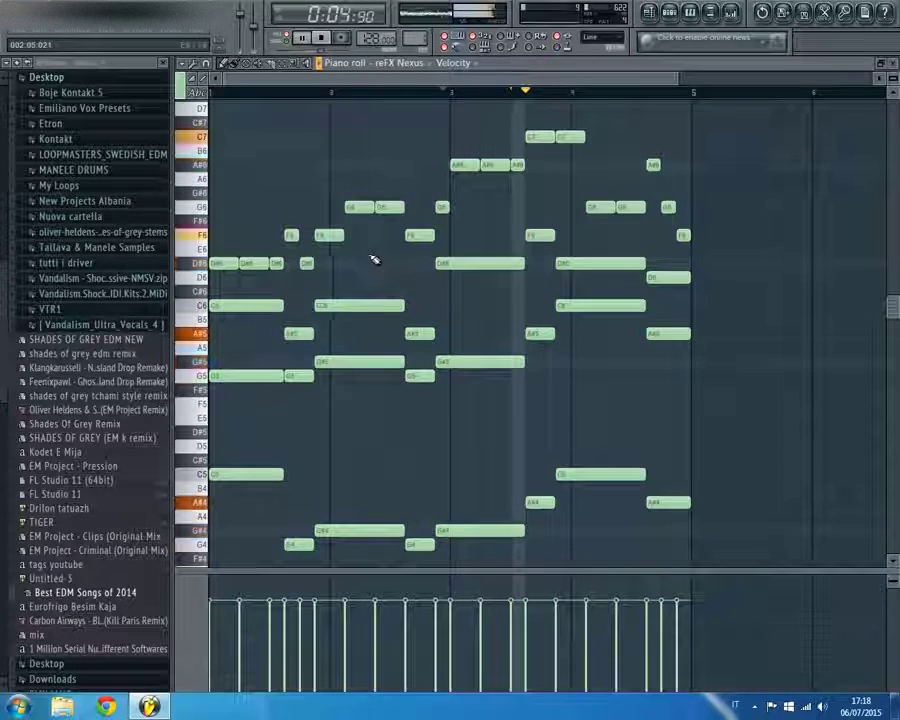
pyautogui.press('space')
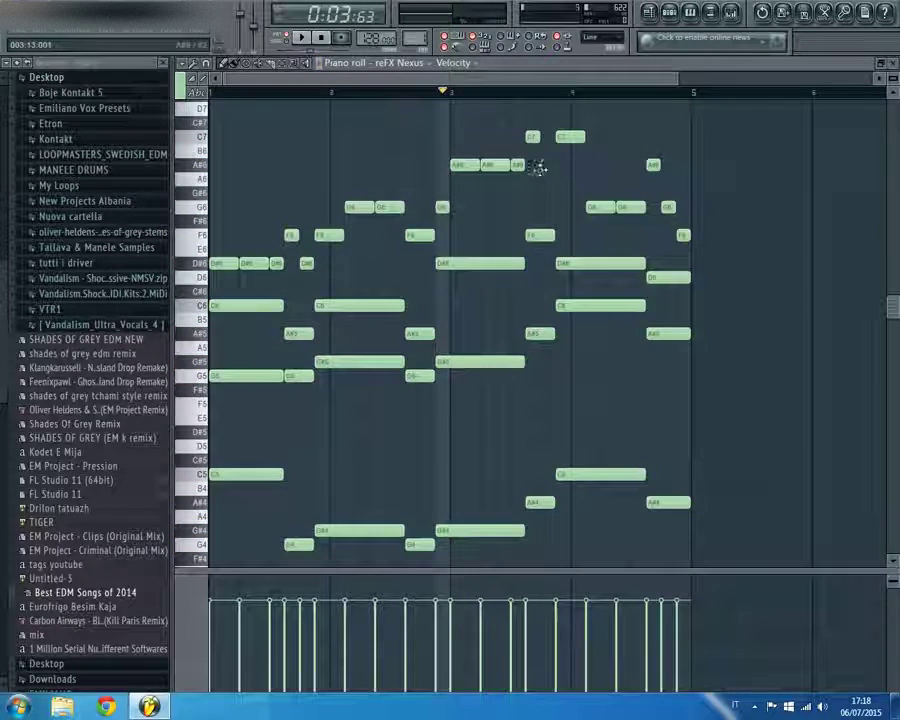
pyautogui.press('space')
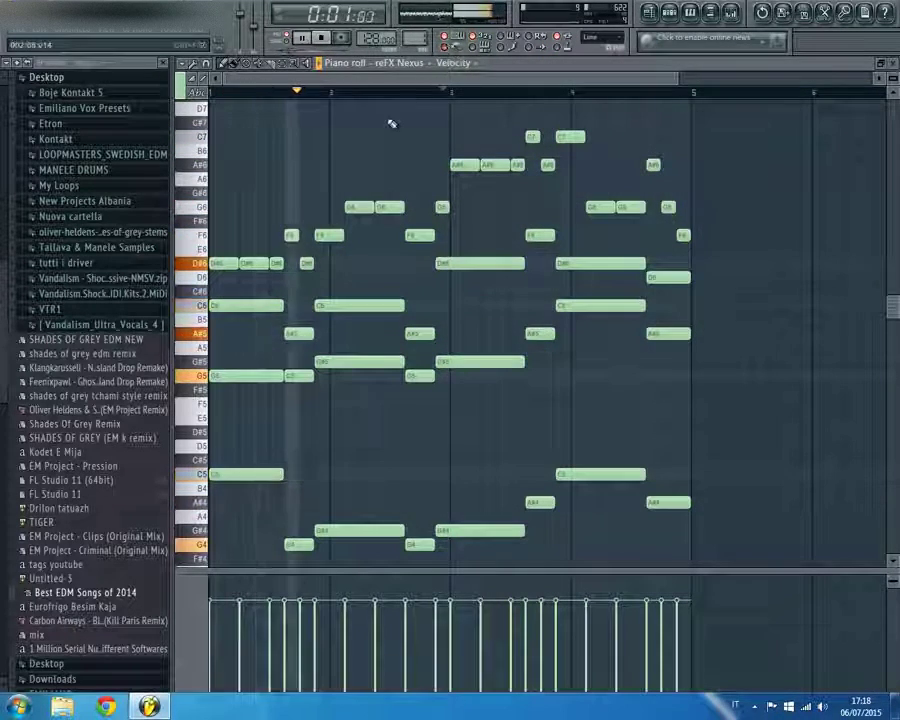
# Select the bass notes between G4 and C5 across all four bars and close the piano roll
pyautogui.scroll(-1, 391, 181)
pyautogui.scroll(-2, 312, 412)
pyautogui.moveTo(224, 398); pyautogui.dragTo(617, 585)
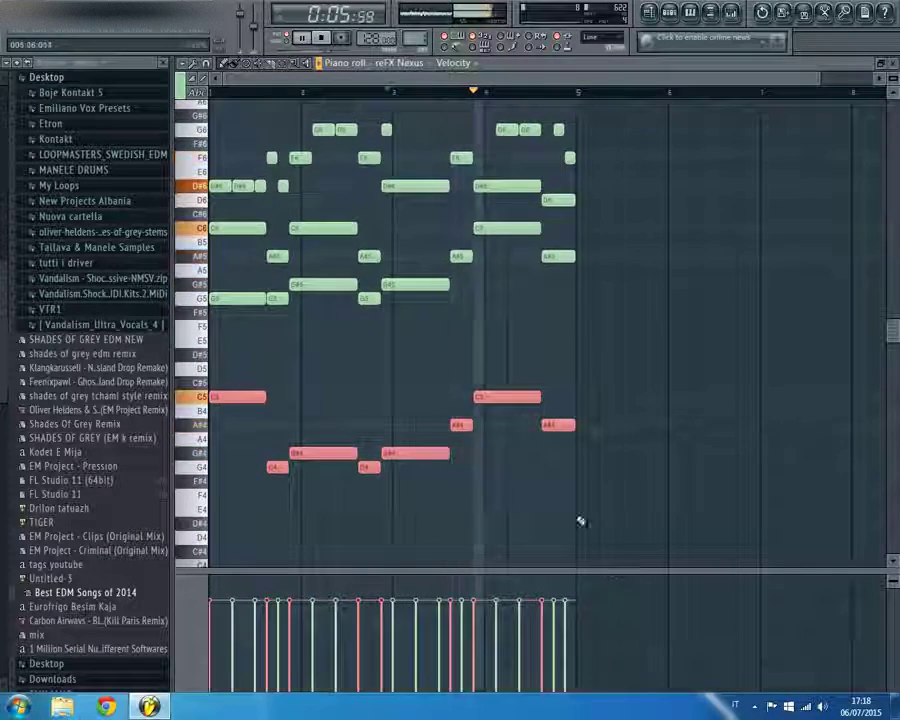
pyautogui.press('Escape')
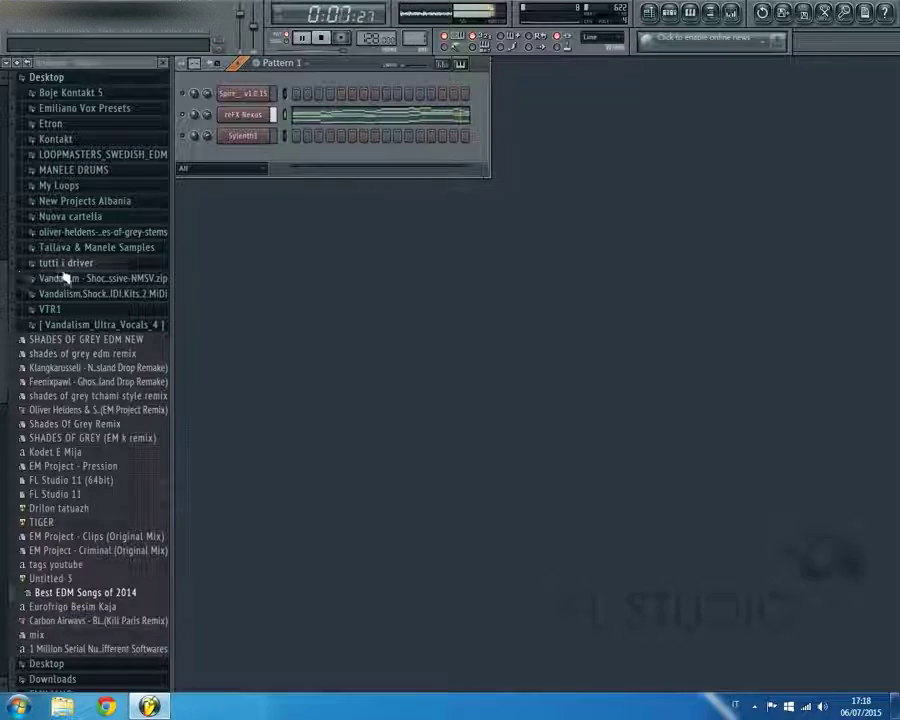
# Find the Shocking Sounds 18 bank in the Vandalism Shoking Sounds folder and load it into the Sylenth1 channel
pyautogui.click(19, 64)
pyautogui.click(50, 267)
pyautogui.scroll(-5, 47, 382)
pyautogui.scroll(-7, 48, 380)
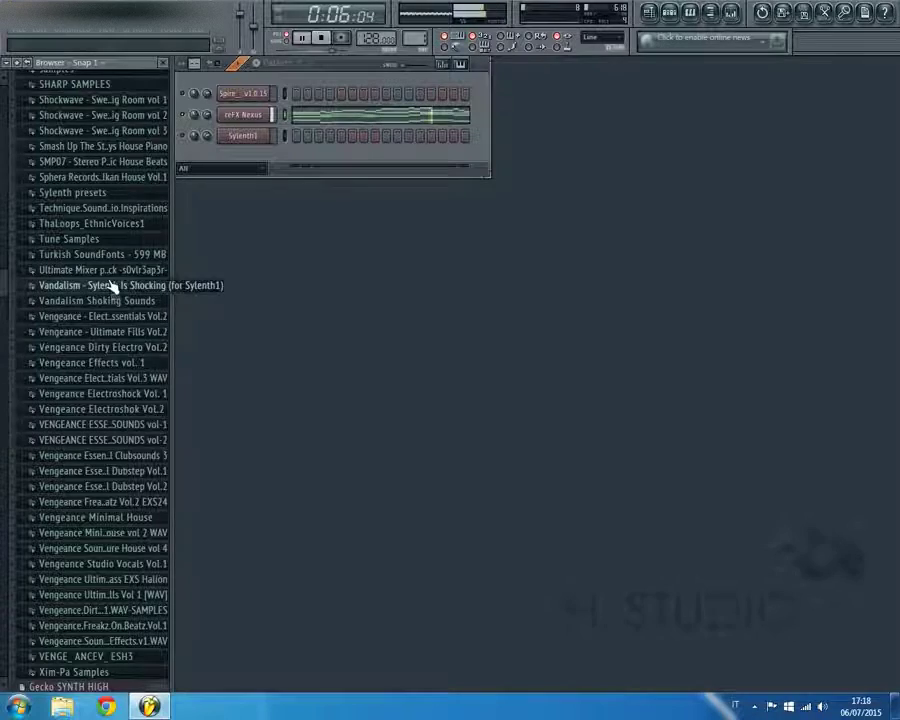
pyautogui.click(108, 300)
pyautogui.scroll(-6, 3, 300)
pyautogui.moveTo(90, 417); pyautogui.dragTo(250, 146)
pyautogui.scroll(3, 2, 300)
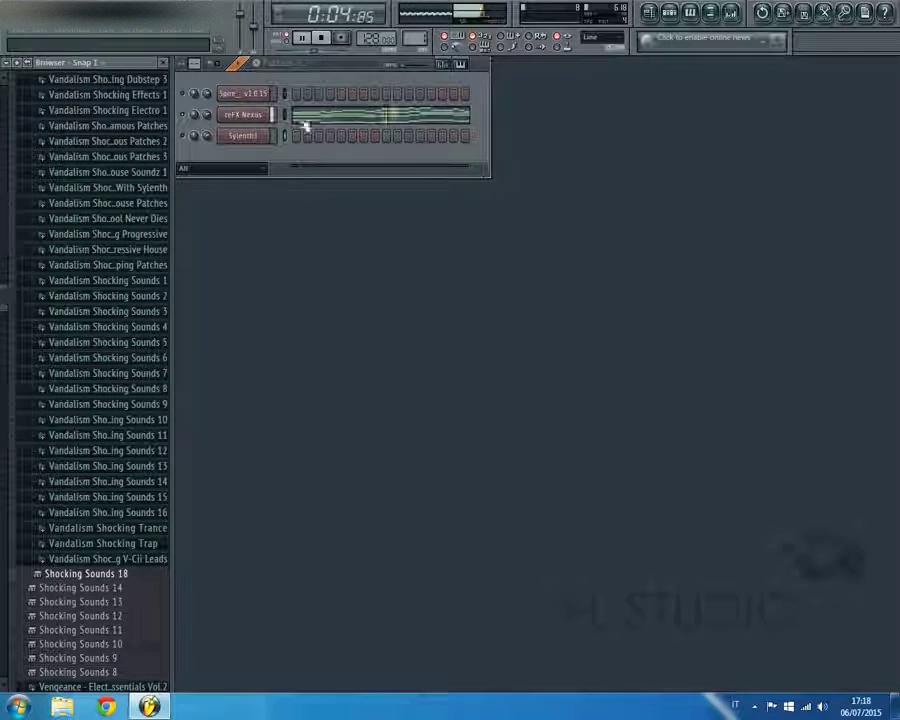
# Open Sylenth1, step through the bank's lead presets including VANDALISM_LD_Angels, and close the synth window
pyautogui.click(242, 136)
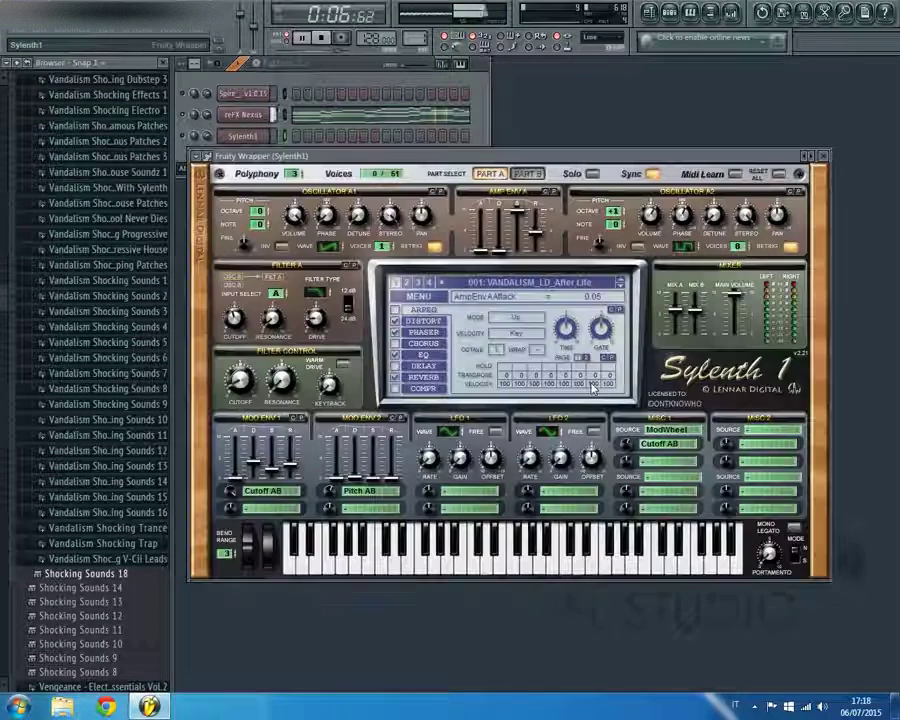
pyautogui.click(621, 289)
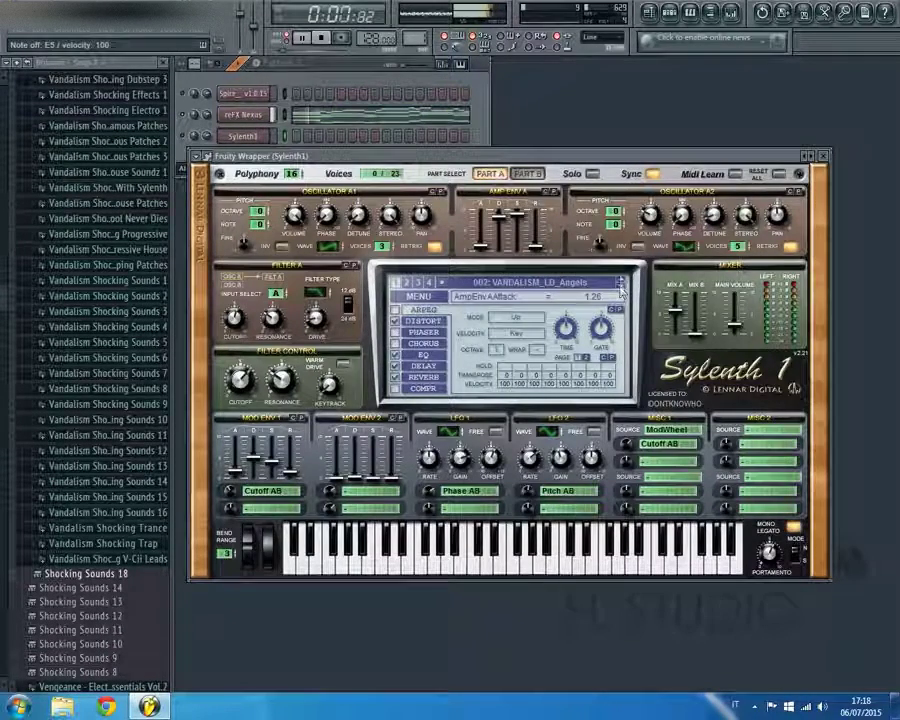
pyautogui.click(621, 287)
pyautogui.click(621, 287)
pyautogui.click(823, 156)
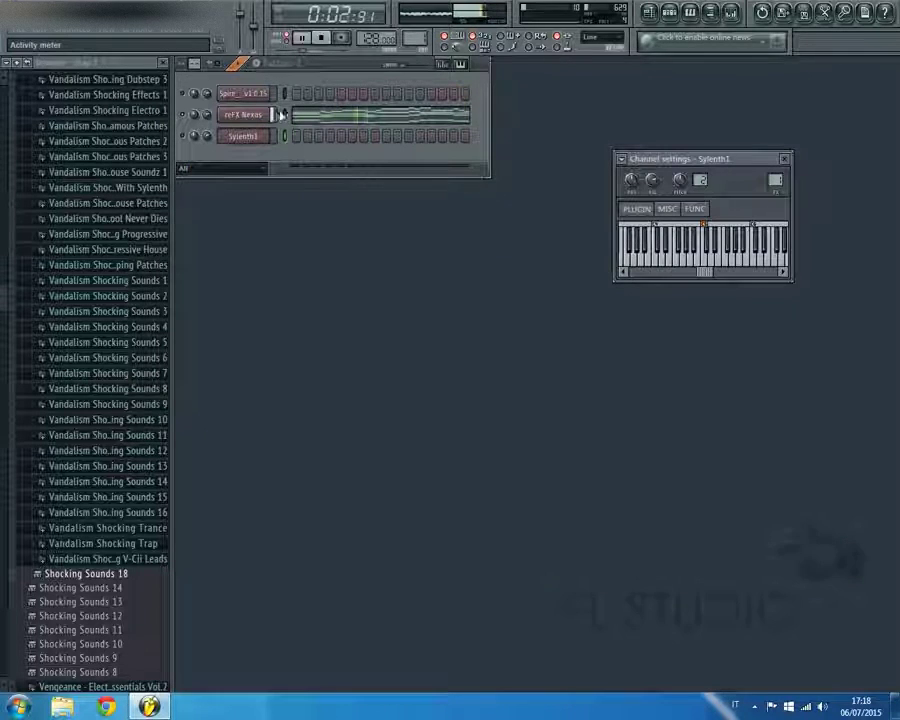
# Copy the reFX Nexus notes to the Sylenth1 channel, lower them two octaves, and reopen the Sylenth1 synth
pyautogui.click(283, 150)
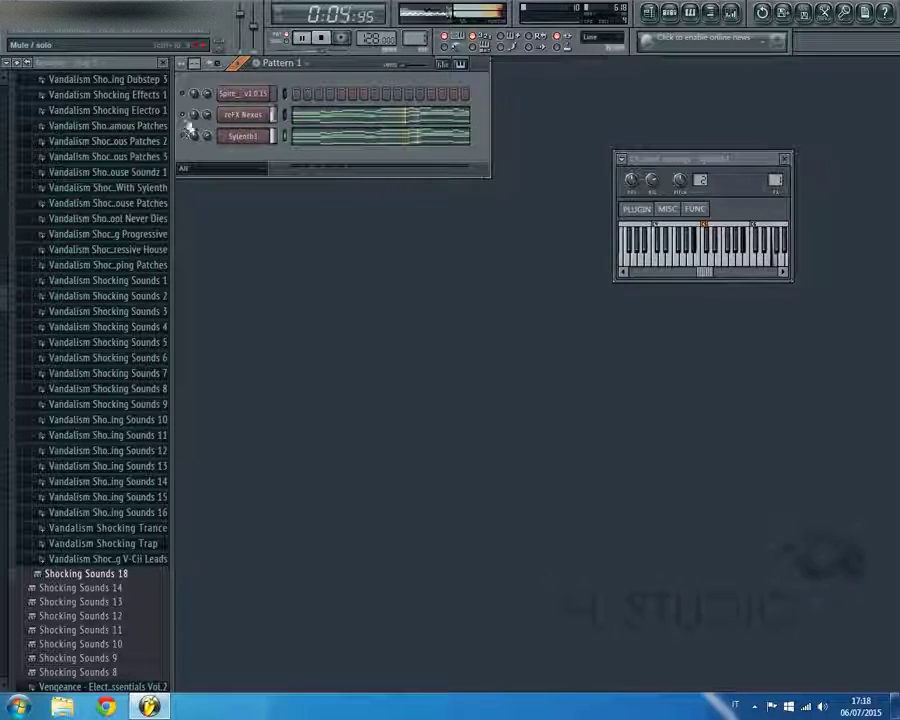
pyautogui.click(405, 136)
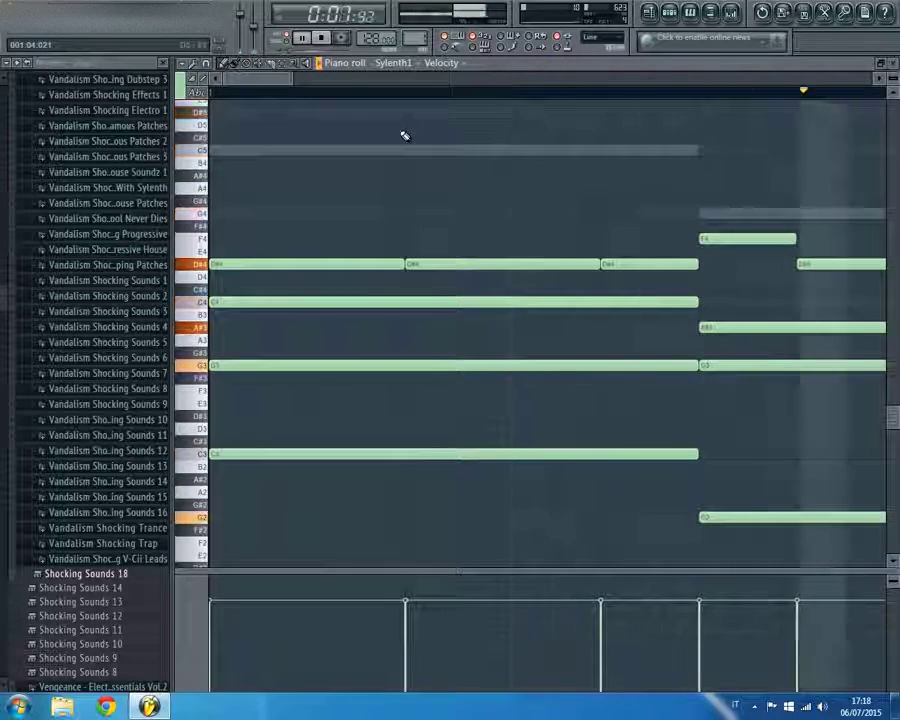
pyautogui.press('Escape')
pyautogui.press('Escape')
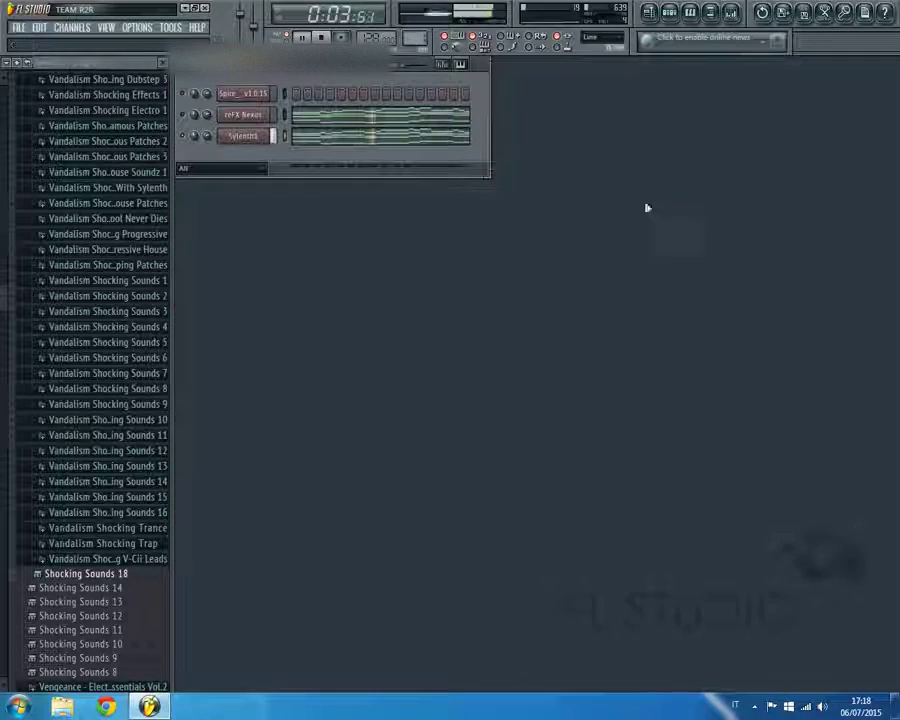
pyautogui.click(254, 137)
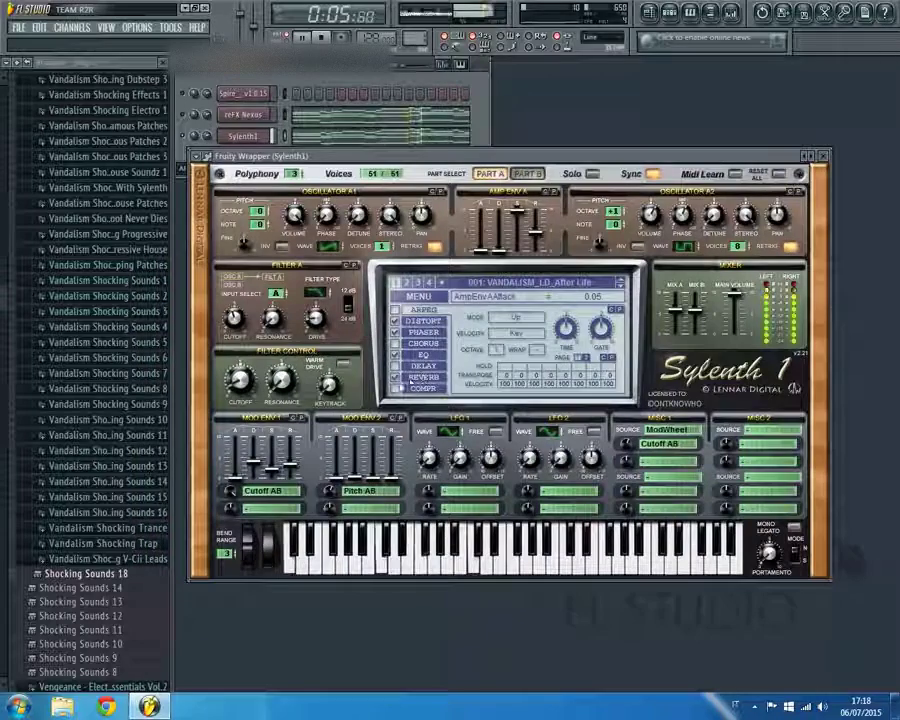
# Set the Sylenth1 reverb size to 5.36 and close the synth
pyautogui.click(424, 377)
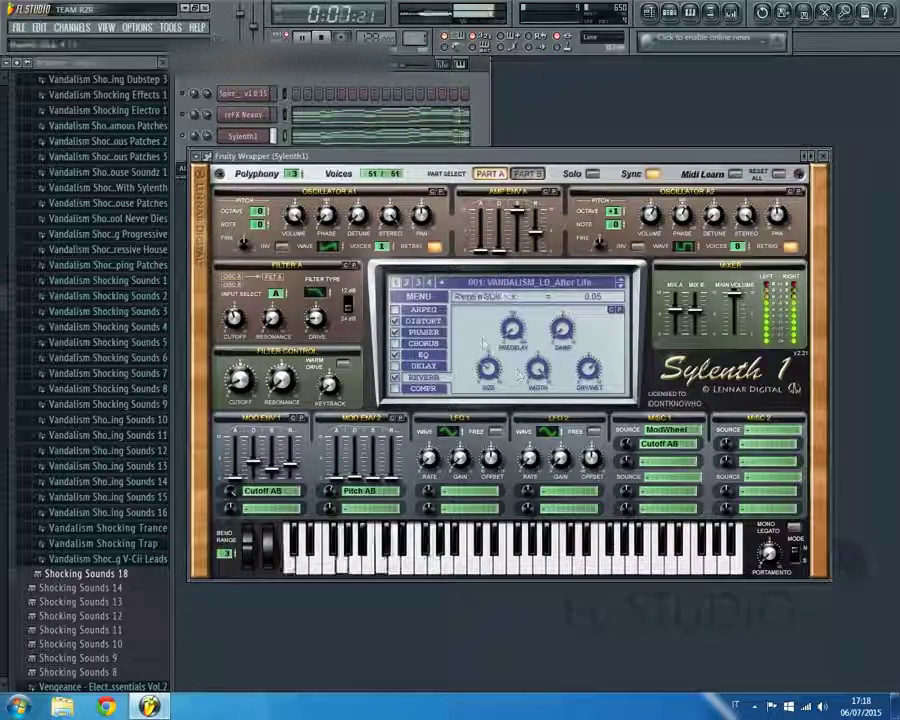
pyautogui.scroll(2, 489, 373)
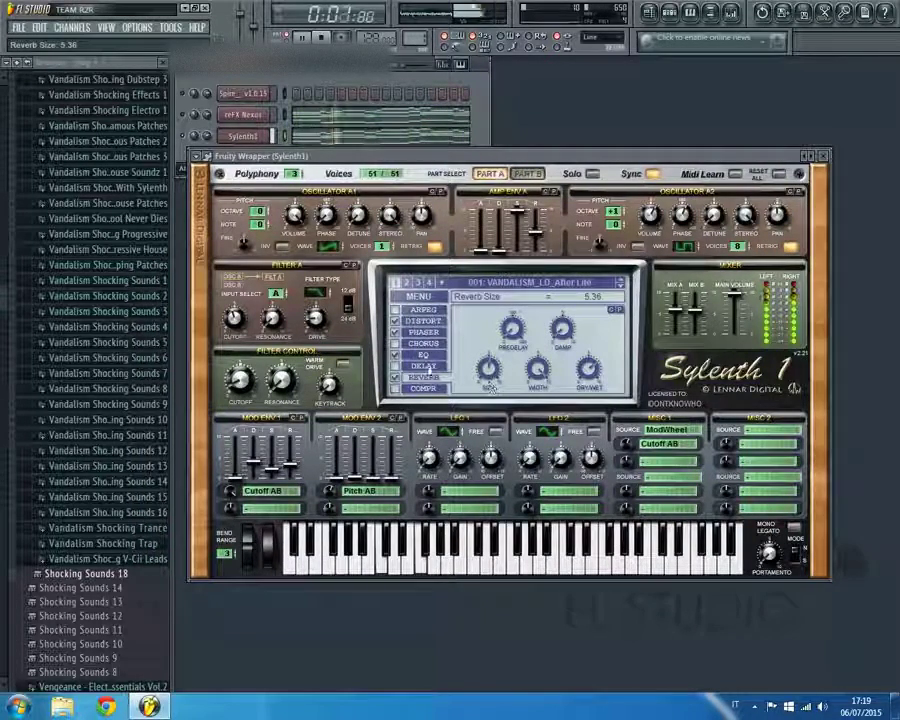
pyautogui.click(823, 156)
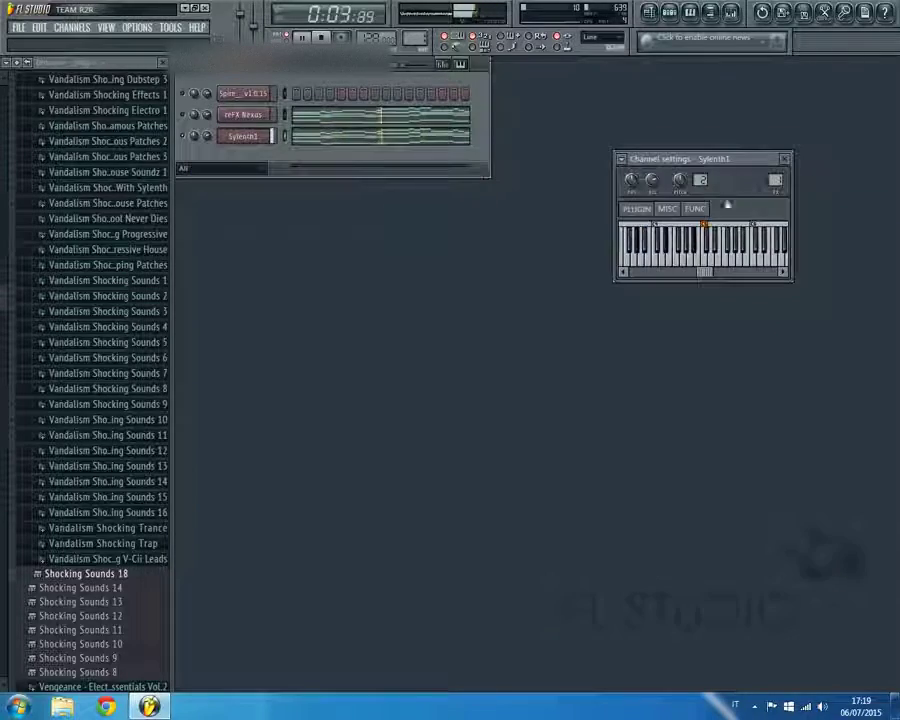
# Clone the Sylenth1 channel and copy the Sylenth1 notes to the cloned channel
pyautogui.click(248, 136)
pyautogui.rightClick(243, 139)
pyautogui.click(300, 291)
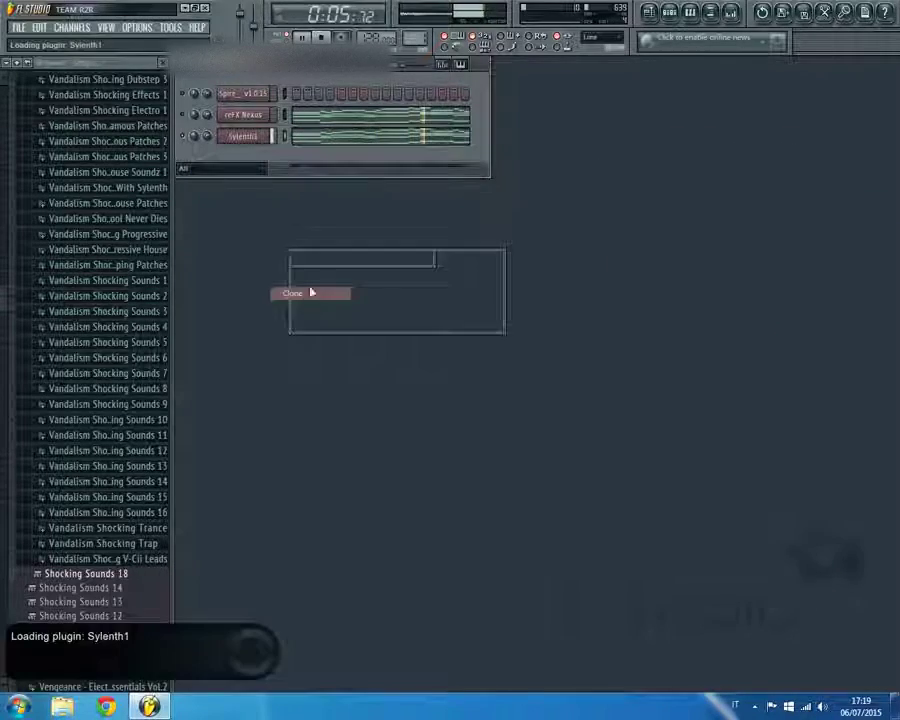
pyautogui.click(285, 137)
pyautogui.hotkey('ctrl', 'c')
pyautogui.click(286, 158)
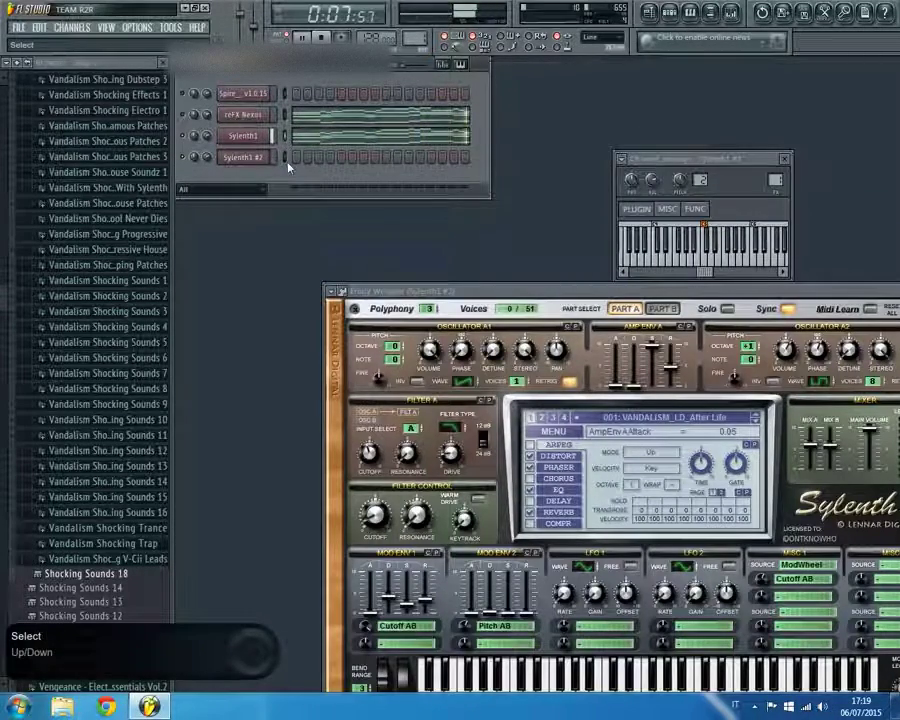
pyautogui.hotkey('ctrl', 'v')
# Open the Sylenth1 #2 synth, move its window fully into view, and select preset 004 VANDALISM_LD_Battle
pyautogui.click(240, 157)
pyautogui.click(240, 157)
pyautogui.moveTo(686, 291); pyautogui.dragTo(626, 217)
pyautogui.click(696, 347)
pyautogui.click(695, 347)
pyautogui.click(695, 347)
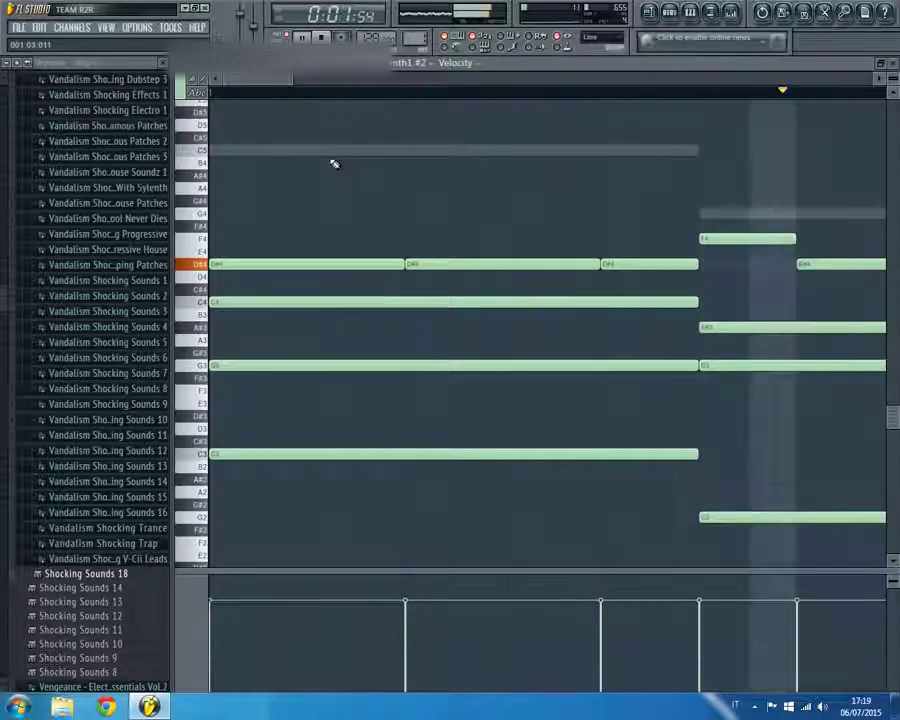
# Raise the Sylenth1 #2 notes one octave in the piano roll and close the synth and channel settings
pyautogui.click(334, 163)
pyautogui.press('Escape')
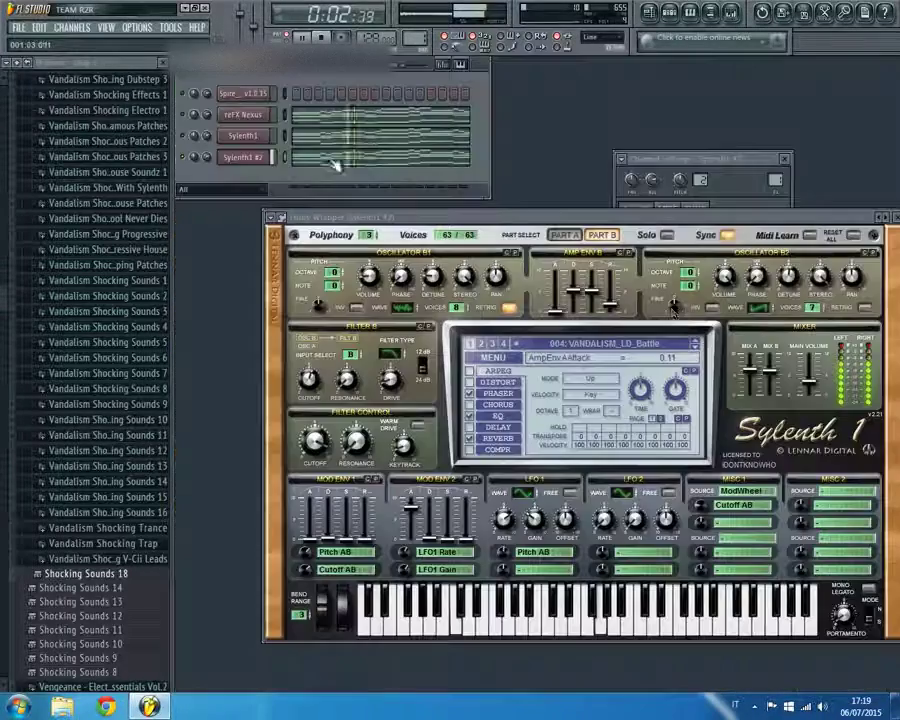
pyautogui.click(755, 185)
pyautogui.press('Escape')
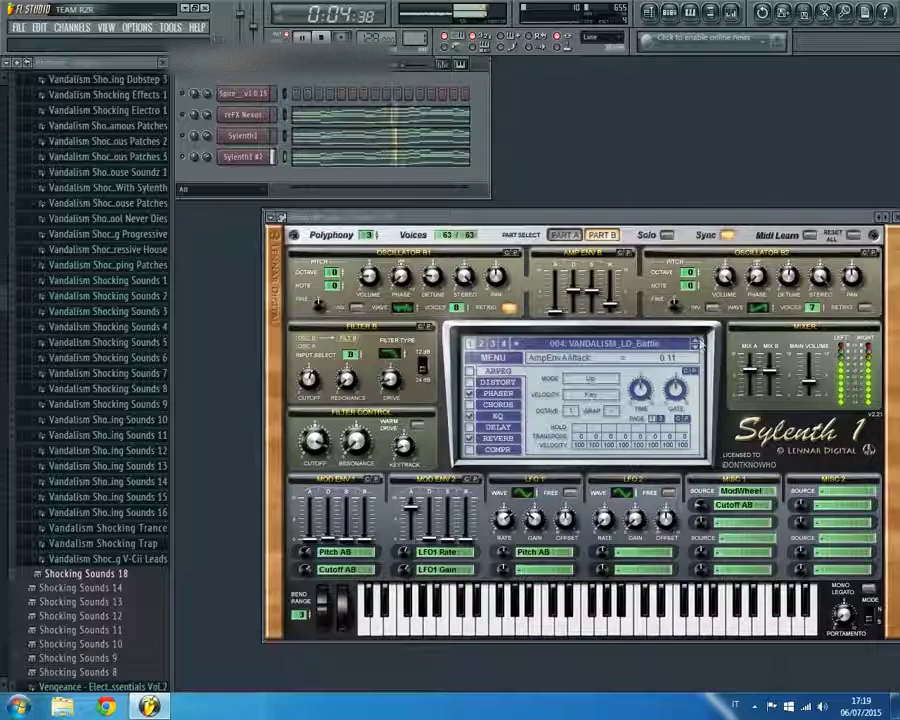
pyautogui.press('Escape')
# Chop all the Sylenth1 #2 notes into equal two-step slices with the default pattern and close the piano roll
pyautogui.click(303, 162)
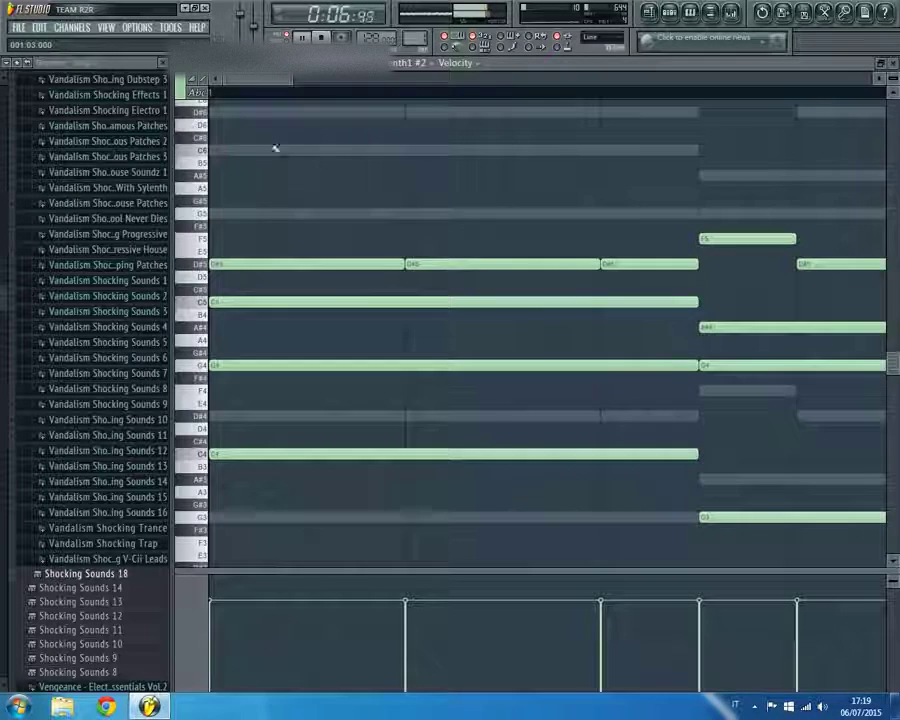
pyautogui.click(181, 79)
pyautogui.moveTo(200, 103)
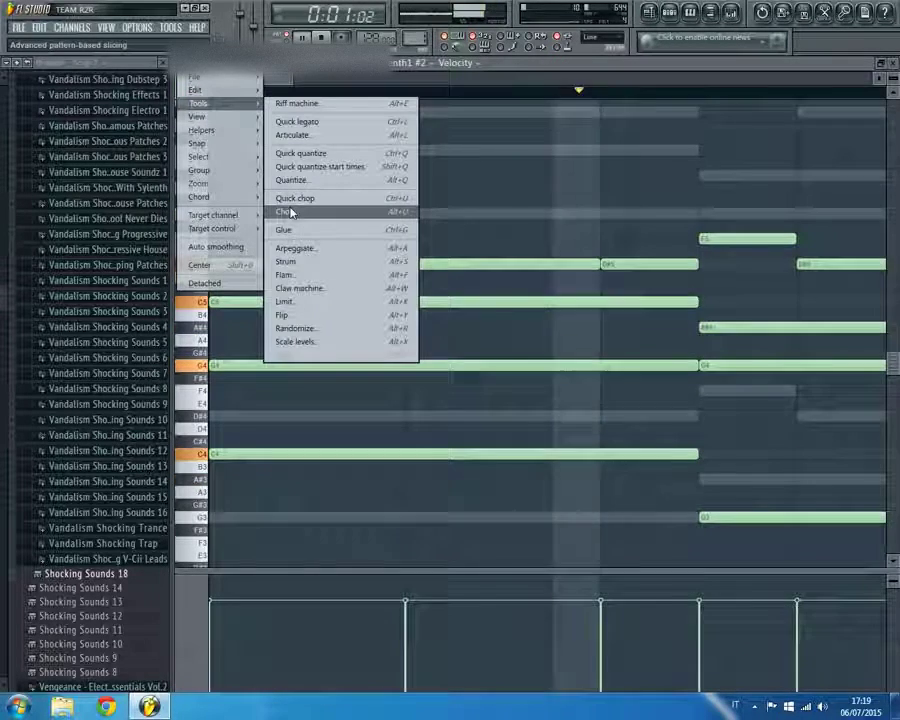
pyautogui.click(292, 214)
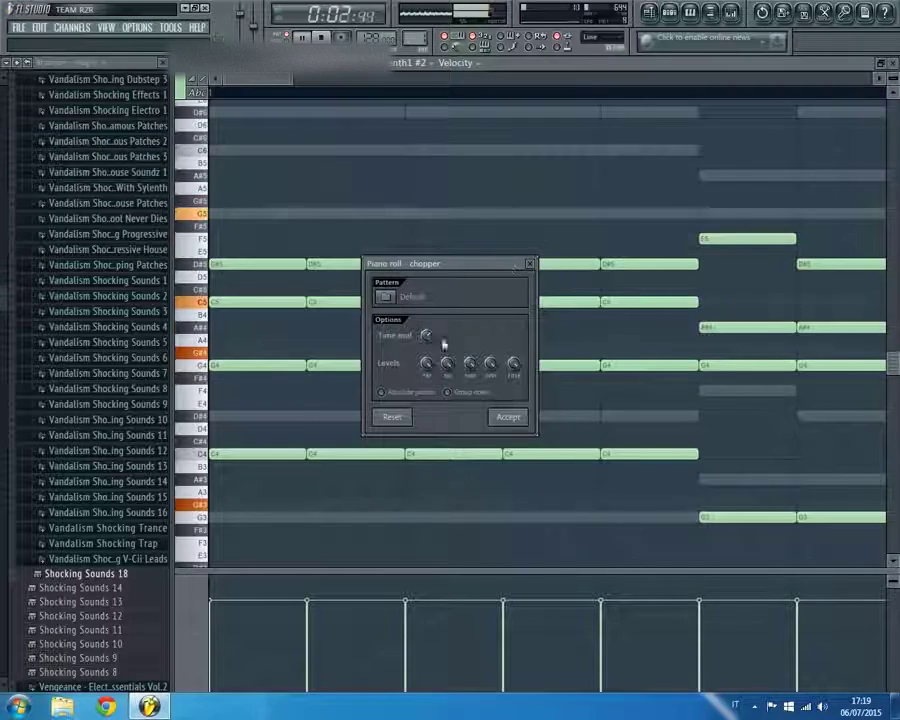
pyautogui.click(512, 417)
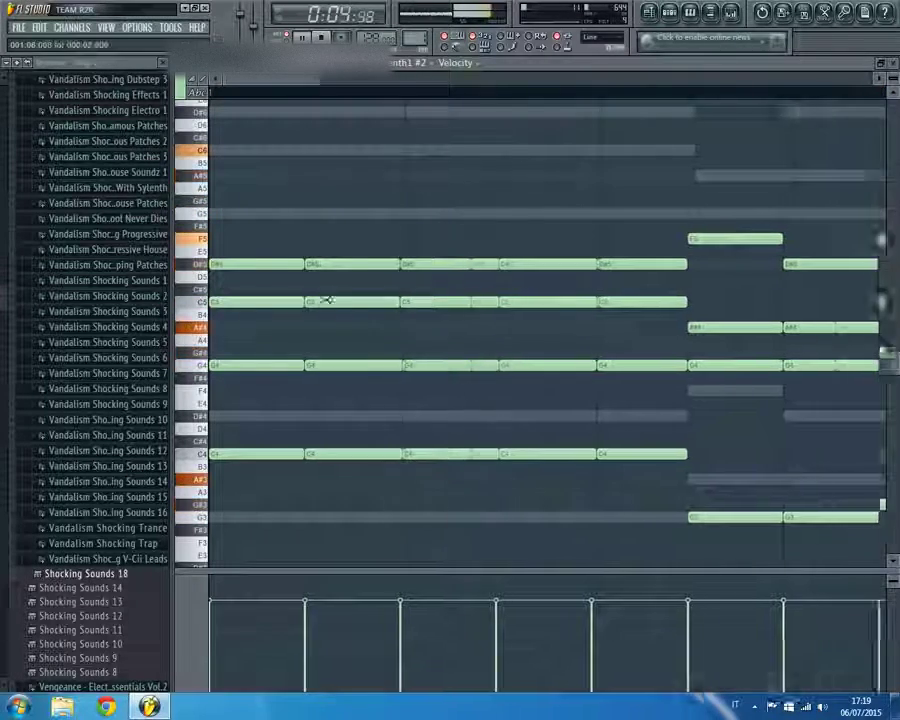
pyautogui.press('F7')
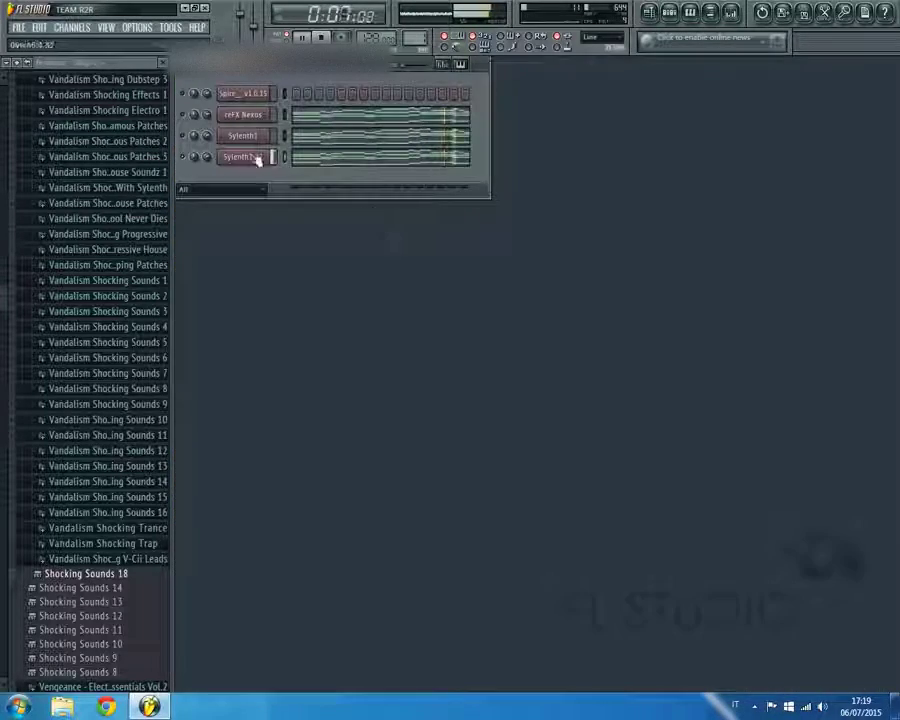
# Set the Sylenth1 #2 polyphony to 10 and clone the channel
pyautogui.click(245, 157)
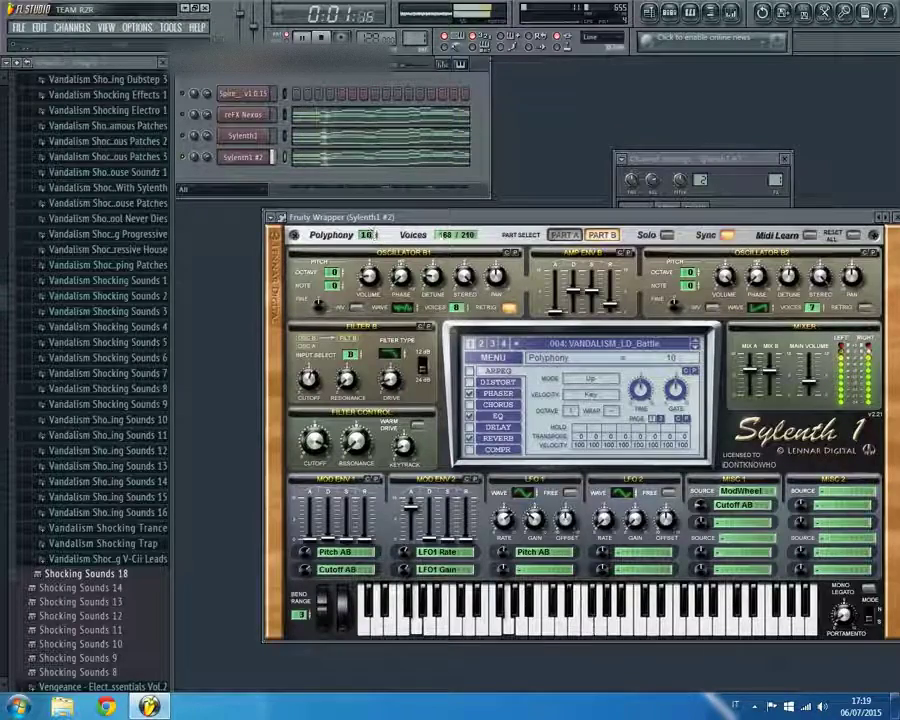
pyautogui.click(785, 159)
pyautogui.click(247, 157)
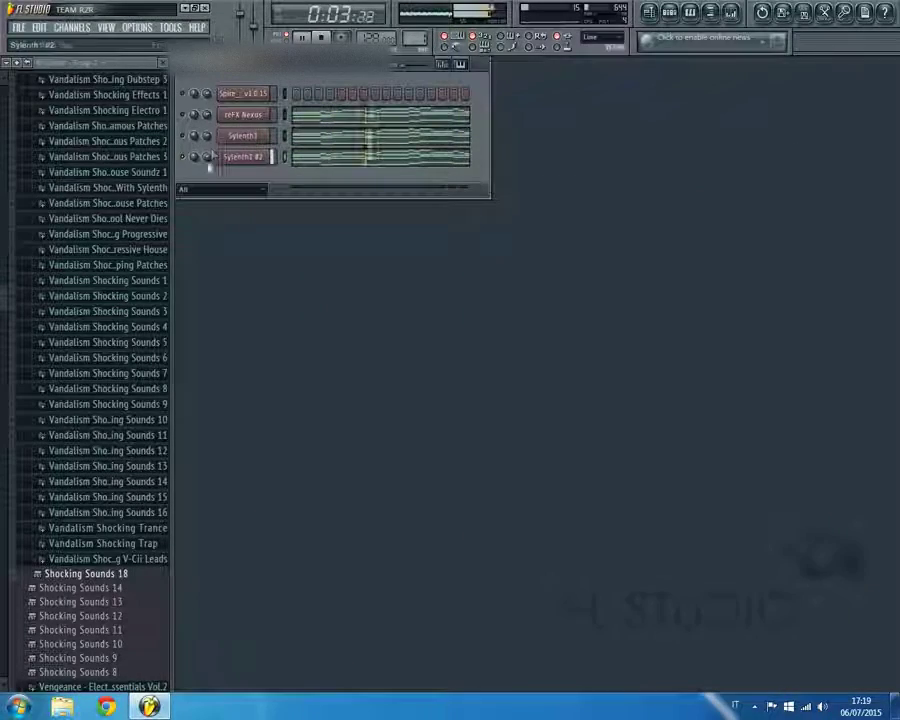
pyautogui.rightClick(262, 157)
pyautogui.click(291, 317)
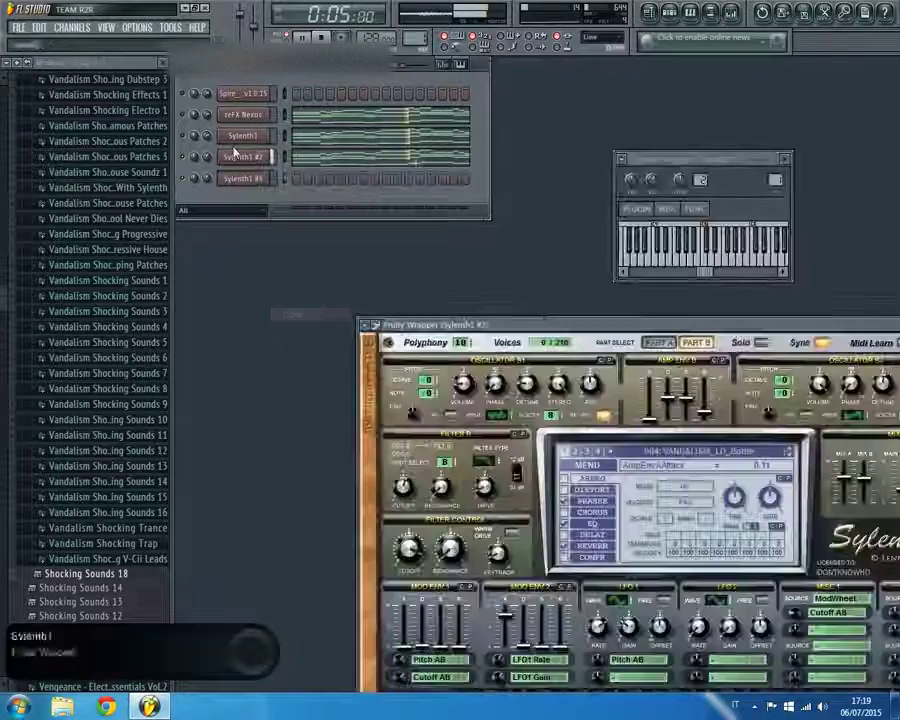
# Route Sylenth1 #2 to mixer track 3, insert Fruity Stereo Enhancer on that track, and close the open windows
pyautogui.click(248, 158)
pyautogui.click(617, 158)
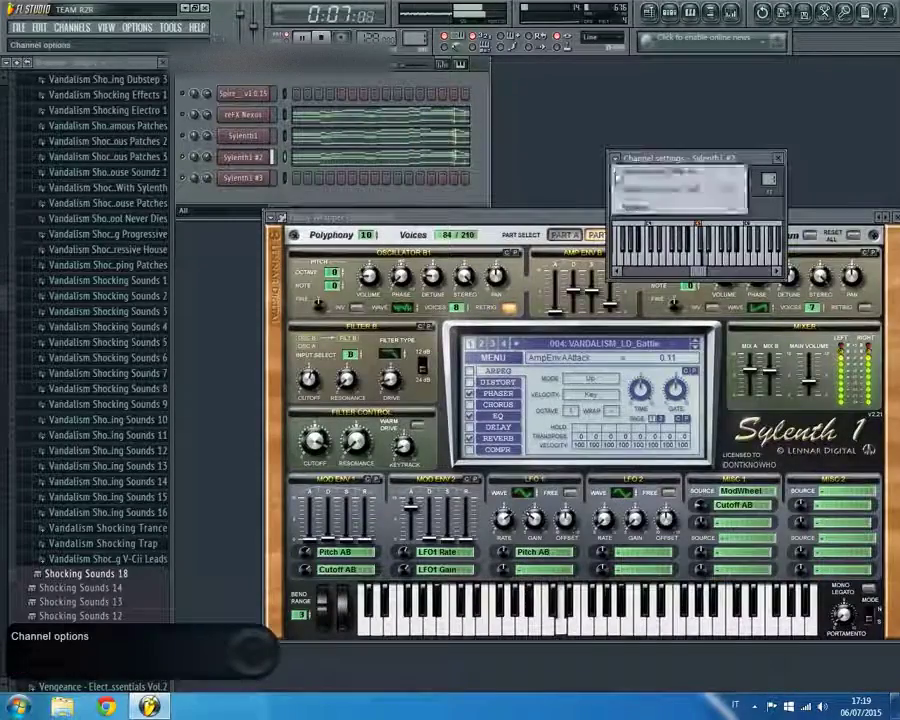
pyautogui.click(656, 190)
pyautogui.click(661, 327)
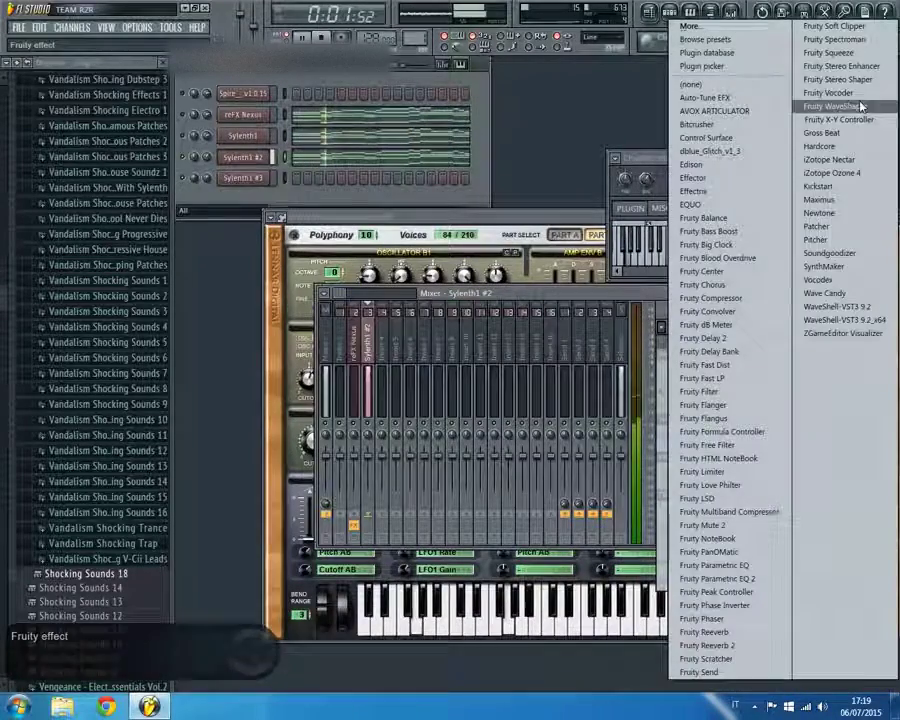
pyautogui.click(855, 66)
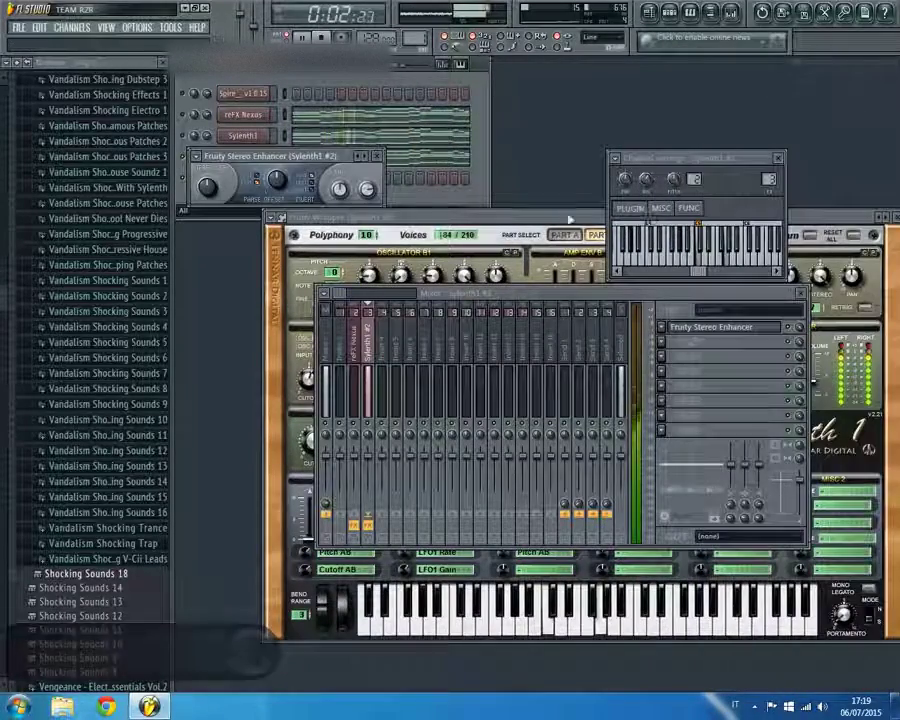
pyautogui.click(365, 157)
pyautogui.press('F9')
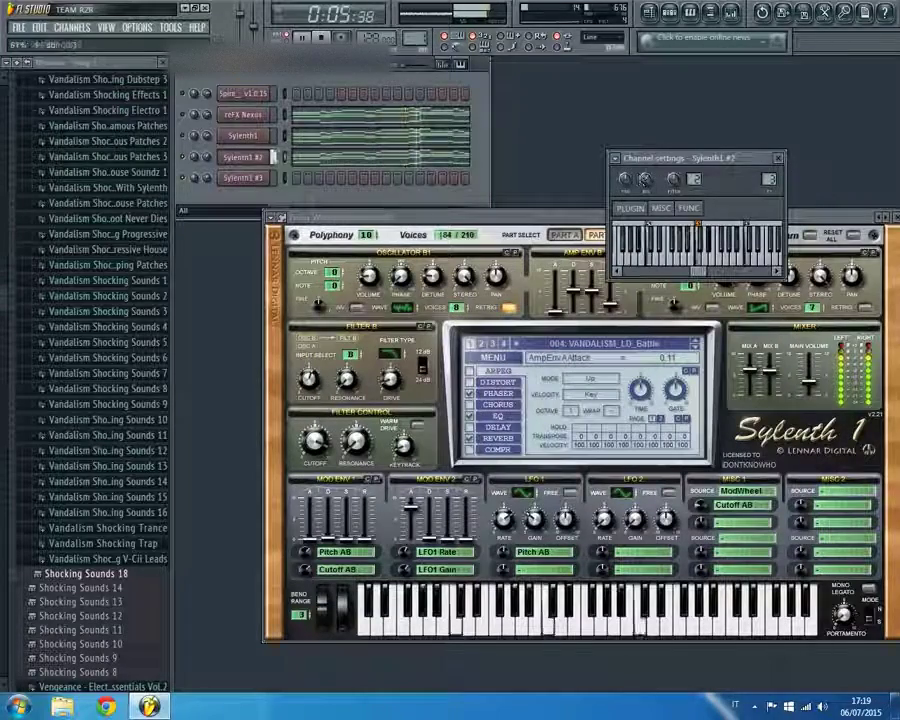
pyautogui.press('Escape')
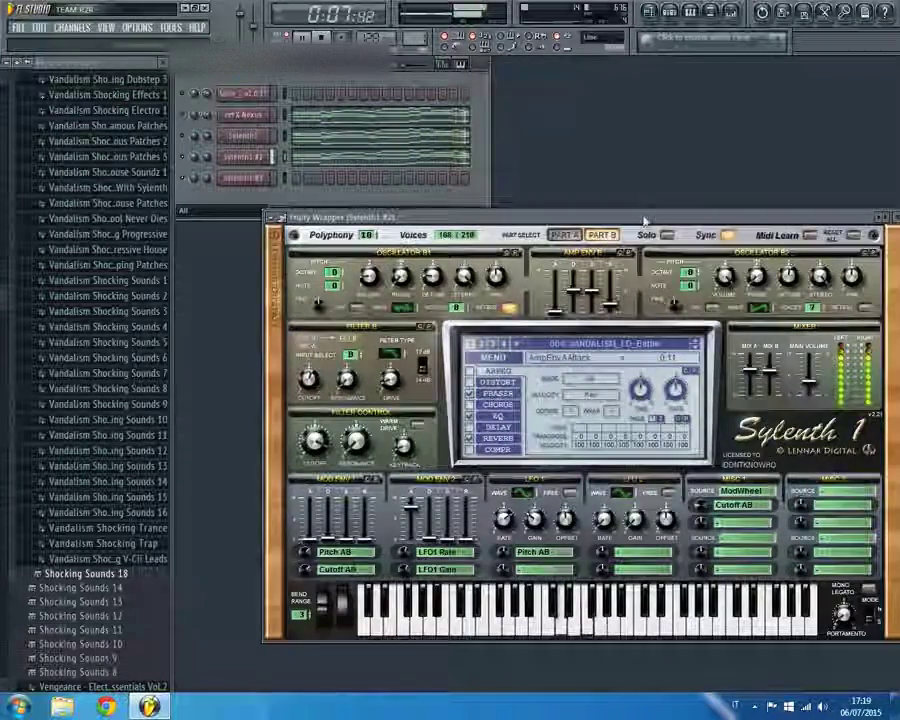
pyautogui.press('Escape')
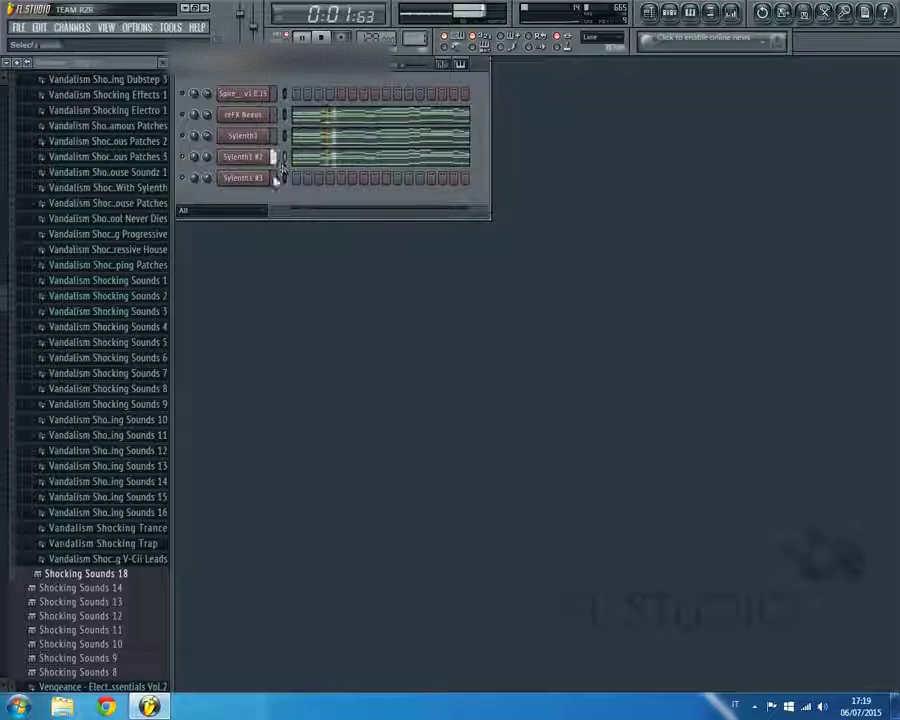
# Copy the chopped Sylenth1 #2 notes to Sylenth1 #3 and select its preset 009 VANDALISM_LD_Don't Look Down
pyautogui.click(240, 179)
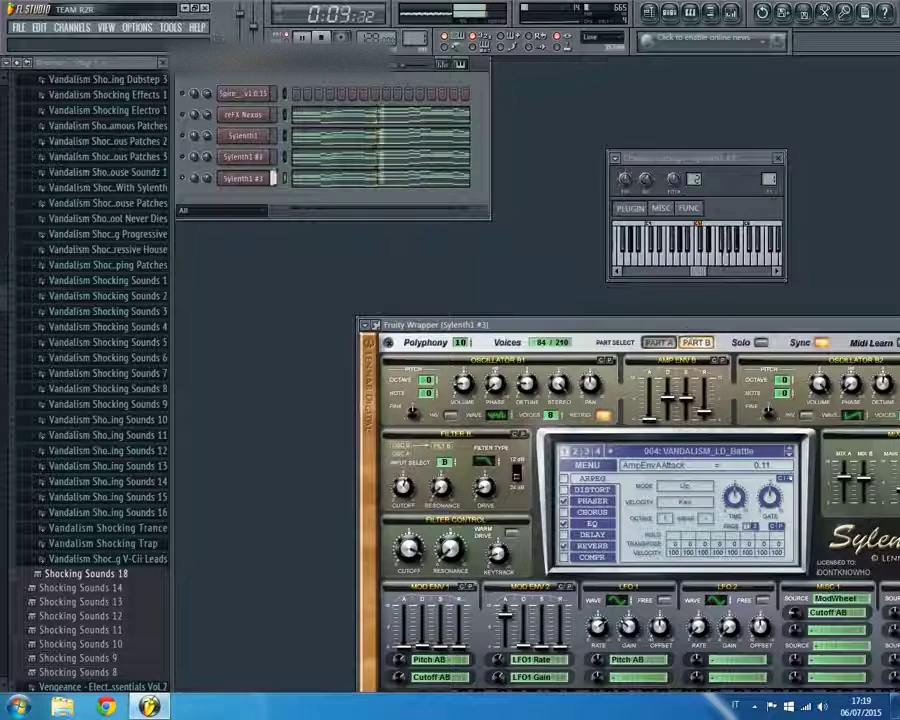
pyautogui.click(790, 453)
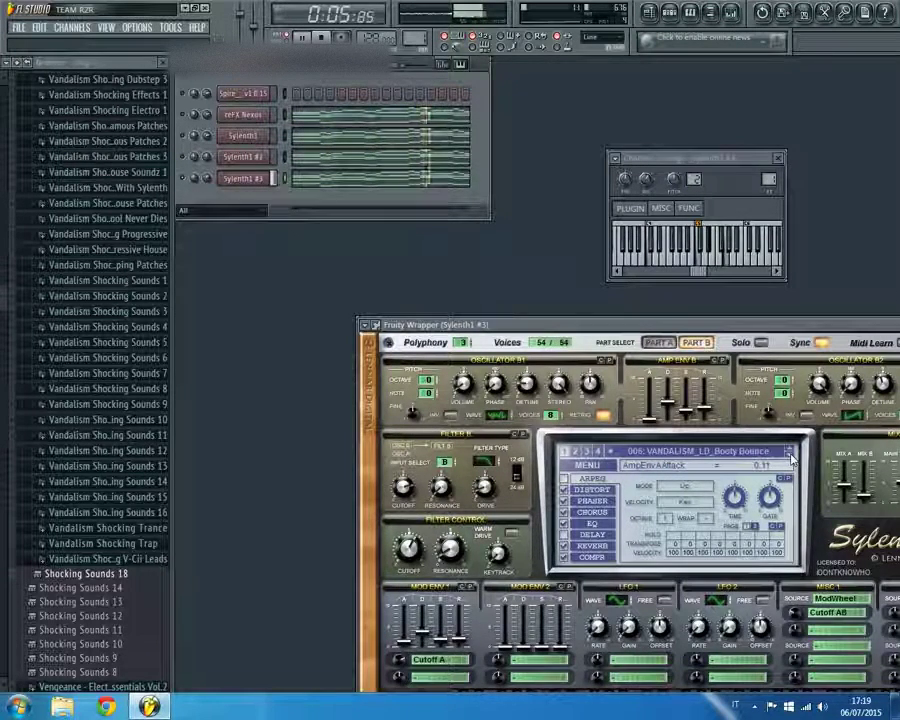
pyautogui.click(790, 453)
pyautogui.click(790, 453)
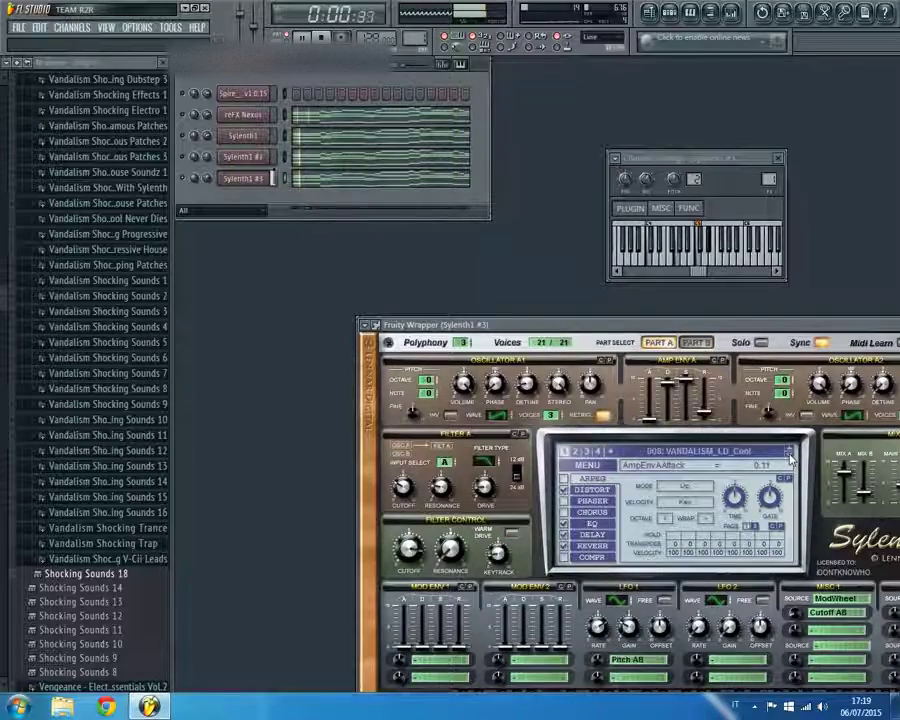
pyautogui.click(790, 453)
# Set the Sylenth1 #3 polyphony to 16, close the synth, and check the channel's notes in the piano roll
pyautogui.moveTo(785, 326); pyautogui.dragTo(661, 228)
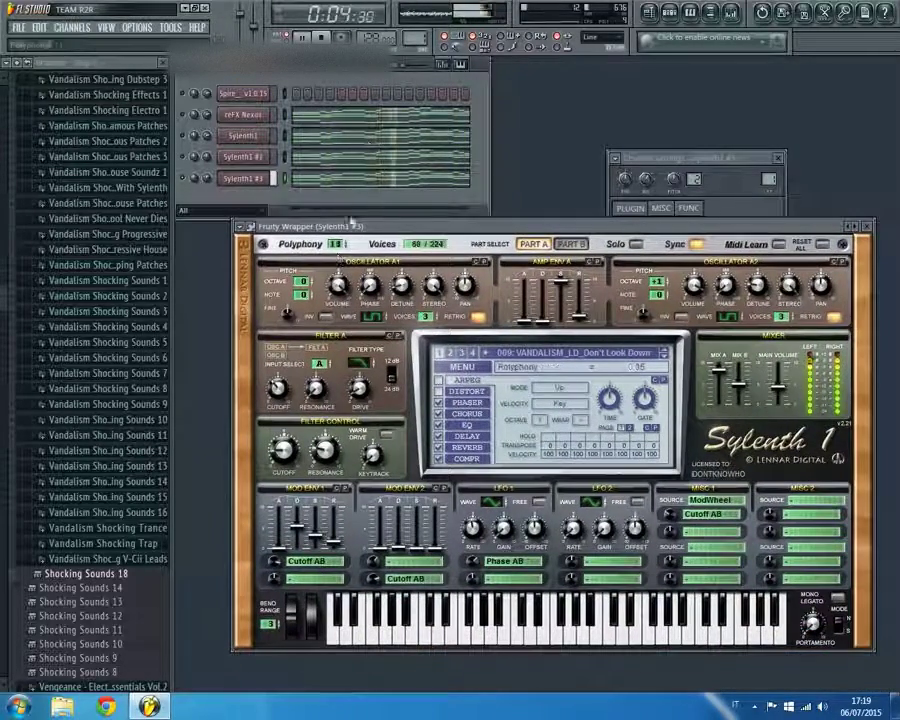
pyautogui.click(778, 158)
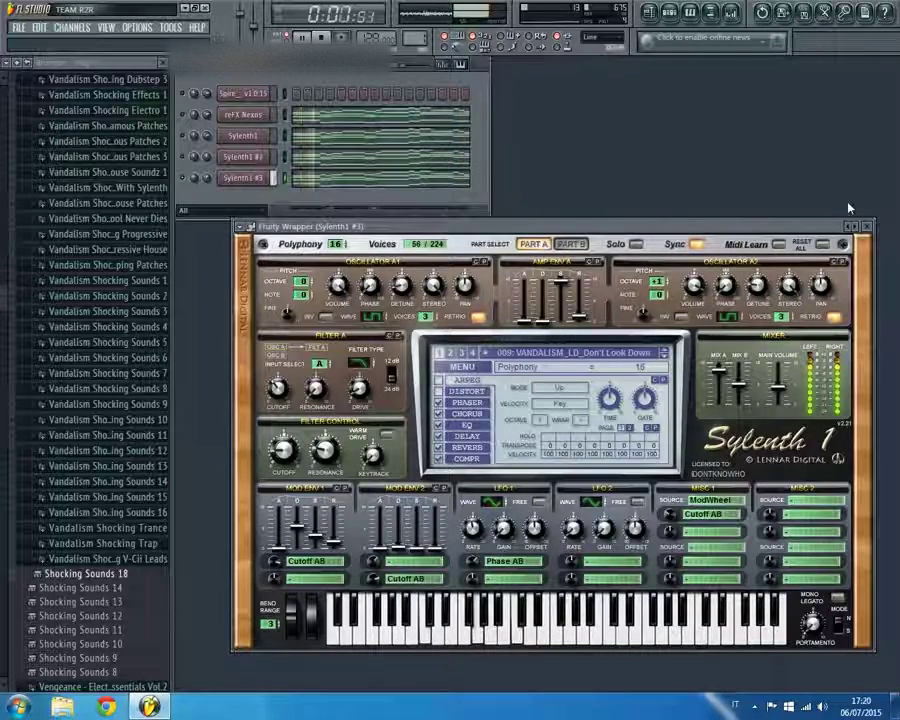
pyautogui.click(867, 227)
pyautogui.click(312, 179)
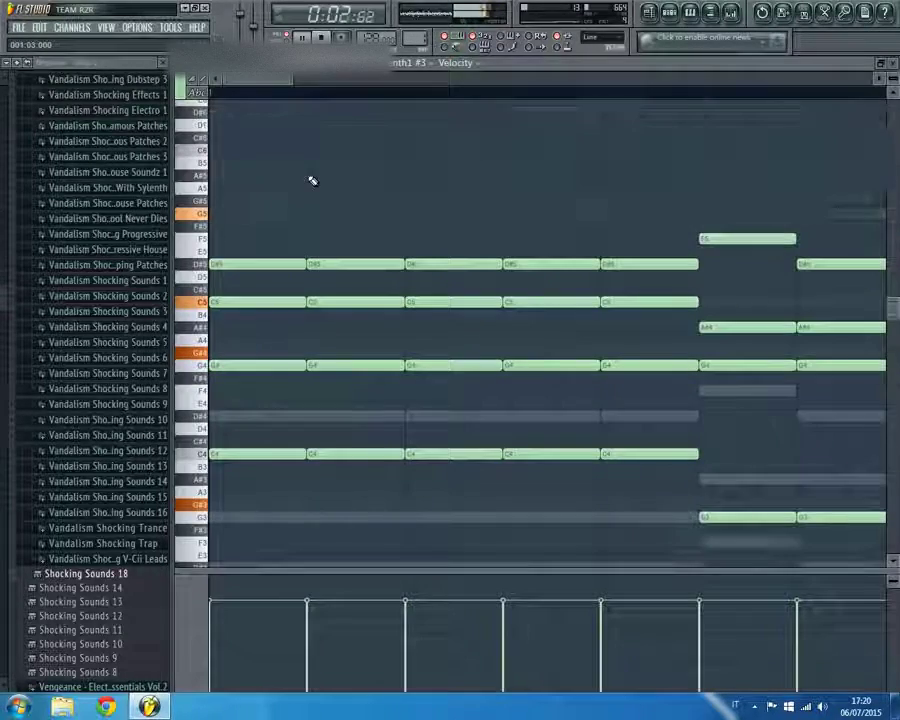
pyautogui.press('Escape')
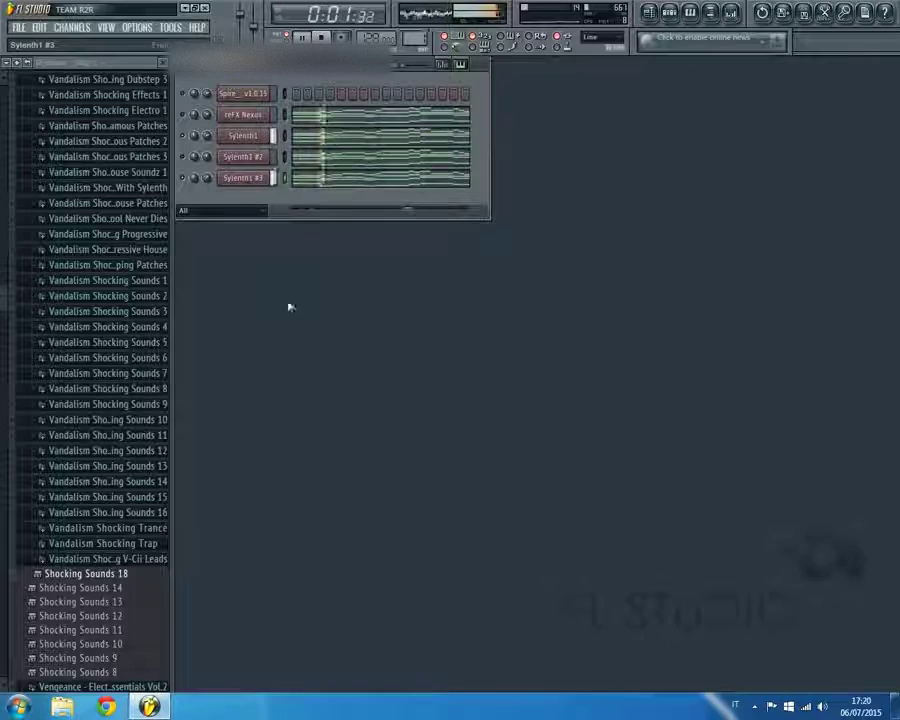
# Clone the Sylenth1 #3 channel and close the clone's synth and channel settings windows
pyautogui.rightClick(260, 177)
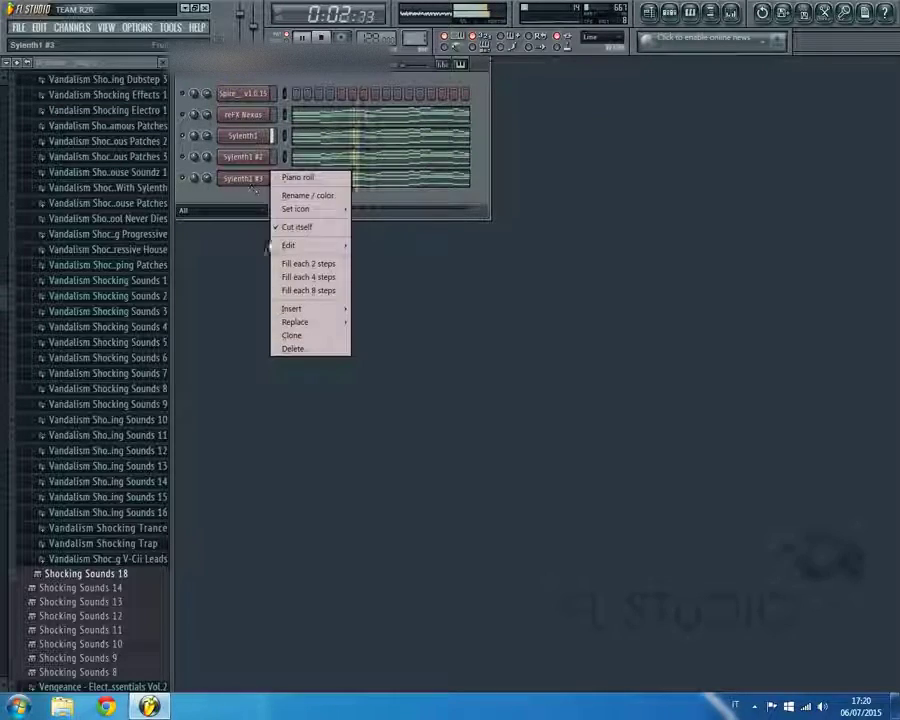
pyautogui.click(291, 340)
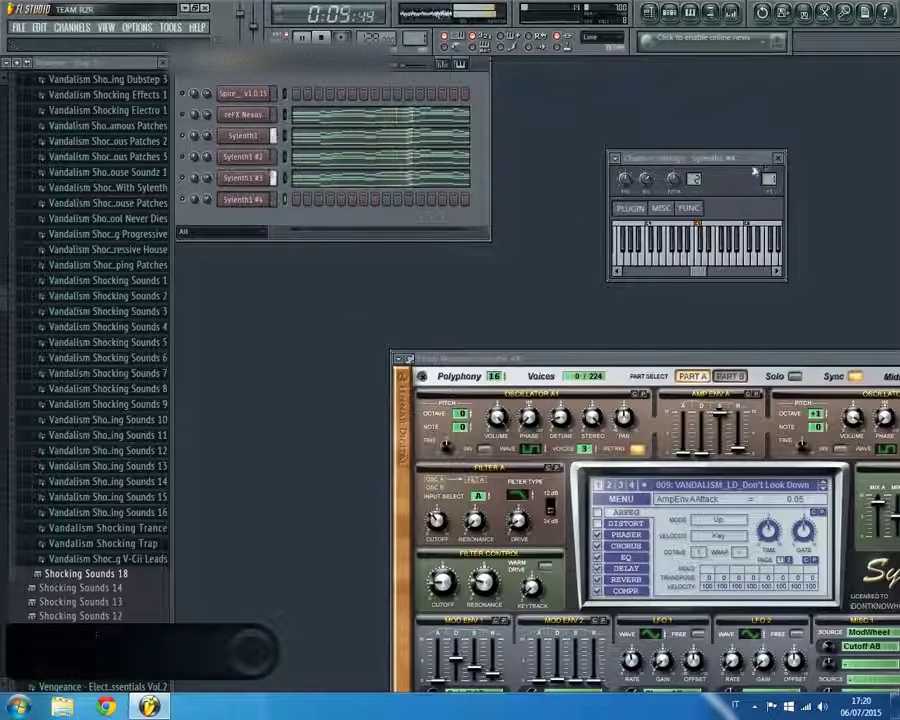
pyautogui.click(778, 158)
pyautogui.moveTo(731, 360); pyautogui.dragTo(646, 212)
pyautogui.click(246, 199)
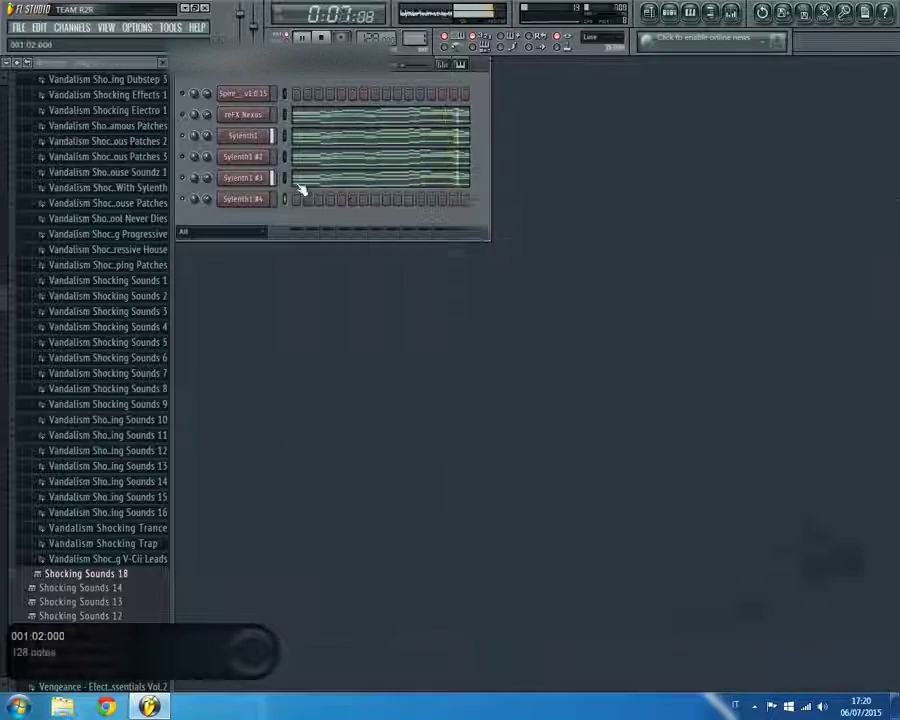
# Copy only the upper melody notes from the Sylenth1 channel, deselecting the overlapping long chord notes at F4, D#4 and D4
pyautogui.click(300, 188)
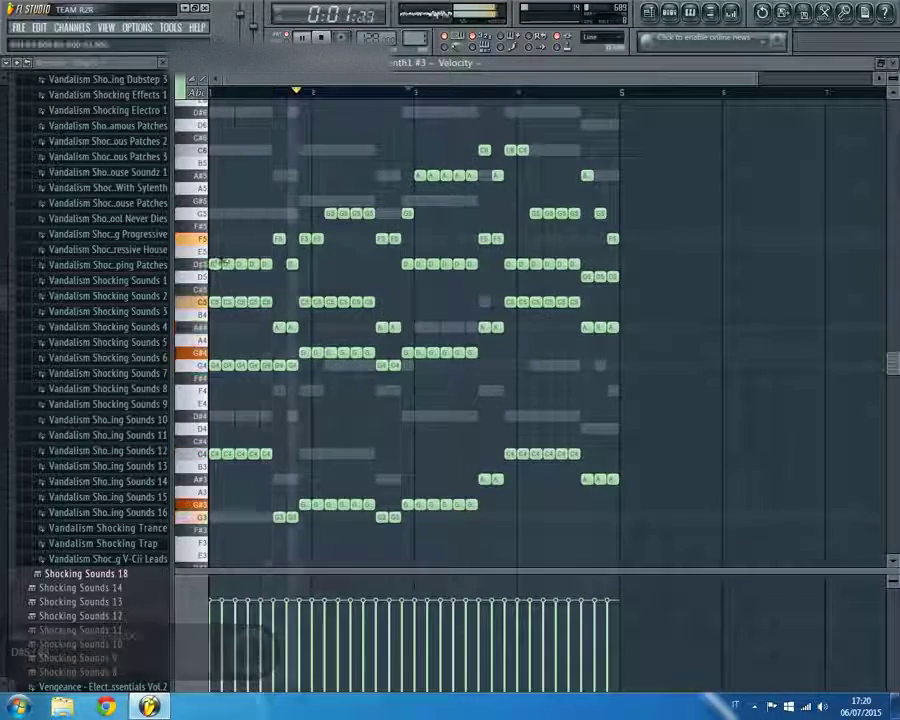
pyautogui.press('Escape')
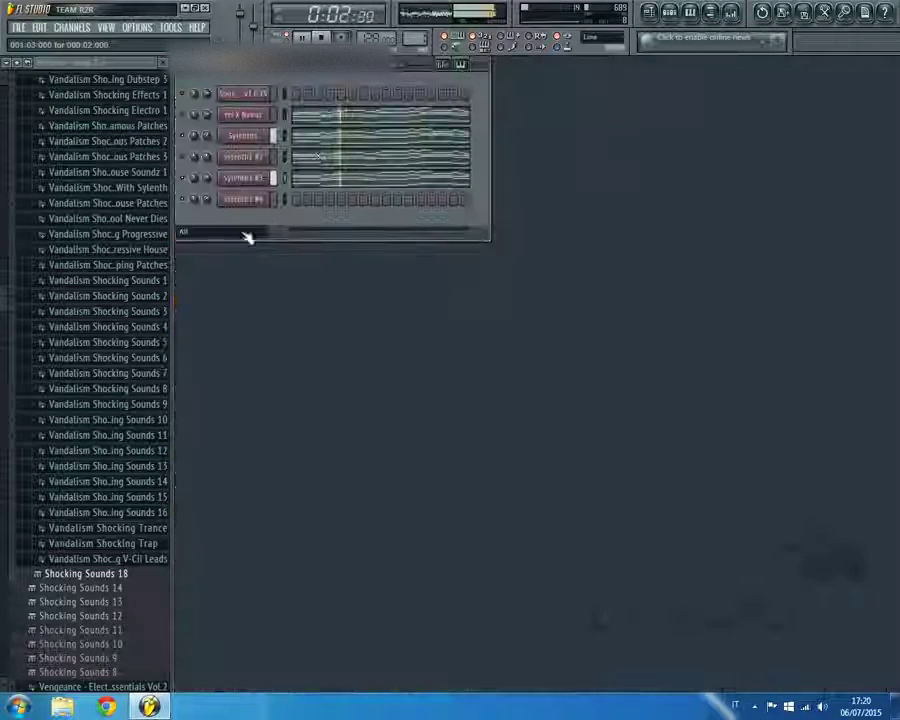
pyautogui.click(313, 148)
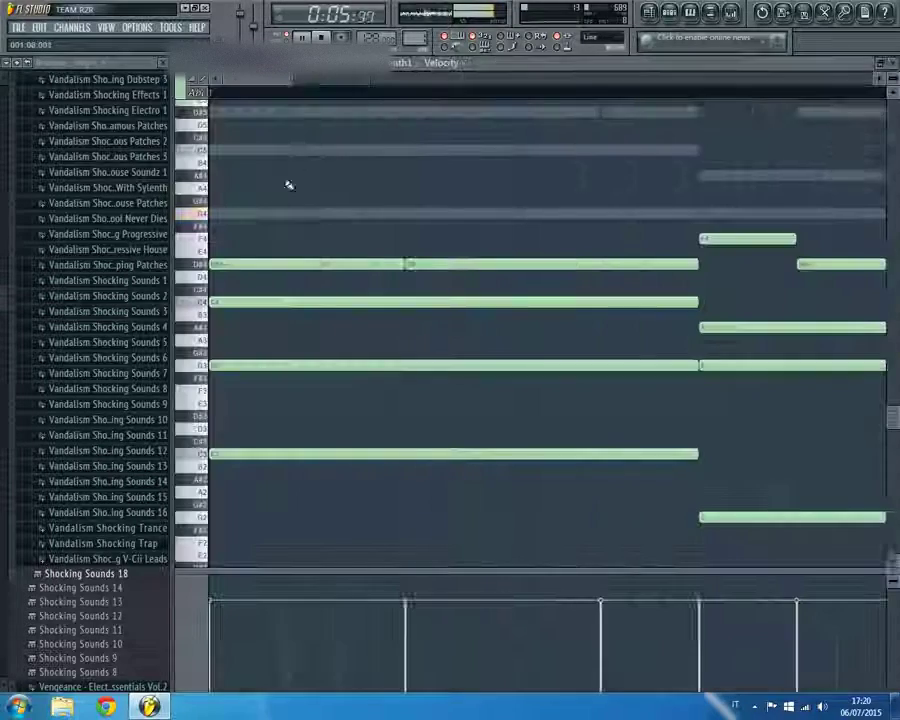
pyautogui.moveTo(699, 145); pyautogui.dragTo(209, 281)
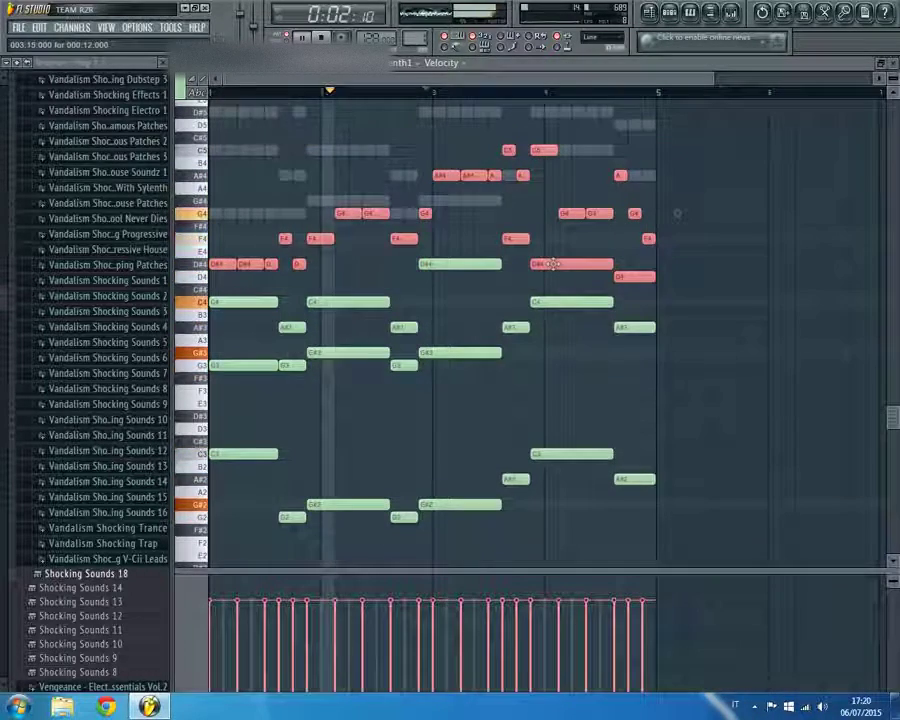
pyautogui.keyDown('ctrl'); pyautogui.keyDown('shift'); pyautogui.click(519, 239); pyautogui.keyUp('shift'); pyautogui.keyUp('ctrl')
pyautogui.keyDown('ctrl'); pyautogui.keyDown('shift'); pyautogui.click(576, 265); pyautogui.keyUp('shift'); pyautogui.keyUp('ctrl')
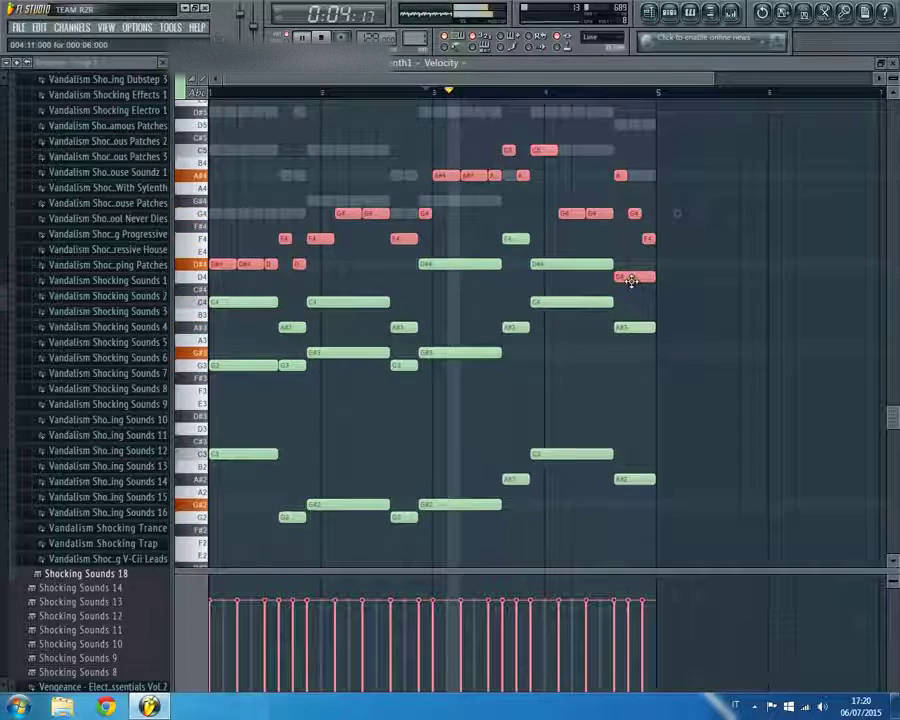
pyautogui.keyDown('ctrl'); pyautogui.click(630, 277); pyautogui.keyUp('ctrl')
pyautogui.press('F7')
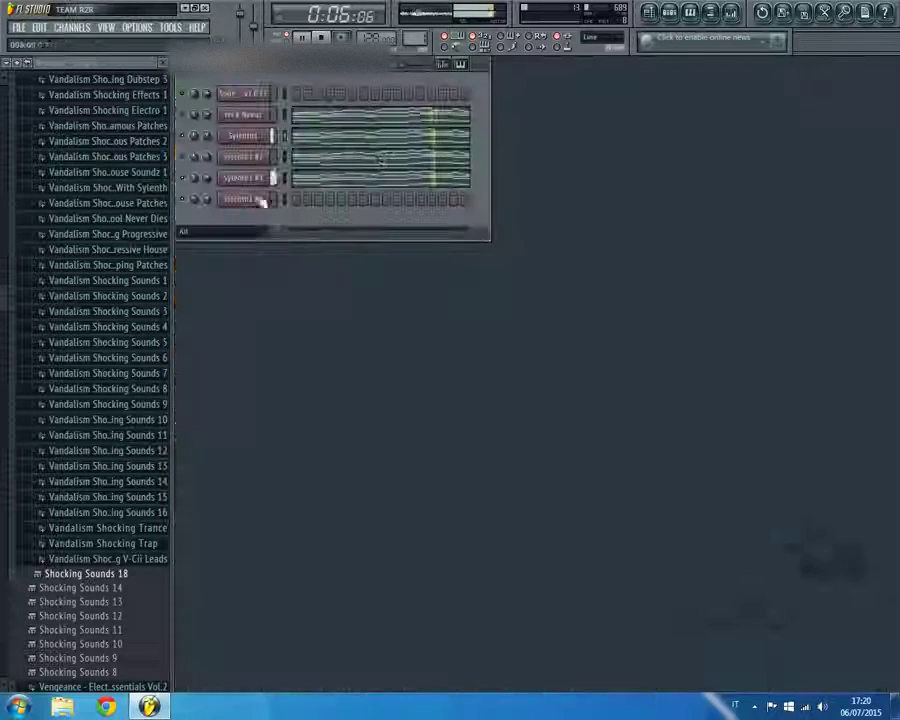
# Paste the copied melody notes into the Sylenth1 #4 channel and close its piano roll
pyautogui.rightClick(262, 200)
pyautogui.click(290, 206)
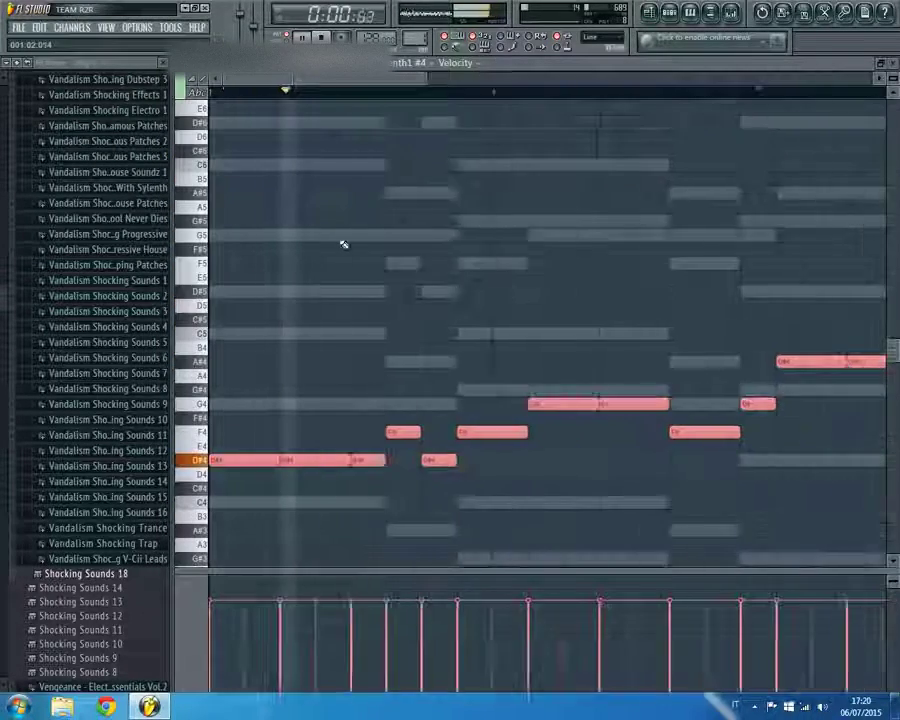
pyautogui.press('F7')
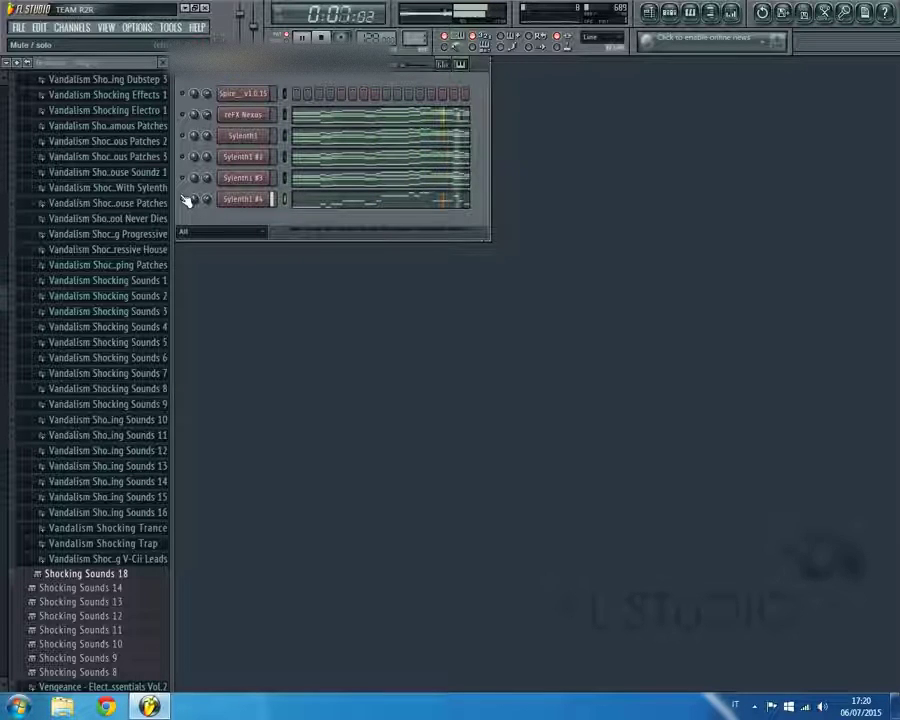
# Browse the Sylenth1 #3 presets and select 024 VANDALISM_LD_Return Of The Mack
pyautogui.rightClick(258, 180)
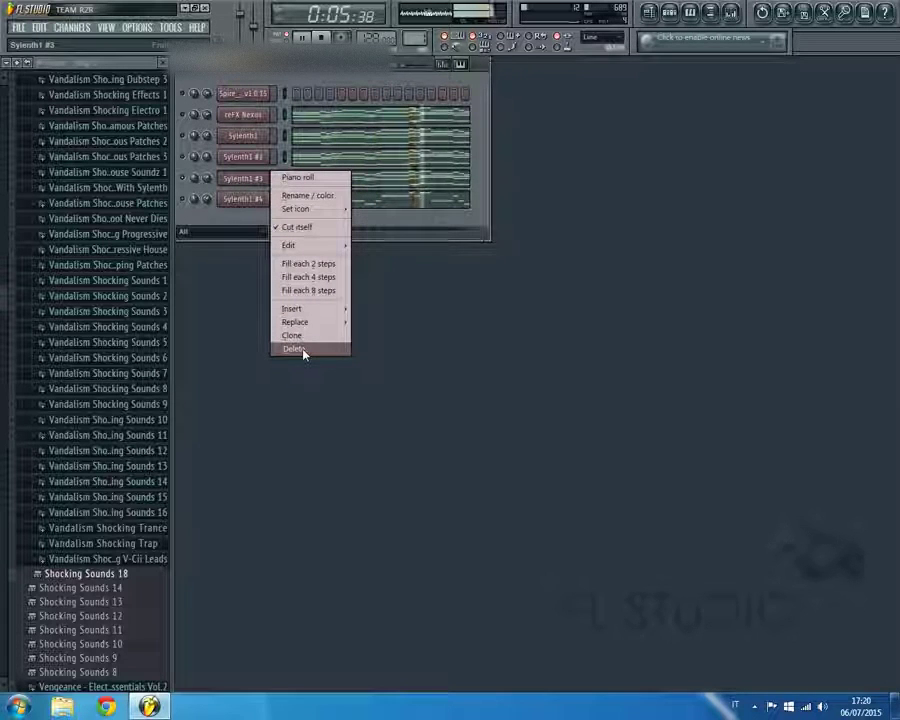
pyautogui.click(238, 184)
pyautogui.click(240, 182)
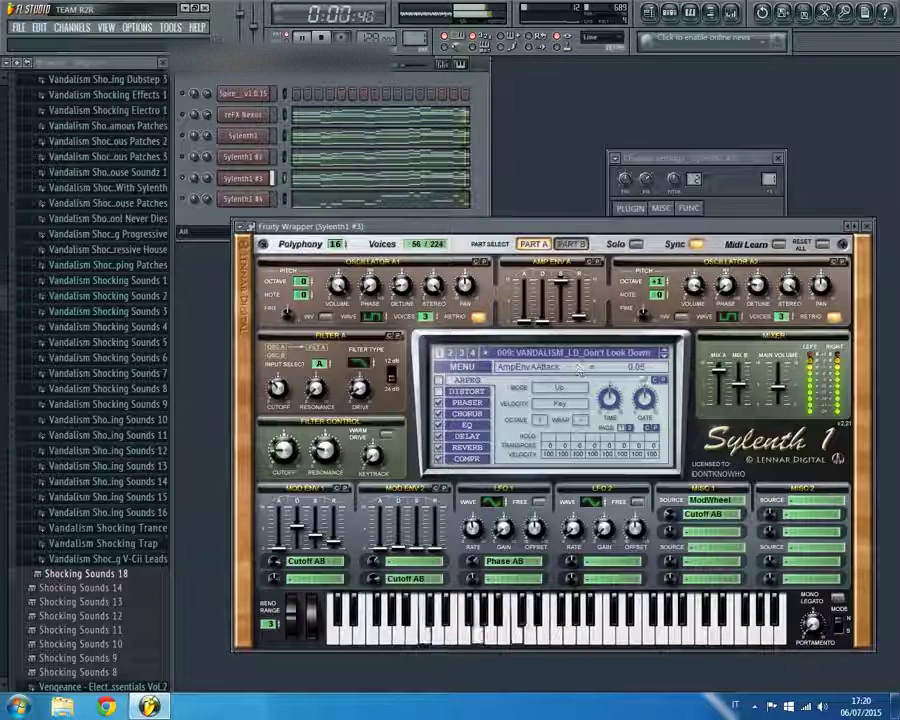
pyautogui.click(665, 362)
pyautogui.click(666, 362)
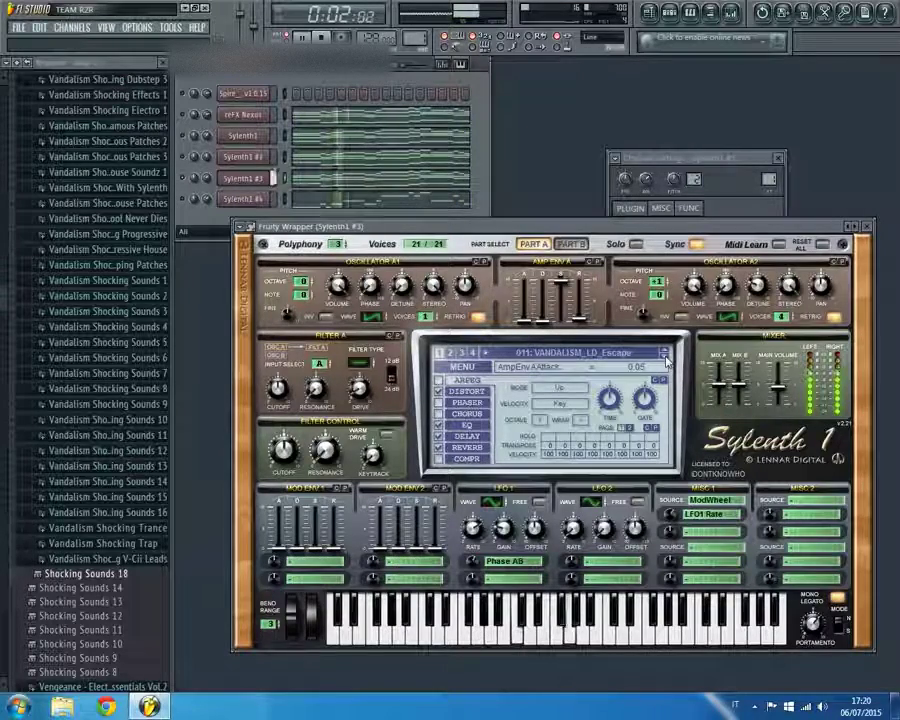
pyautogui.click(665, 358)
pyautogui.click(665, 358)
pyautogui.click(666, 361)
pyautogui.click(665, 358)
pyautogui.click(665, 358)
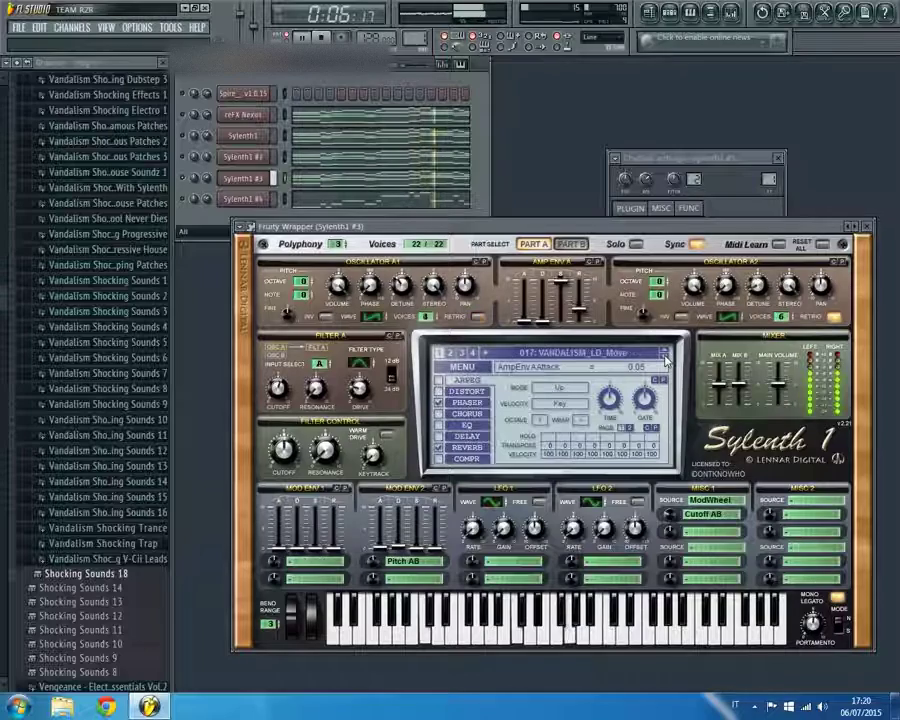
pyautogui.click(665, 358)
pyautogui.click(665, 359)
pyautogui.click(665, 359)
pyautogui.click(665, 359)
pyautogui.click(665, 359)
pyautogui.click(665, 359)
pyautogui.click(665, 359)
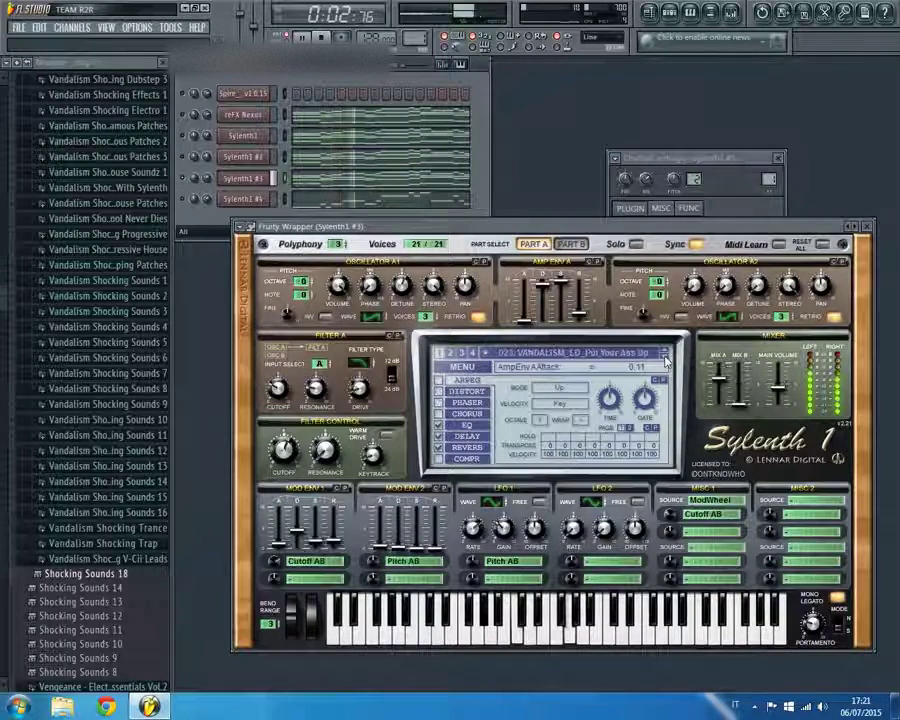
pyautogui.click(665, 359)
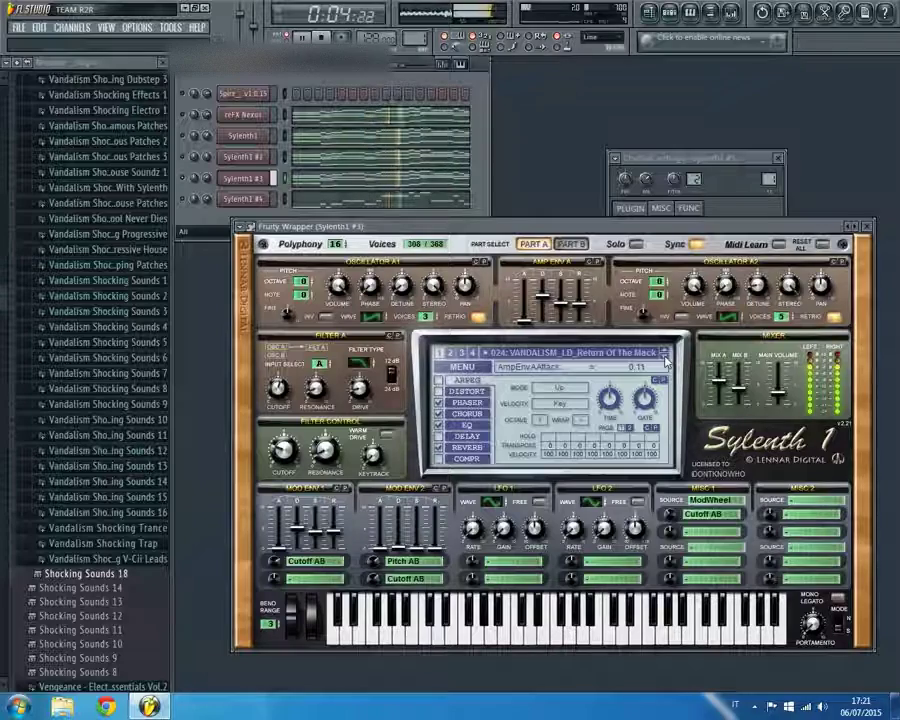
# Lower the Sylenth1 #3 channel volume slightly and close its synth window
pyautogui.moveTo(646, 180); pyautogui.dragTo(646, 186)
pyautogui.click(660, 209)
pyautogui.click(630, 209)
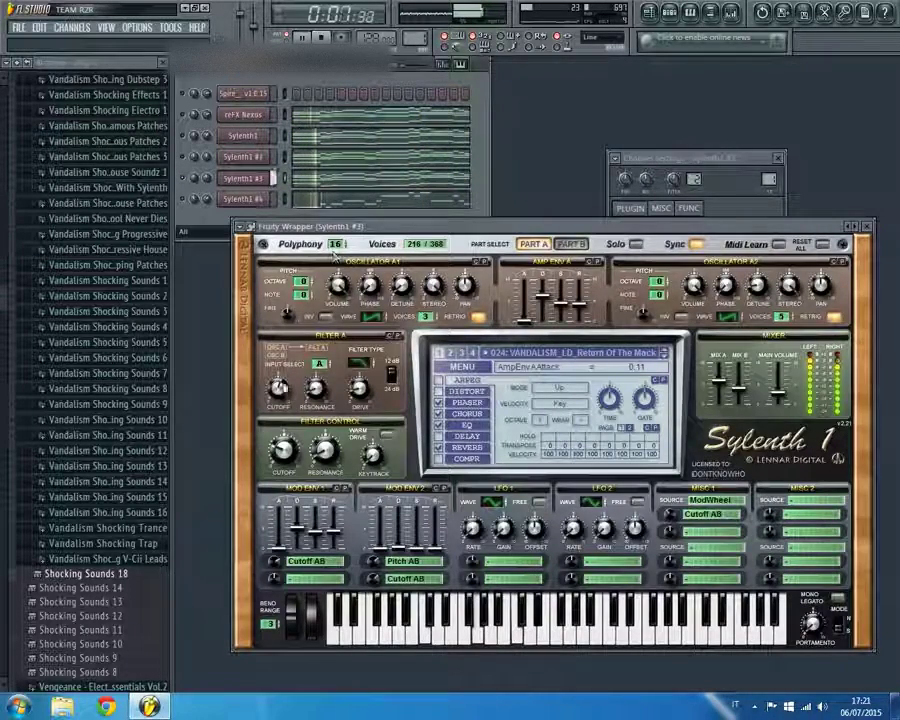
pyautogui.press('Escape')
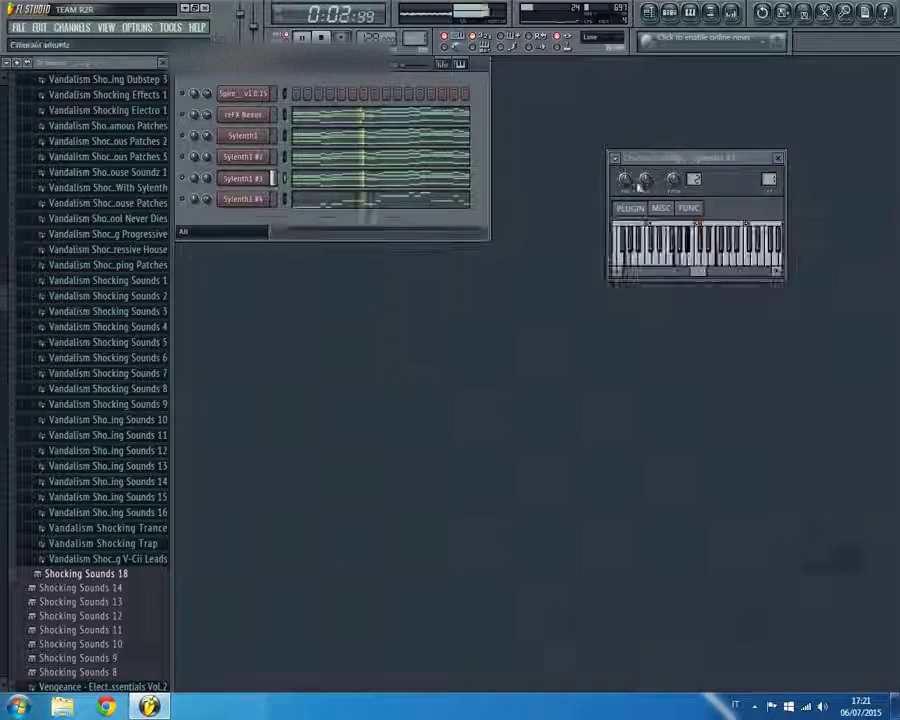
# Shorten all the Sylenth1 #3 notes in the piano roll to leave wider gaps between the chopped hits
pyautogui.click(303, 180)
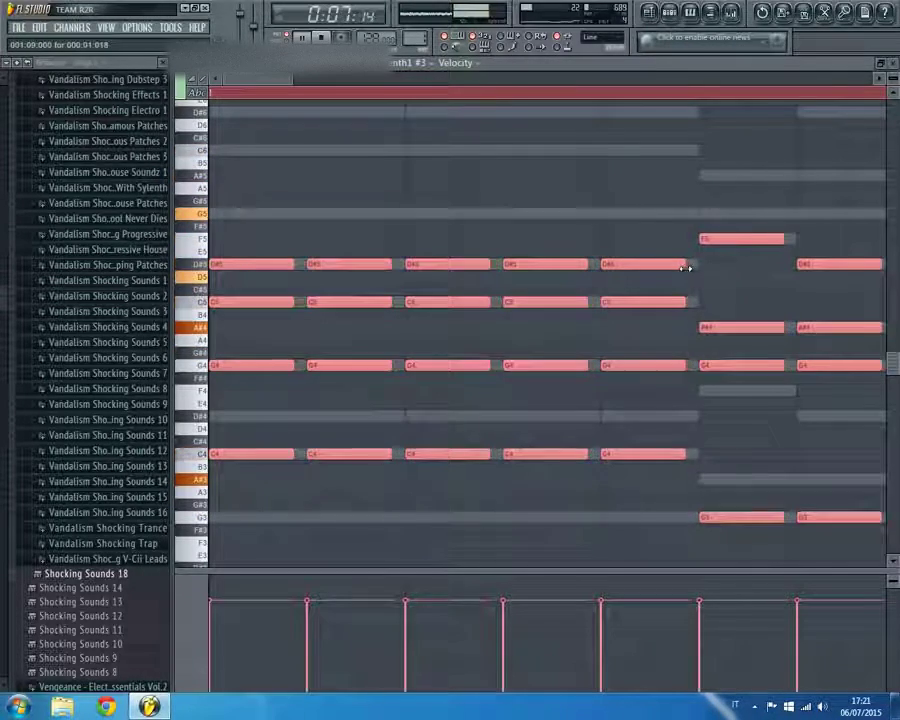
pyautogui.press('Escape')
pyautogui.click(380, 183)
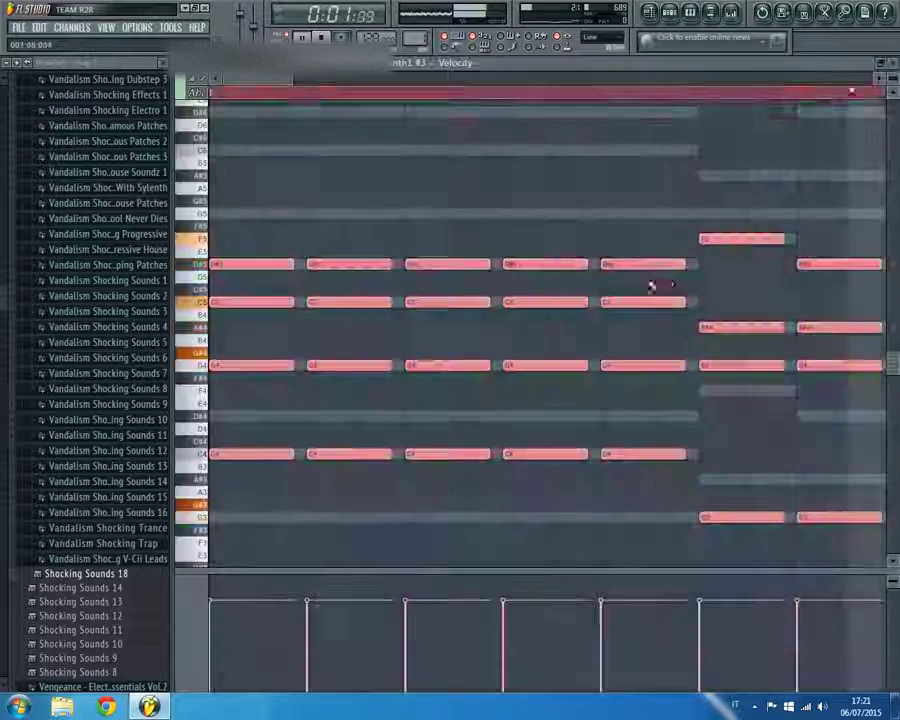
pyautogui.moveTo(687, 266); pyautogui.dragTo(668, 264)
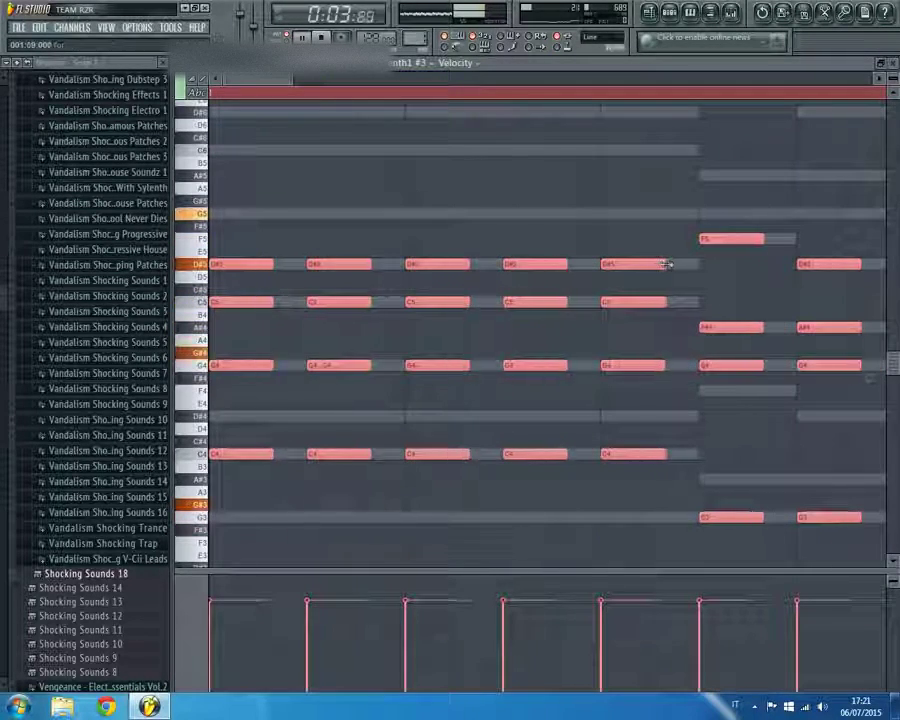
pyautogui.press('Escape')
# Route Sylenth1 #3 to mixer track 4 and insert Bitcrusher in the track's first effect slot
pyautogui.click(630, 192)
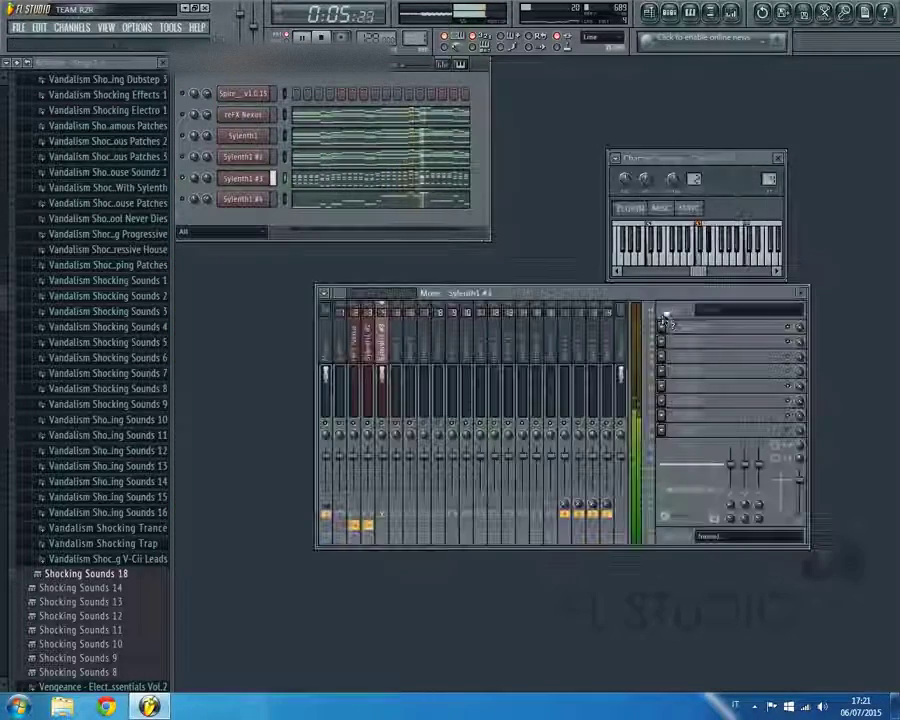
pyautogui.click(700, 326)
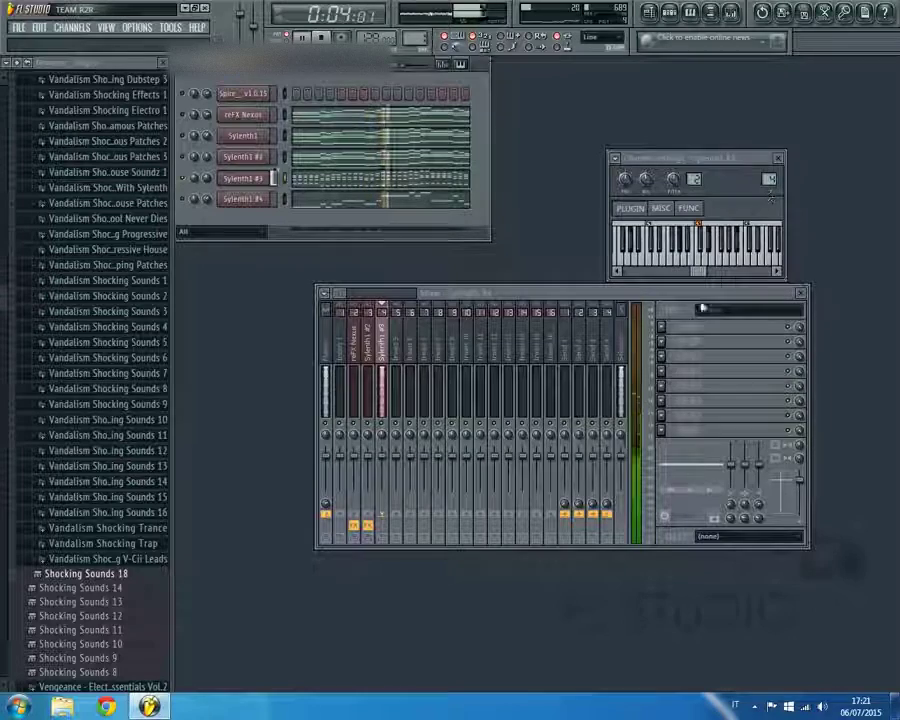
pyautogui.click(661, 327)
pyautogui.moveTo(680, 342)
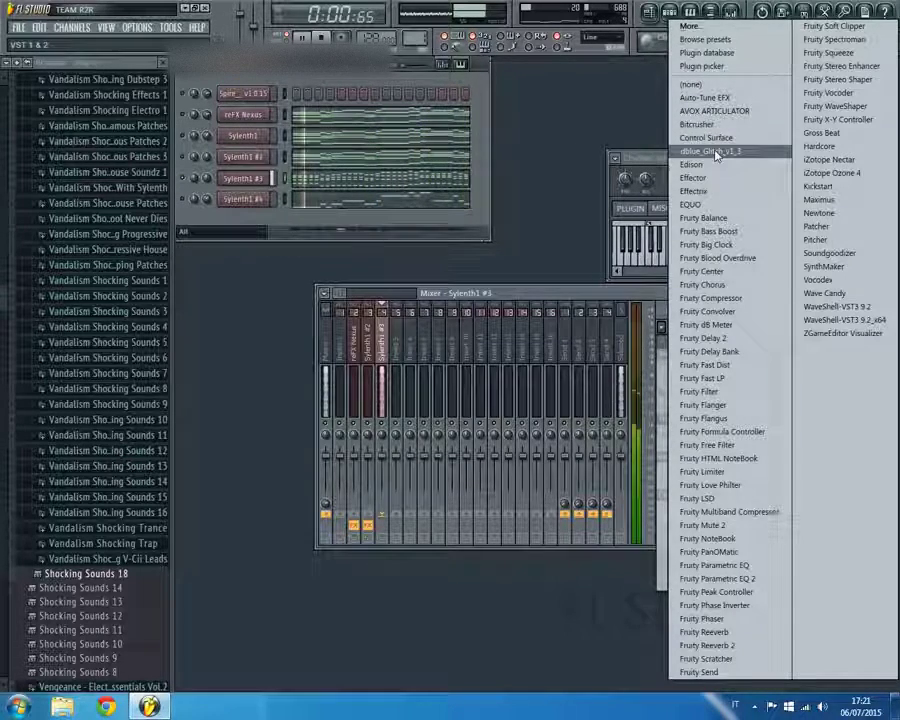
pyautogui.click(712, 124)
# Adjust the Bitcrusher drive, leave downsampling at 1x, and close the effect window
pyautogui.moveTo(209, 214)
pyautogui.mouseDown()
pyautogui.moveTo(250, 227)
pyautogui.moveTo(214, 228)
pyautogui.mouseUp()
pyautogui.moveTo(205, 277); pyautogui.dragTo(214, 291)
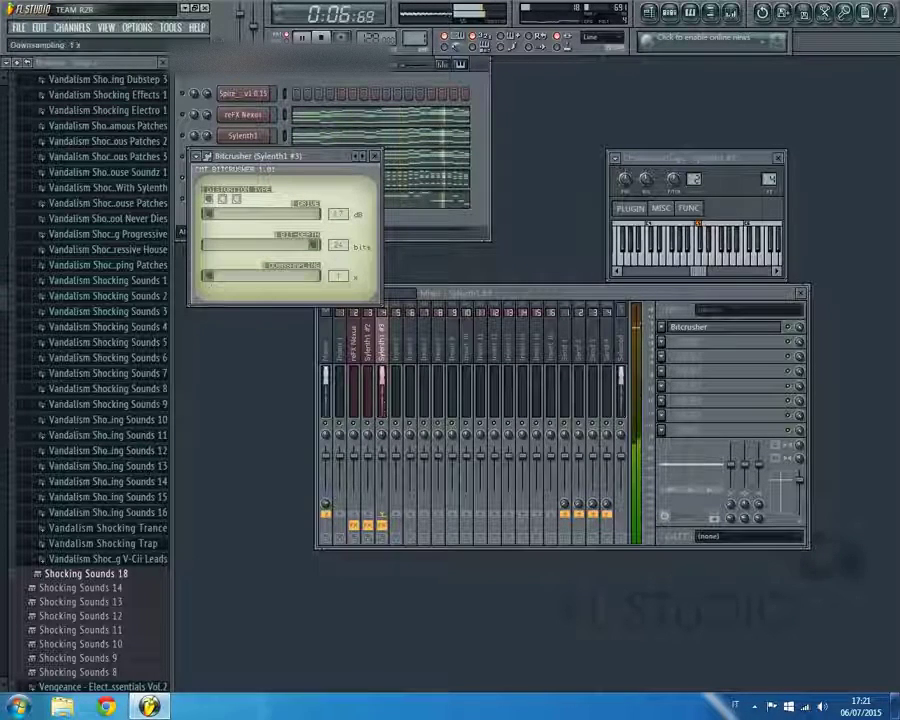
pyautogui.click(374, 156)
# Insert dblue_Glitch_v1_3 in the second effect slot and clear all the steps of its pattern
pyautogui.click(715, 341)
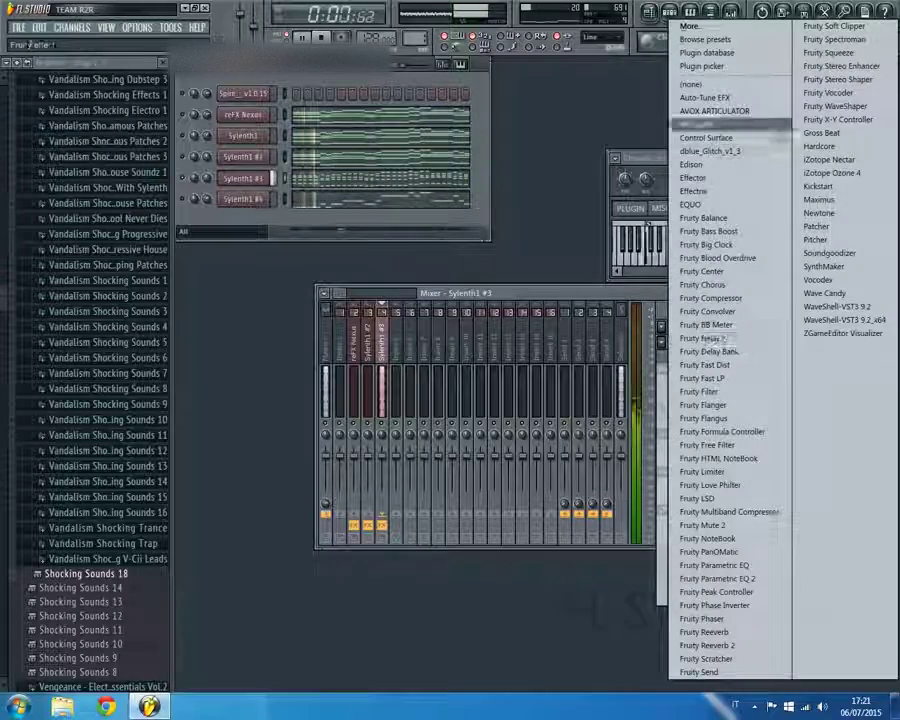
pyautogui.click(720, 150)
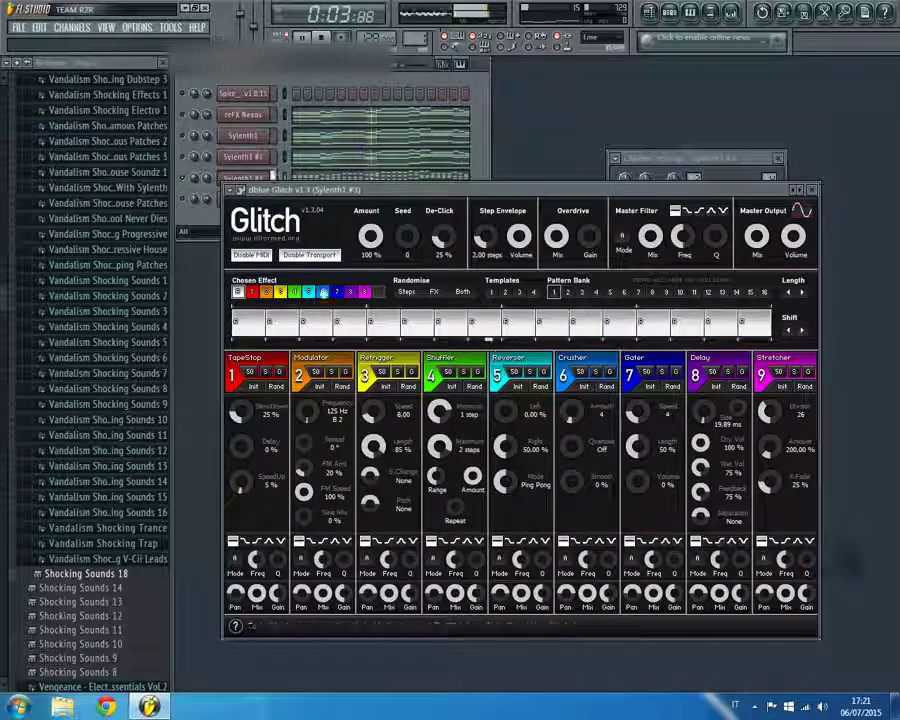
pyautogui.click(377, 293)
pyautogui.moveTo(378, 318)
pyautogui.mouseDown()
pyautogui.moveTo(299, 313)
pyautogui.moveTo(739, 326)
pyautogui.moveTo(243, 325)
pyautogui.moveTo(303, 322)
pyautogui.mouseUp()
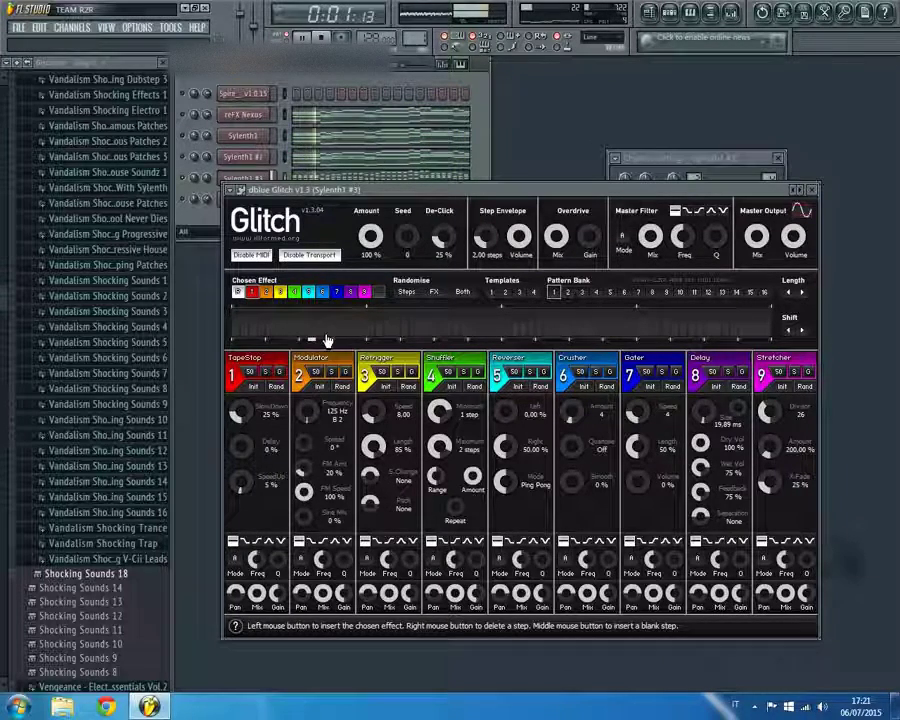
# Add TapeStop at two places in the Glitch pattern, set its SlowDown to about 12 %, and close the Glitch and channel settings windows
pyautogui.click(320, 335)
pyautogui.click(328, 335)
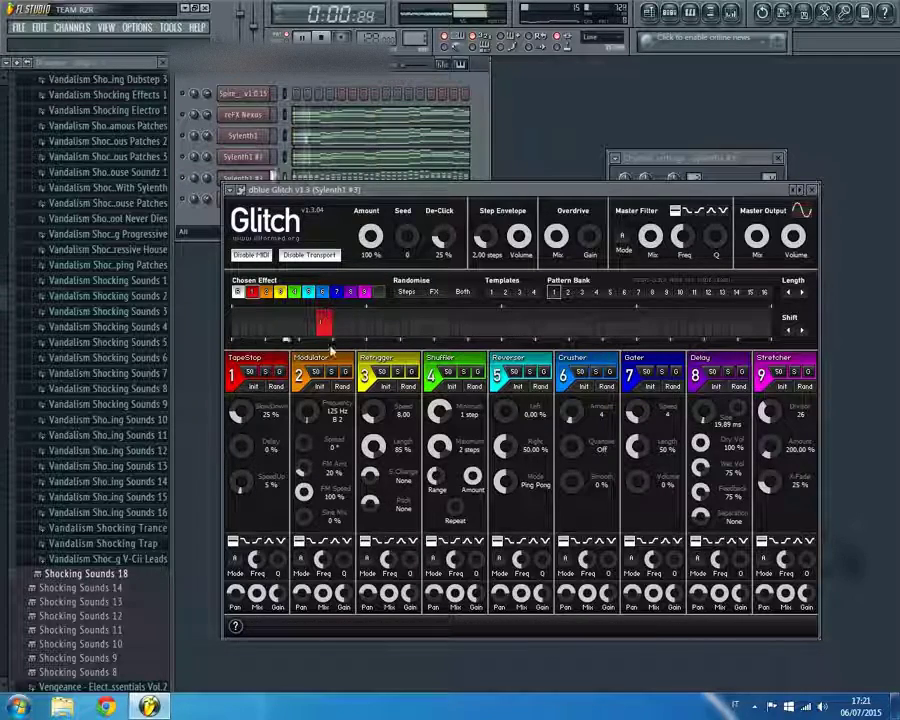
pyautogui.moveTo(242, 424); pyautogui.dragTo(242, 439)
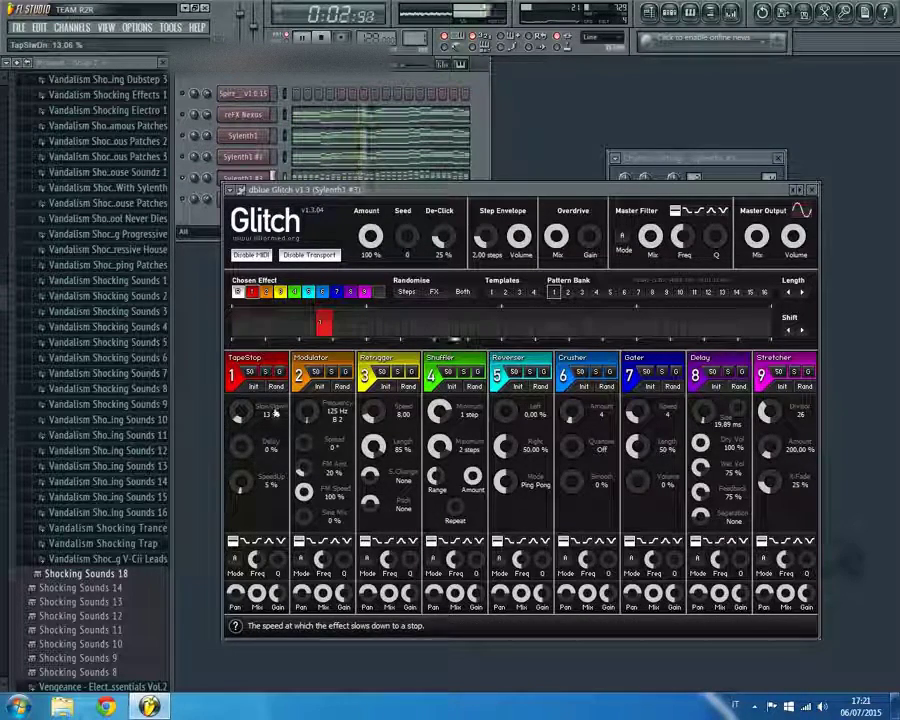
pyautogui.rightClick(585, 337)
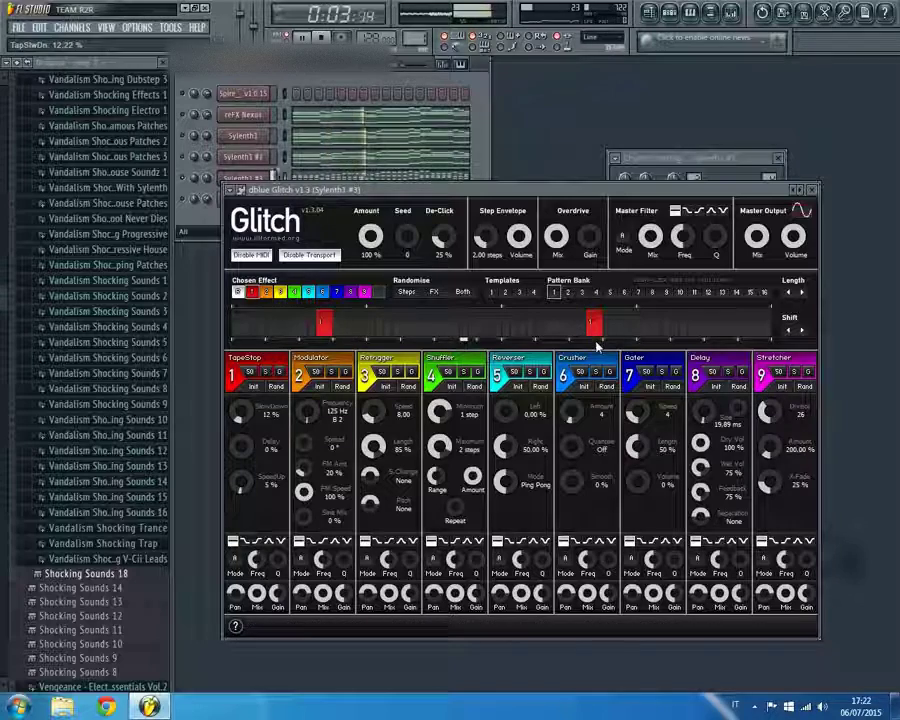
pyautogui.click(726, 153)
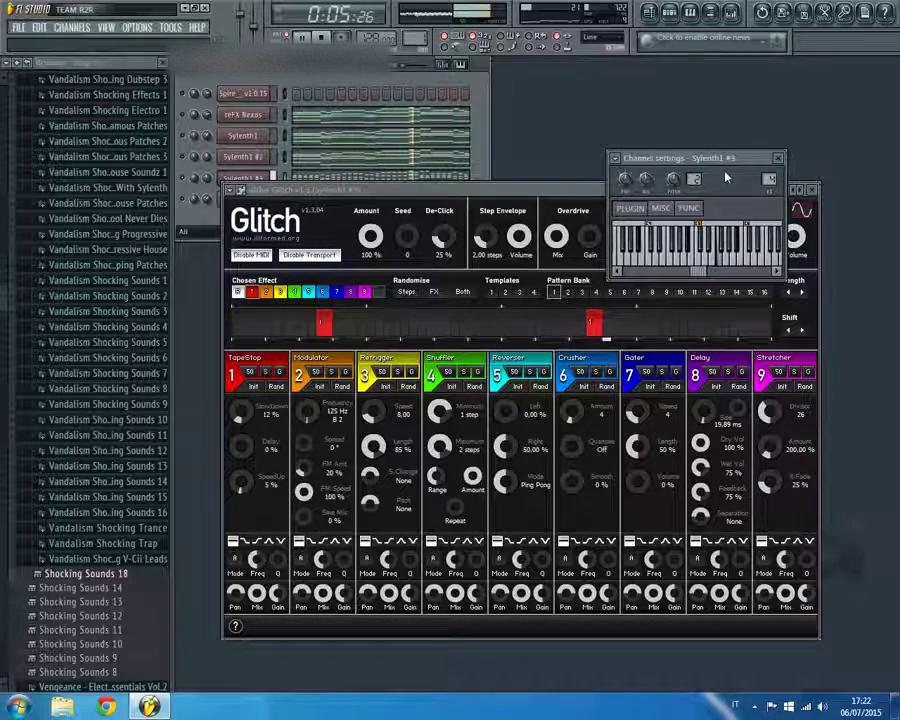
pyautogui.press('Escape')
pyautogui.click(812, 190)
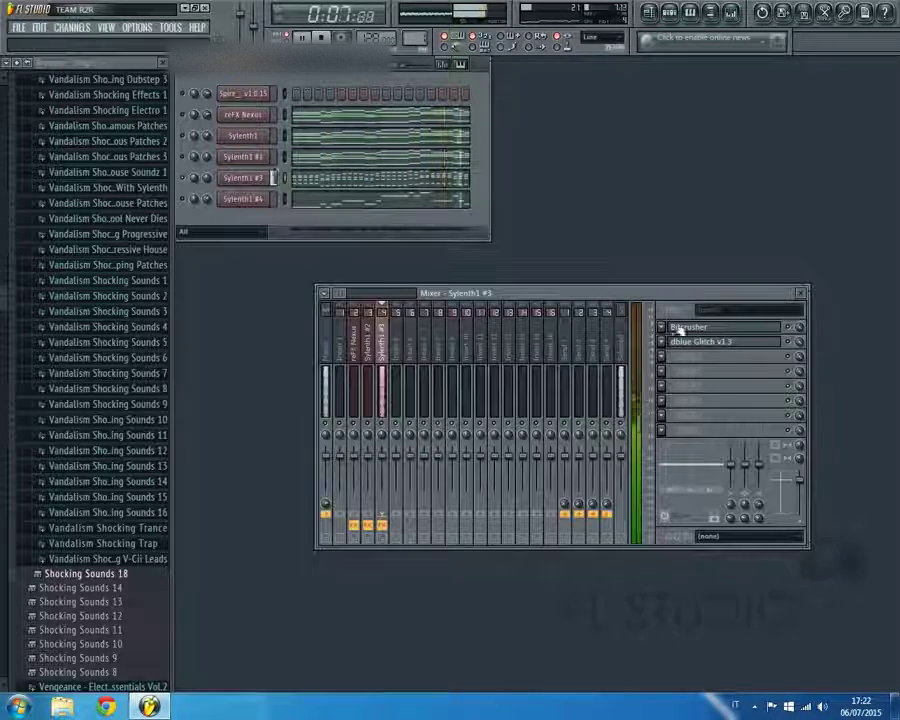
# Set the Glitch TapeStop SpeedUp to 0 % and SlowDown to about 13 %, and close the effect and mixer windows
pyautogui.click(703, 342)
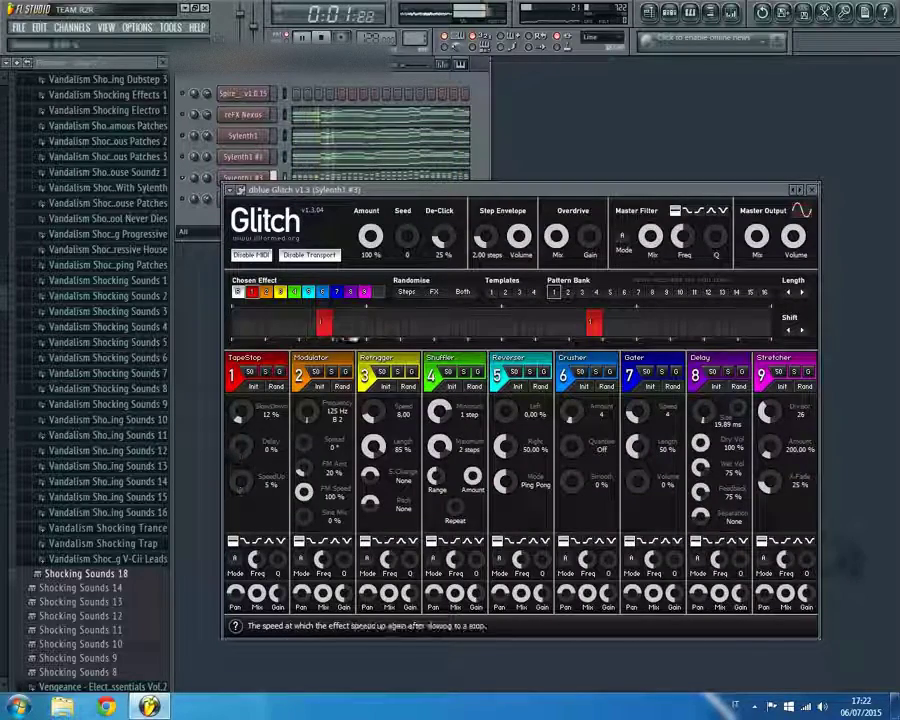
pyautogui.moveTo(247, 419); pyautogui.dragTo(248, 416)
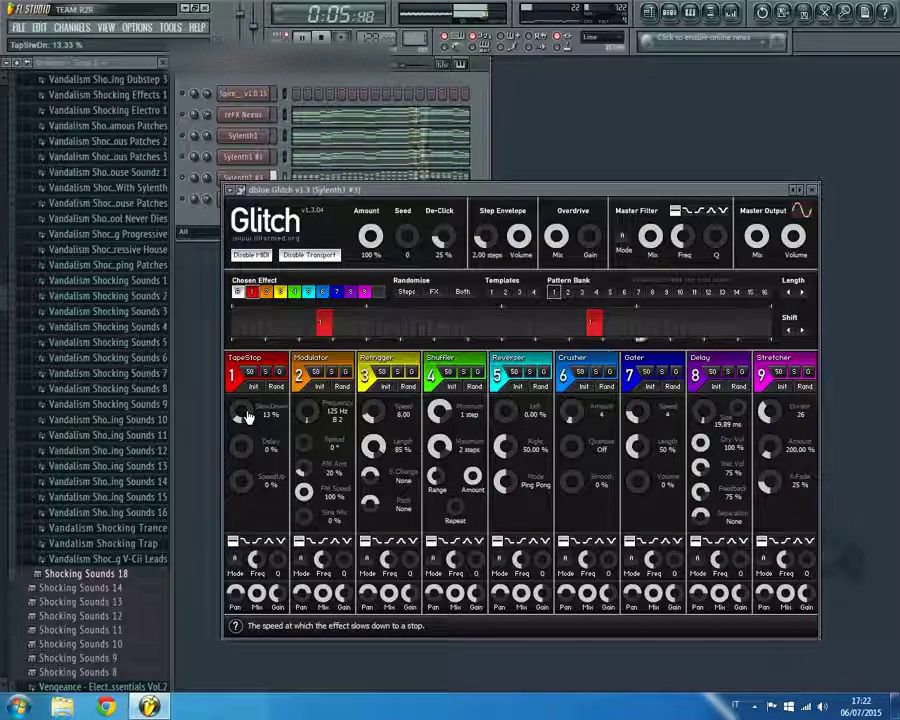
pyautogui.press('Escape')
pyautogui.press('Escape')
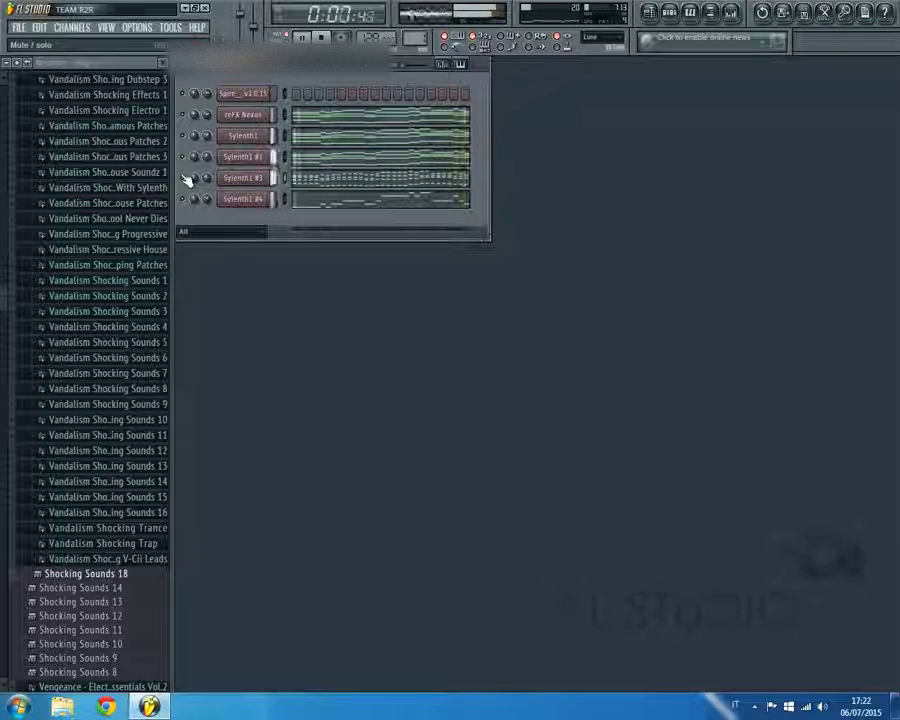
# Clone the Sylenth1 #4 channel and check the original's melody notes in the piano roll
pyautogui.rightClick(243, 202)
pyautogui.click(194, 202)
pyautogui.rightClick(266, 199)
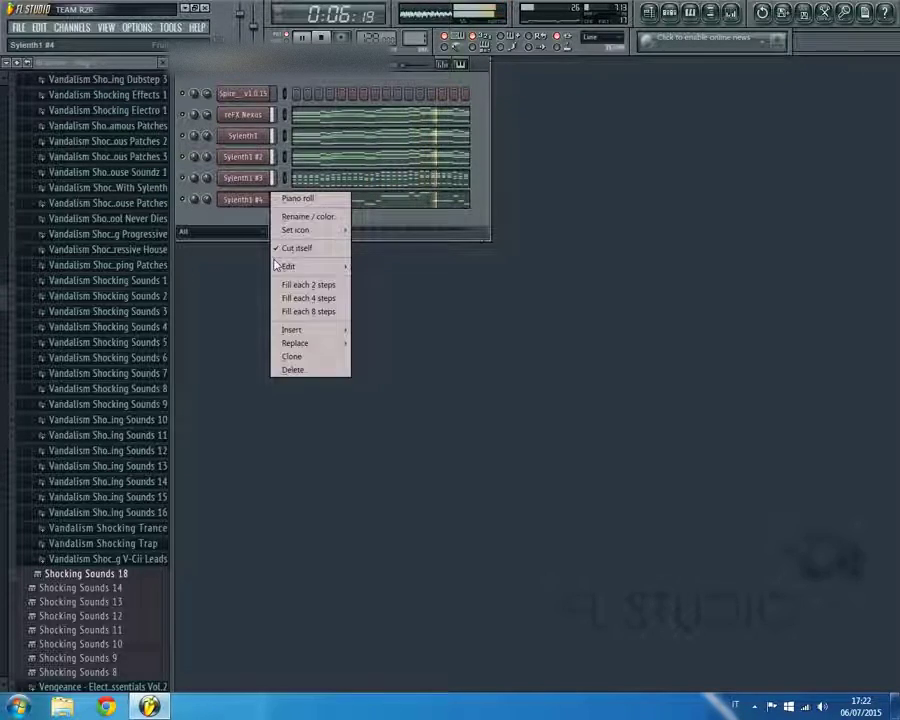
pyautogui.click(297, 369)
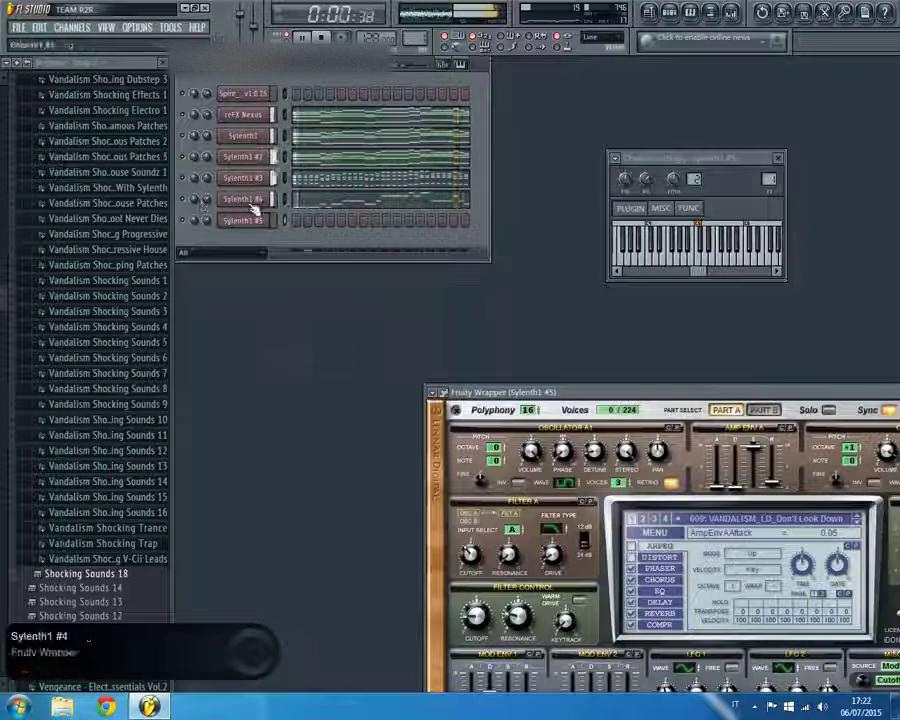
pyautogui.click(401, 201)
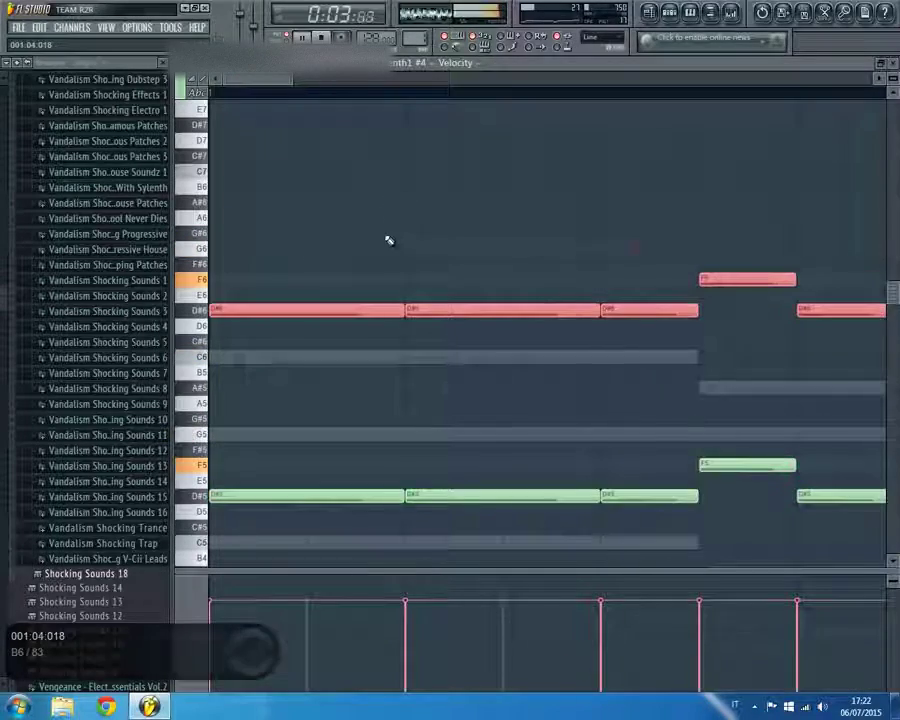
pyautogui.scroll(-4, 387, 246)
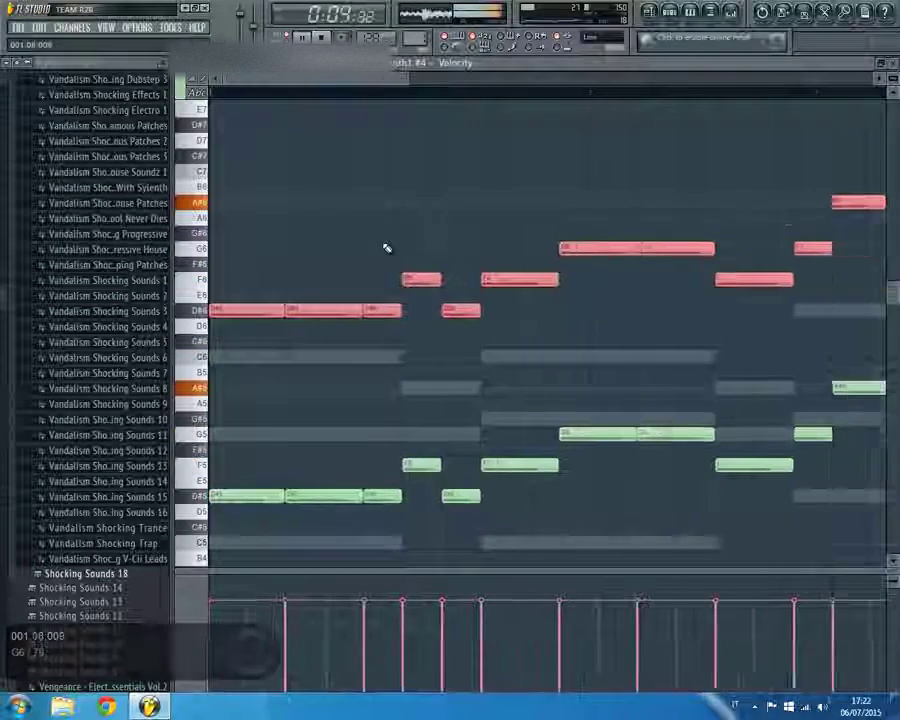
pyautogui.press('F7')
pyautogui.click(778, 158)
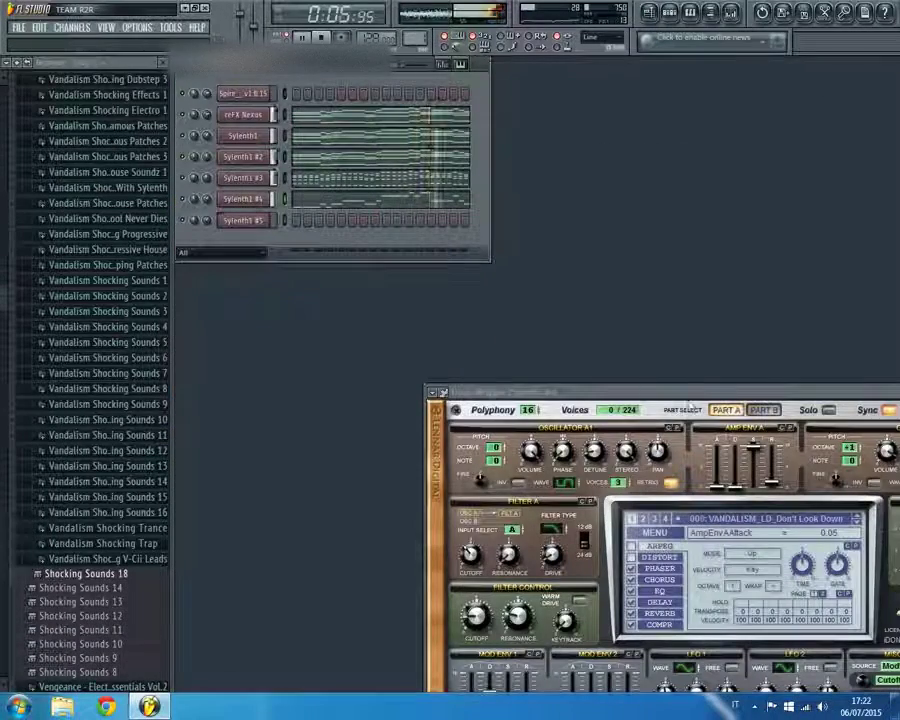
# Load the bass preset VANDALISM_BS_Acting Like A Fool in Sylenth1 #5 and close its plugin window
pyautogui.click(242, 222)
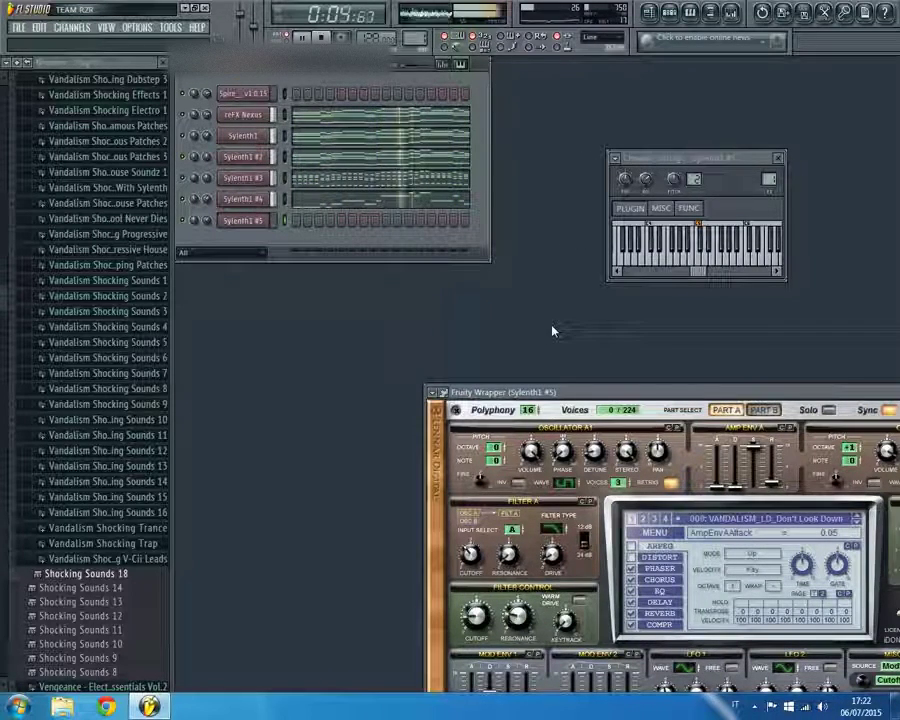
pyautogui.moveTo(555, 392); pyautogui.dragTo(374, 103)
pyautogui.click(550, 226)
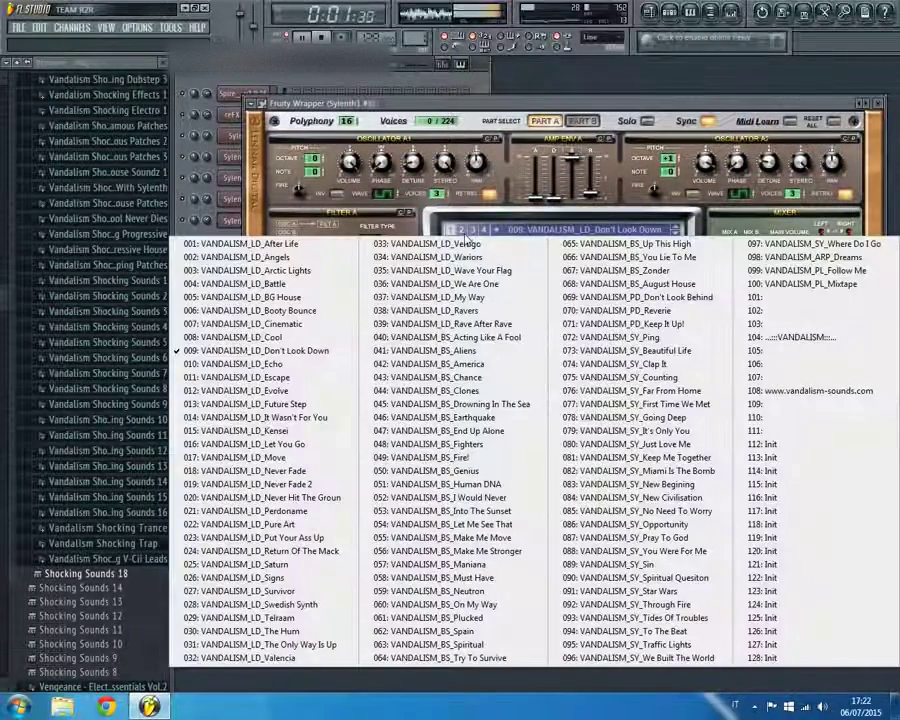
pyautogui.click(468, 337)
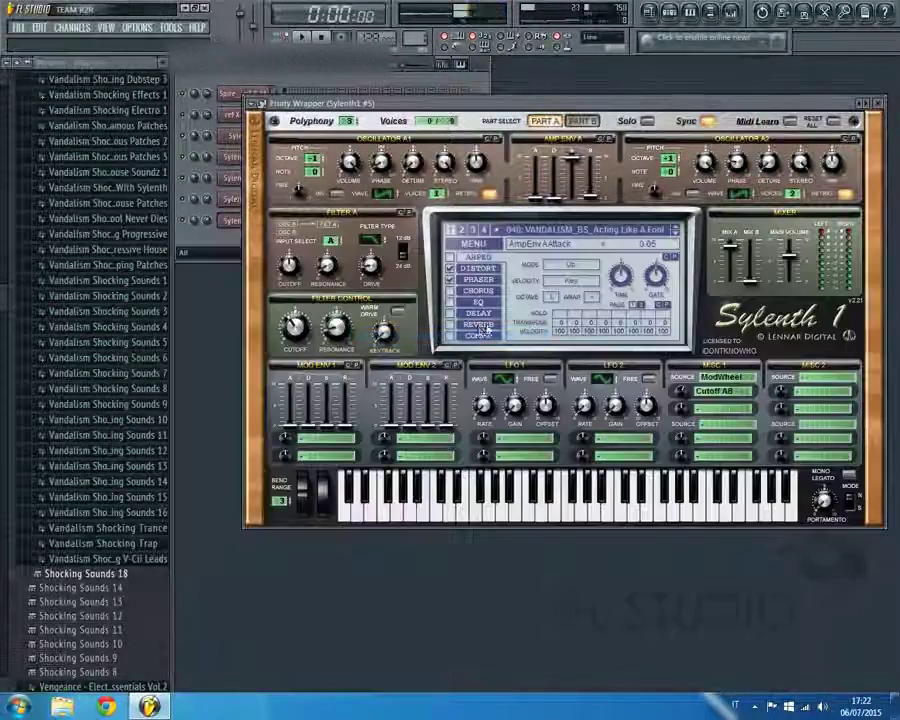
pyautogui.click(238, 179)
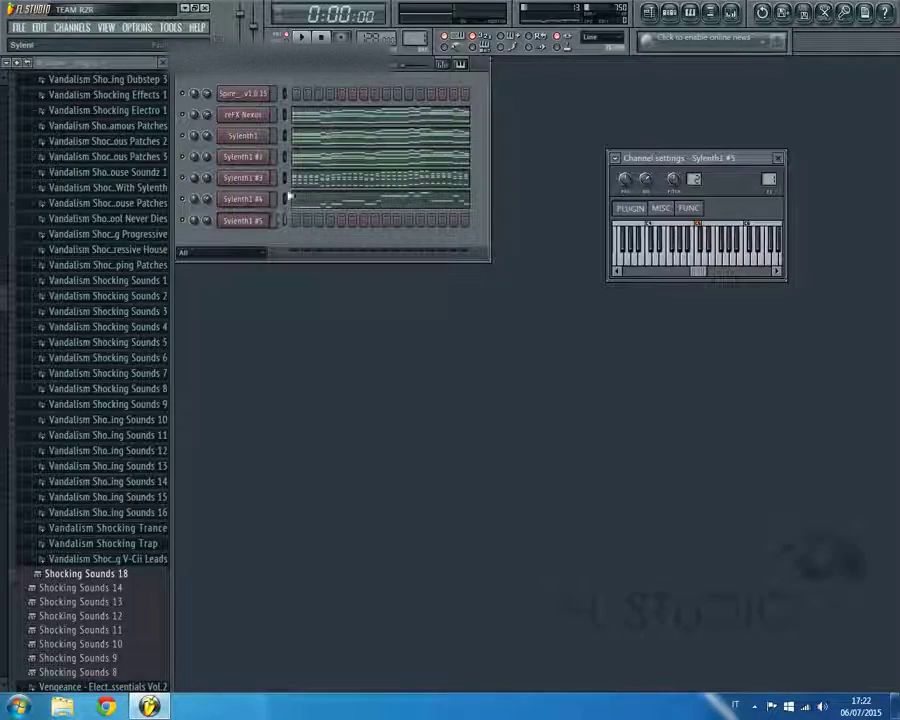
# Copy the lowest line of notes from the reFX Nexus pattern and paste it into Sylenth1 #5
pyautogui.click(307, 119)
pyautogui.scroll(-6, 235, 438)
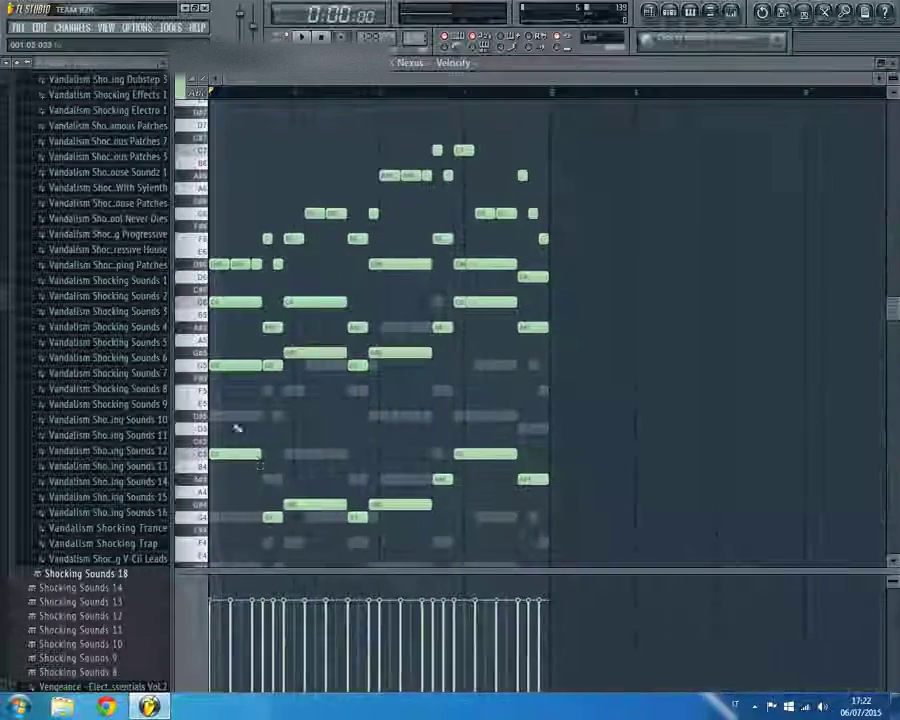
pyautogui.moveTo(235, 427); pyautogui.dragTo(668, 547)
pyautogui.press('Escape')
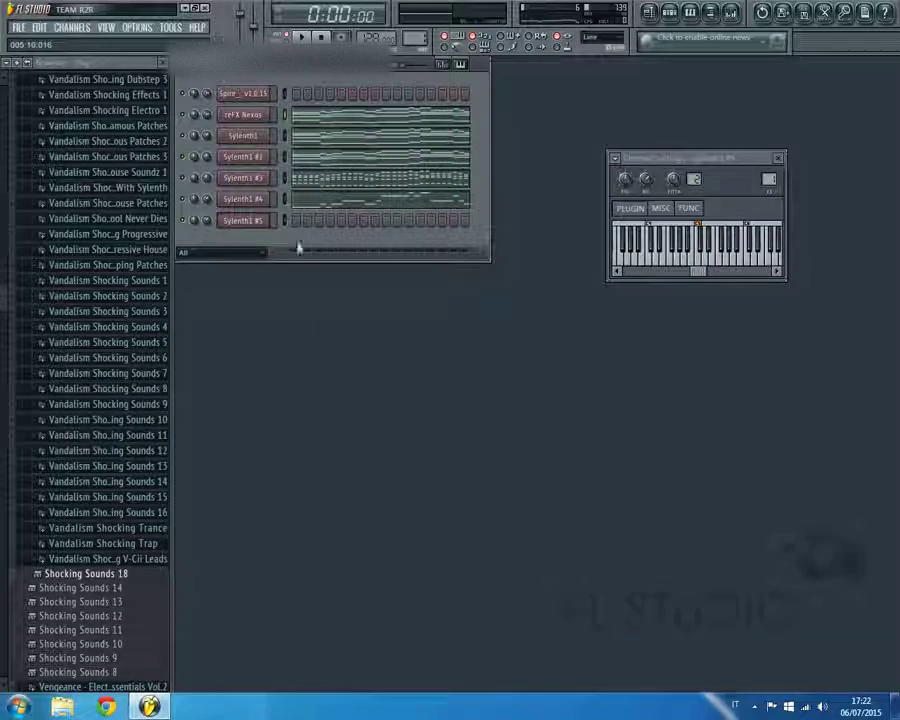
pyautogui.rightClick(246, 225)
pyautogui.click(302, 221)
pyautogui.hotkey('ctrl', 'v')
pyautogui.scroll(-3, 304, 328)
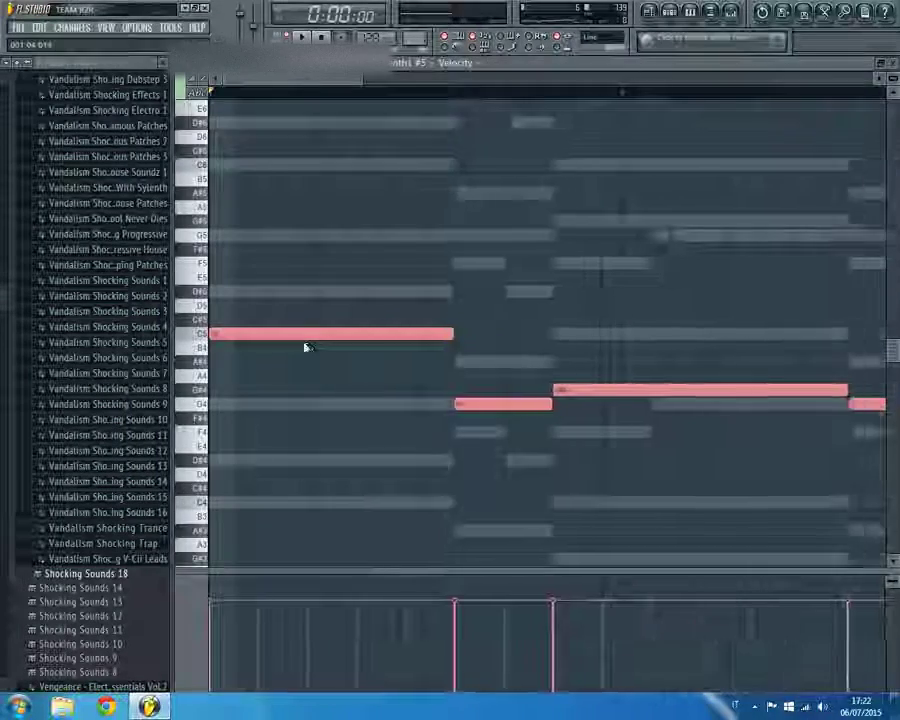
pyautogui.press('Escape')
pyautogui.press('F7')
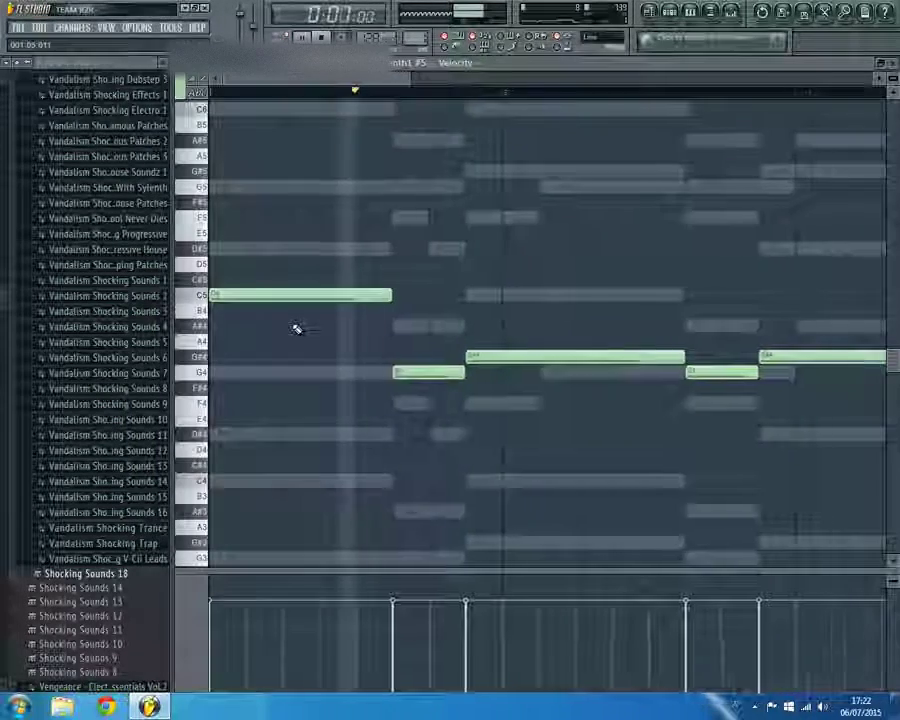
pyautogui.press('F7')
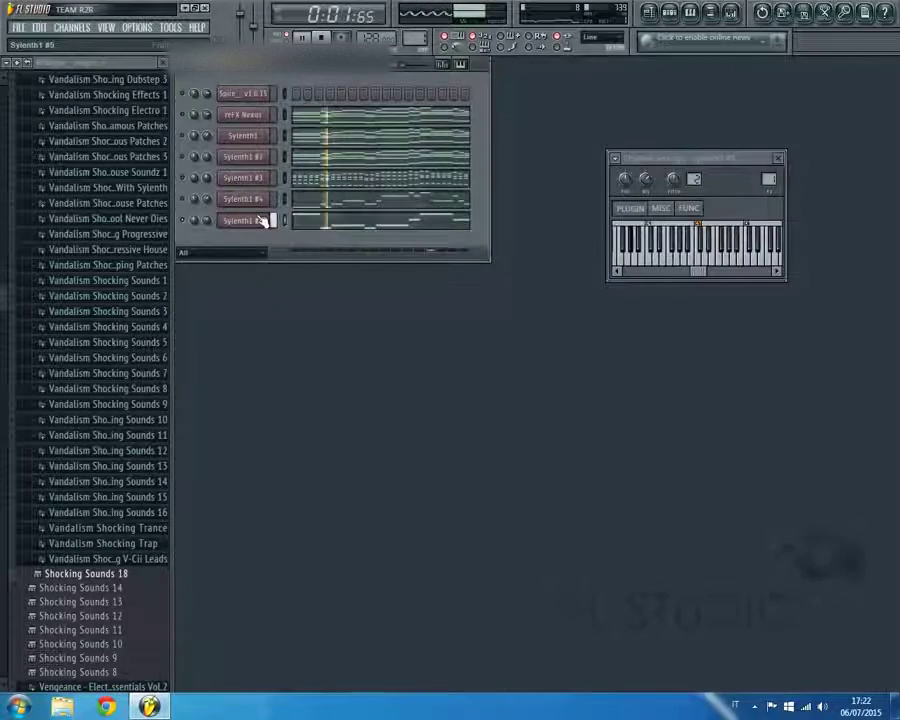
# Clone Sylenth1 #5 and audition bass presets in the copy, settling on VANDALISM_BS_America
pyautogui.rightClick(265, 220)
pyautogui.click(291, 377)
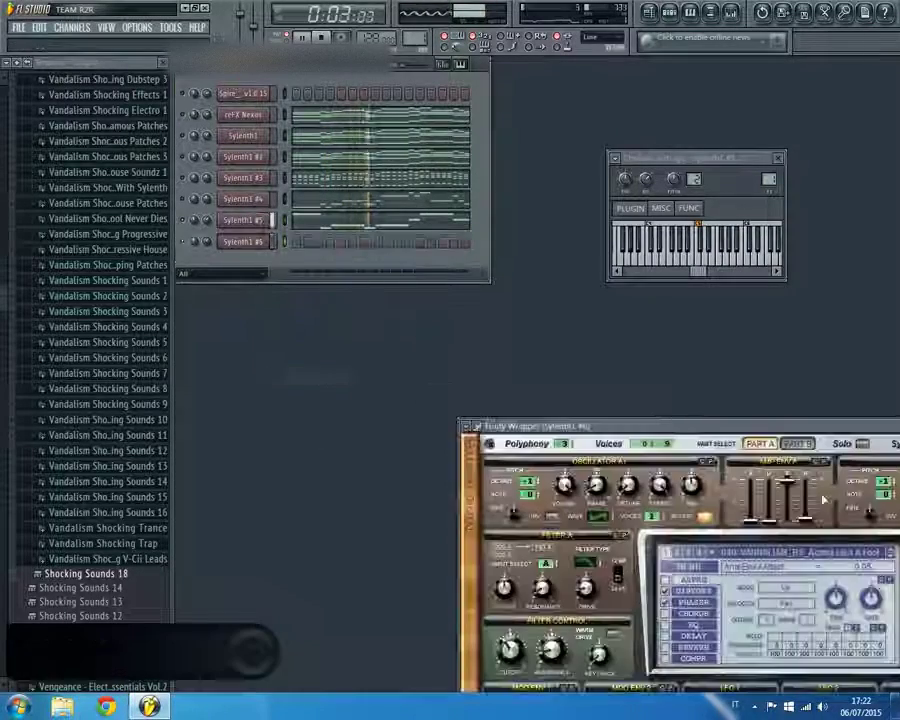
pyautogui.moveTo(775, 427); pyautogui.dragTo(605, 291)
pyautogui.press('space')
pyautogui.click(717, 421)
pyautogui.click(717, 421)
pyautogui.press('c')
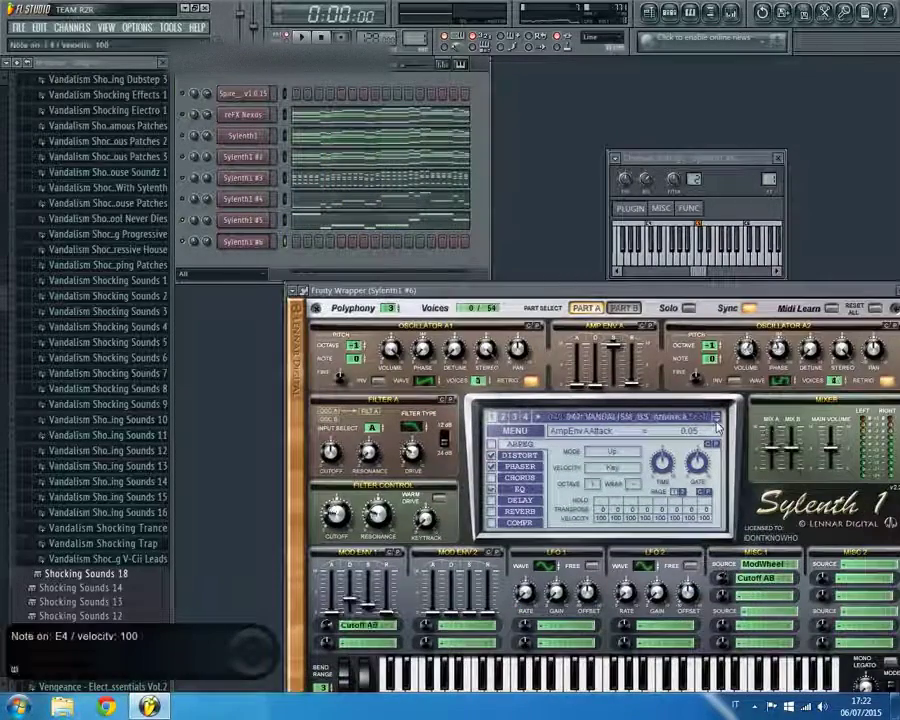
pyautogui.click(717, 421)
pyautogui.press('c')
pyautogui.click(717, 414)
pyautogui.press('c')
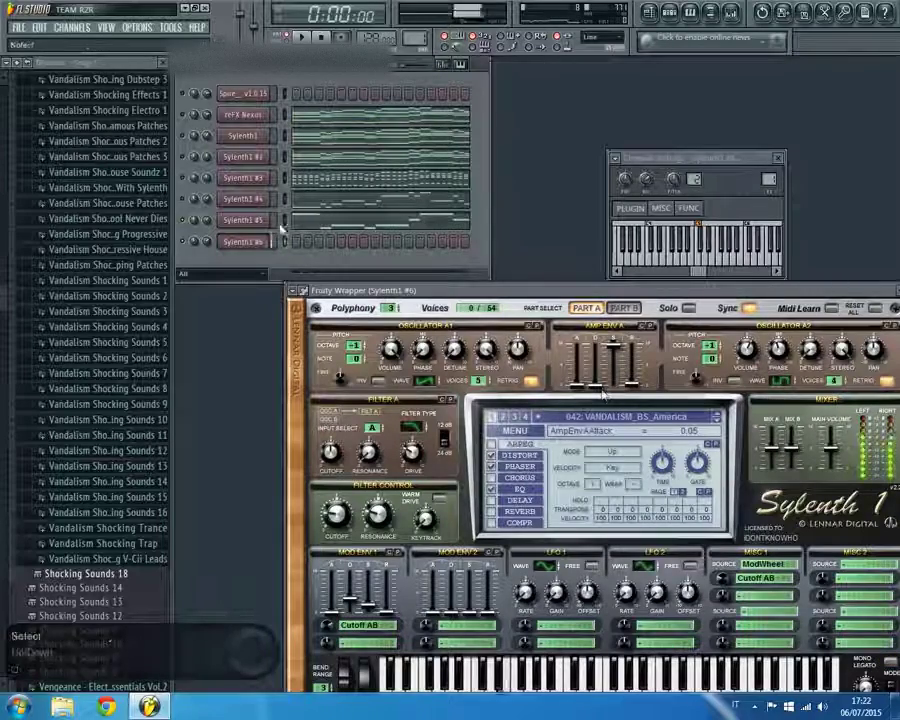
# Copy the bass line from Sylenth1 #5 into Sylenth1 #6 and play the pattern
pyautogui.click(284, 221)
pyautogui.click(283, 241)
pyautogui.hotkey('ctrl', 'v')
pyautogui.press('space')
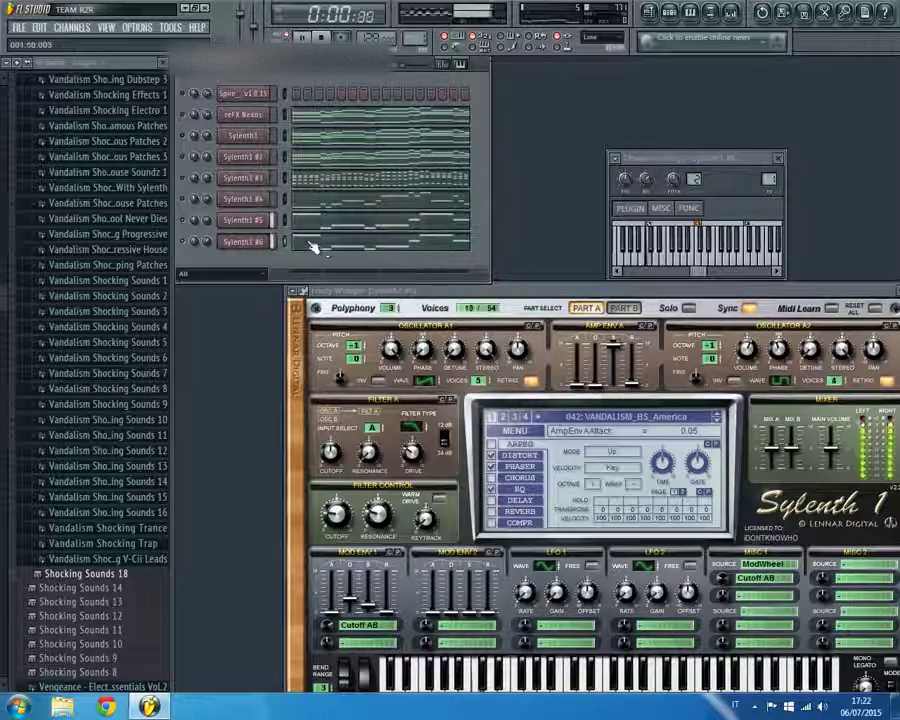
# Chop the long bass notes of Sylenth1 #6 into repeated notes and shorten them to leave small gaps
pyautogui.click(312, 246)
pyautogui.click(182, 78)
pyautogui.moveTo(215, 103)
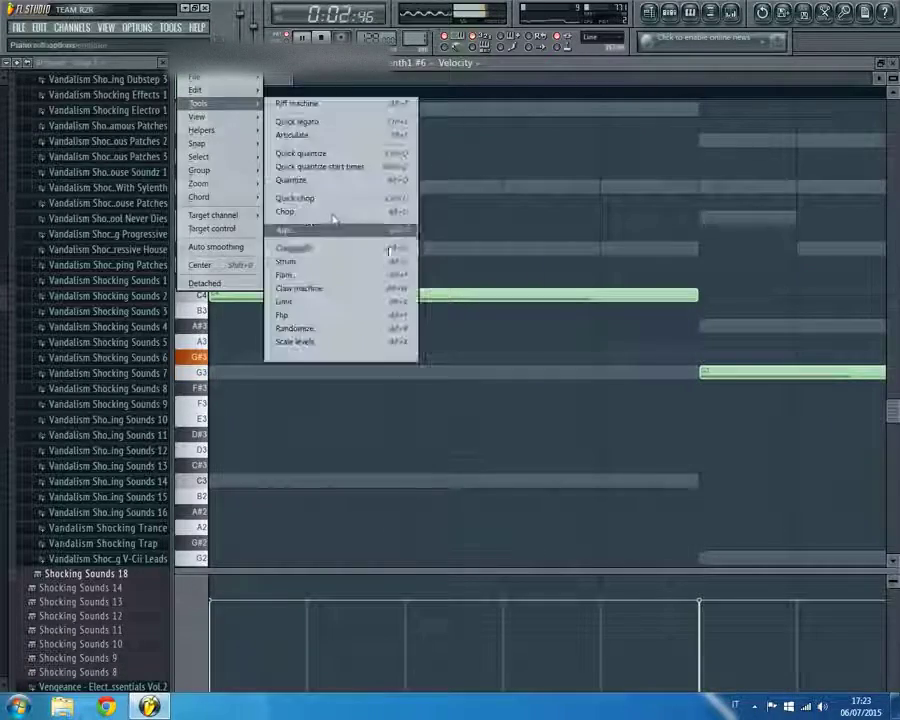
pyautogui.click(328, 218)
pyautogui.click(506, 417)
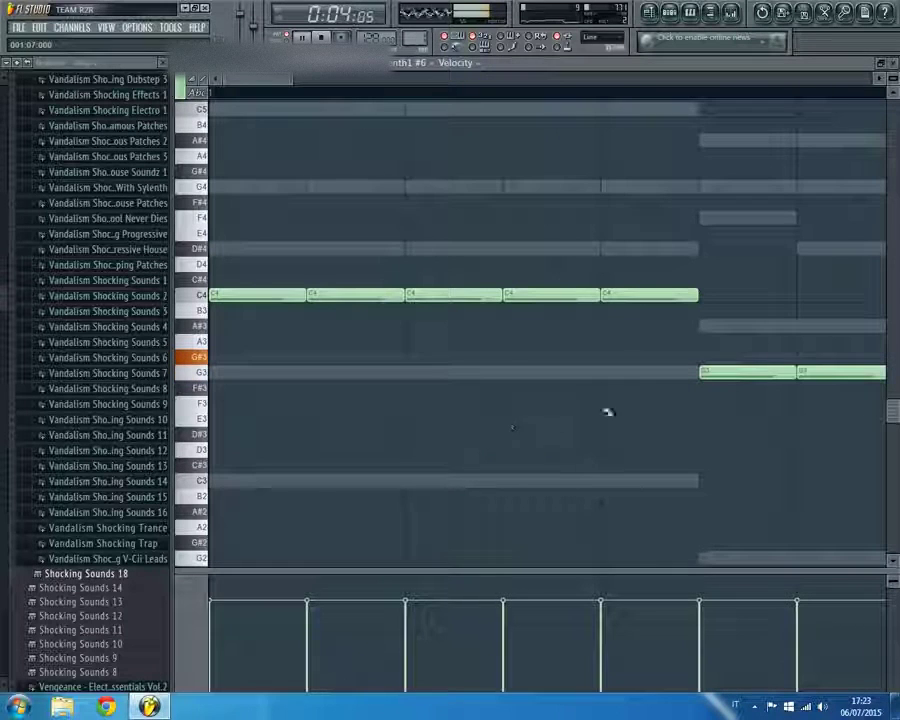
pyautogui.click(182, 78)
pyautogui.moveTo(203, 104)
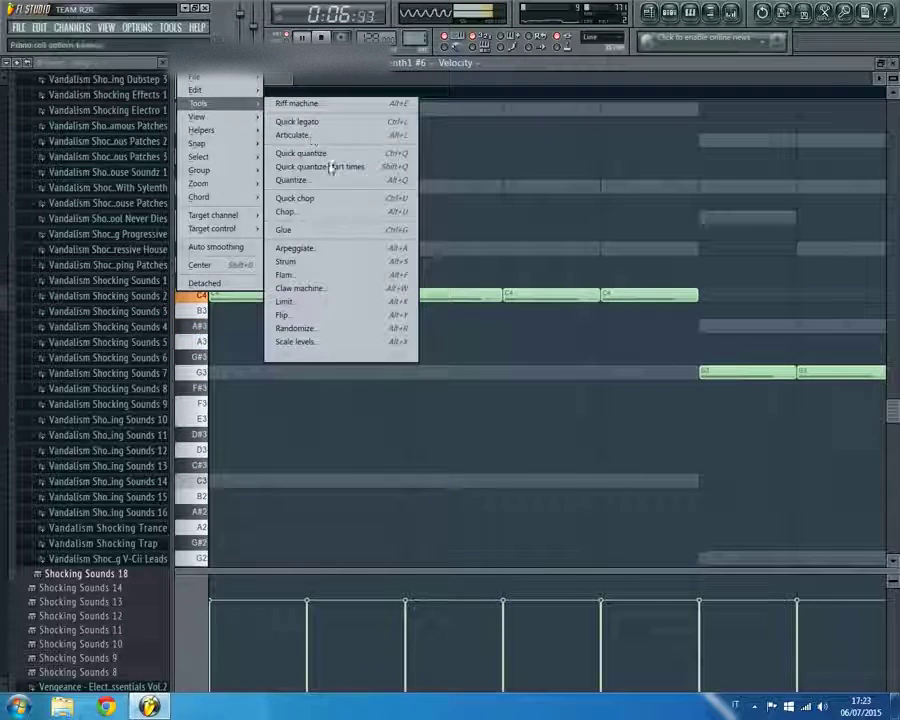
pyautogui.click(345, 213)
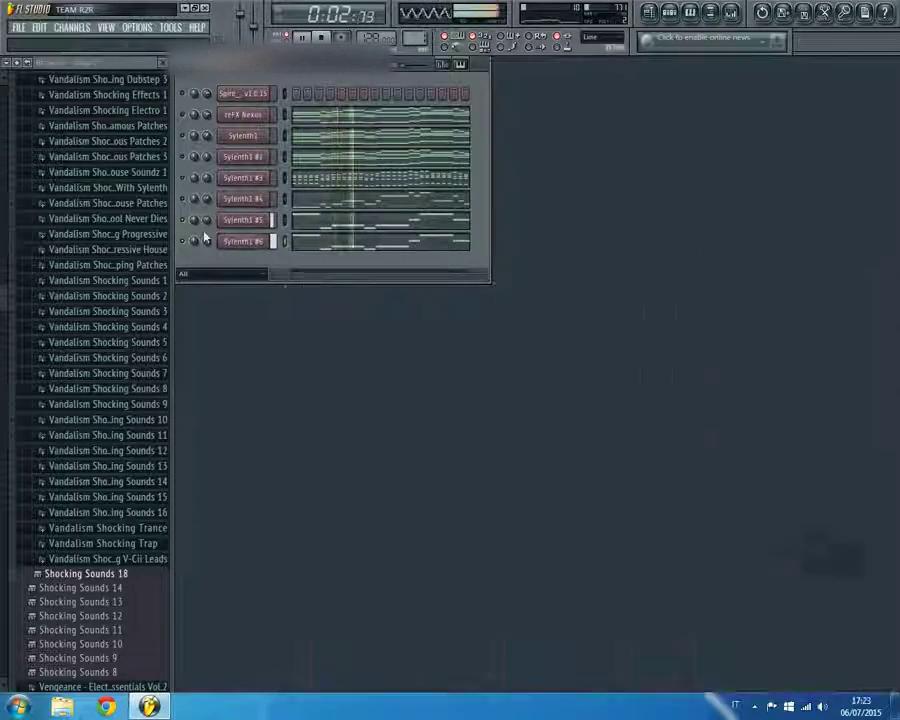
pyautogui.click(300, 247)
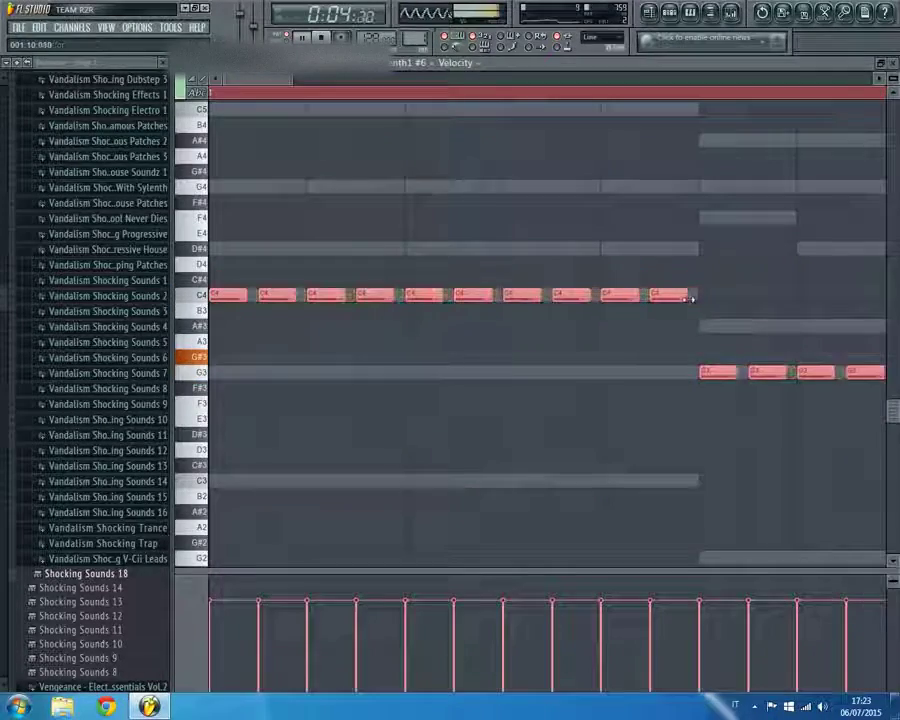
pyautogui.press('F7')
# Clone Sylenth1 #6 and load the preset VANDALISM_BS_Clones in the new channel
pyautogui.rightClick(255, 241)
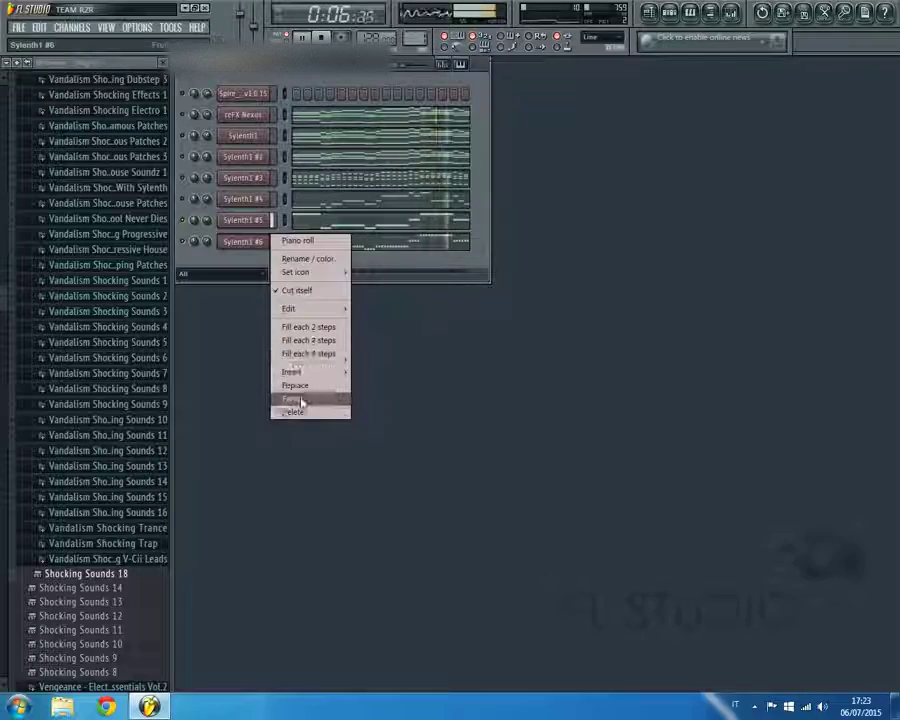
pyautogui.click(300, 400)
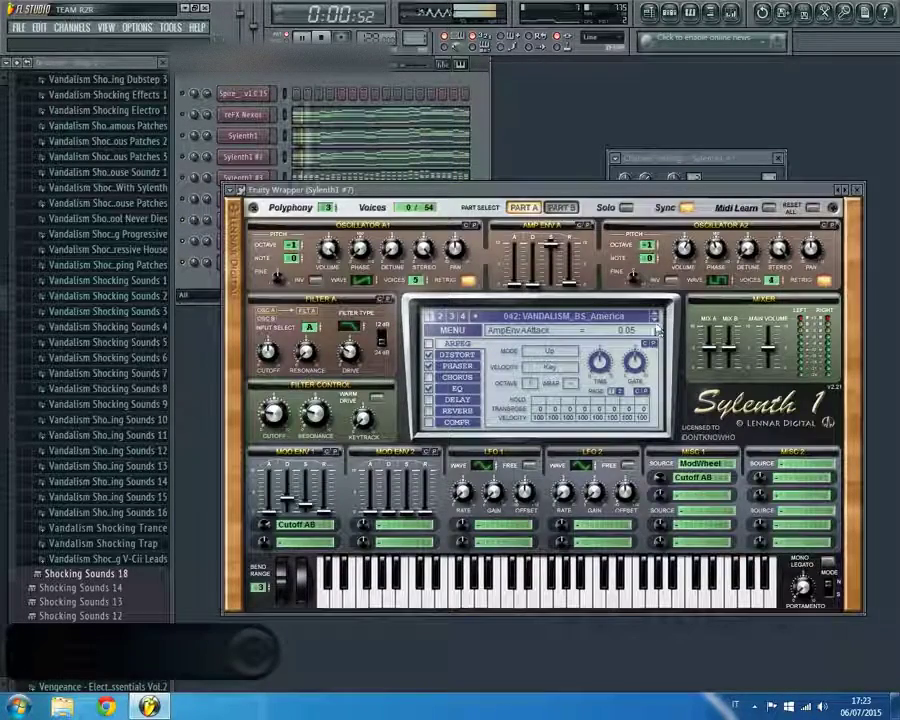
pyautogui.click(655, 321)
pyautogui.click(655, 321)
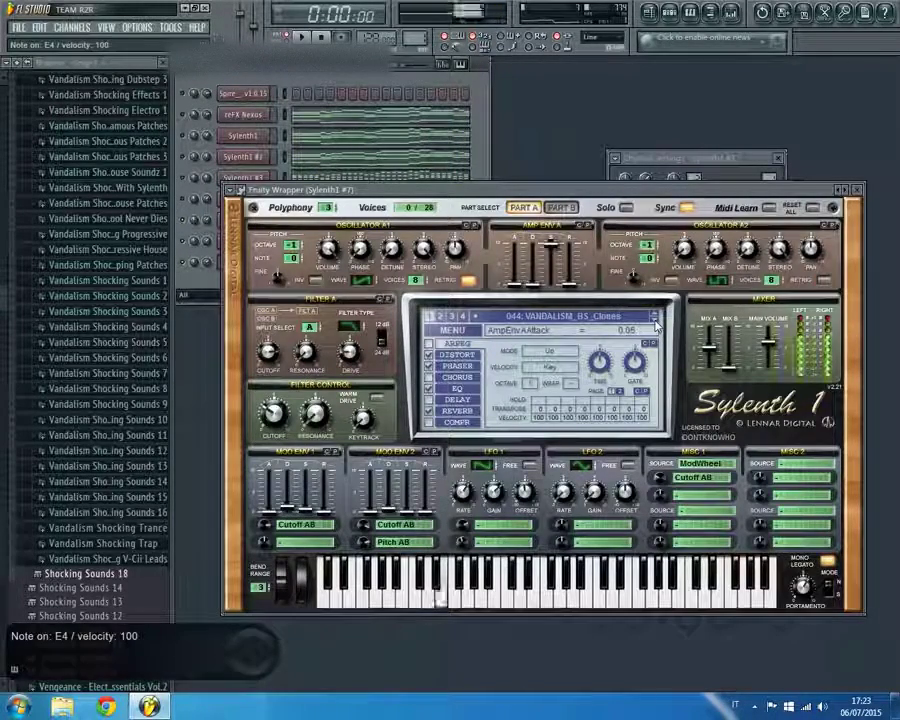
pyautogui.press('Escape')
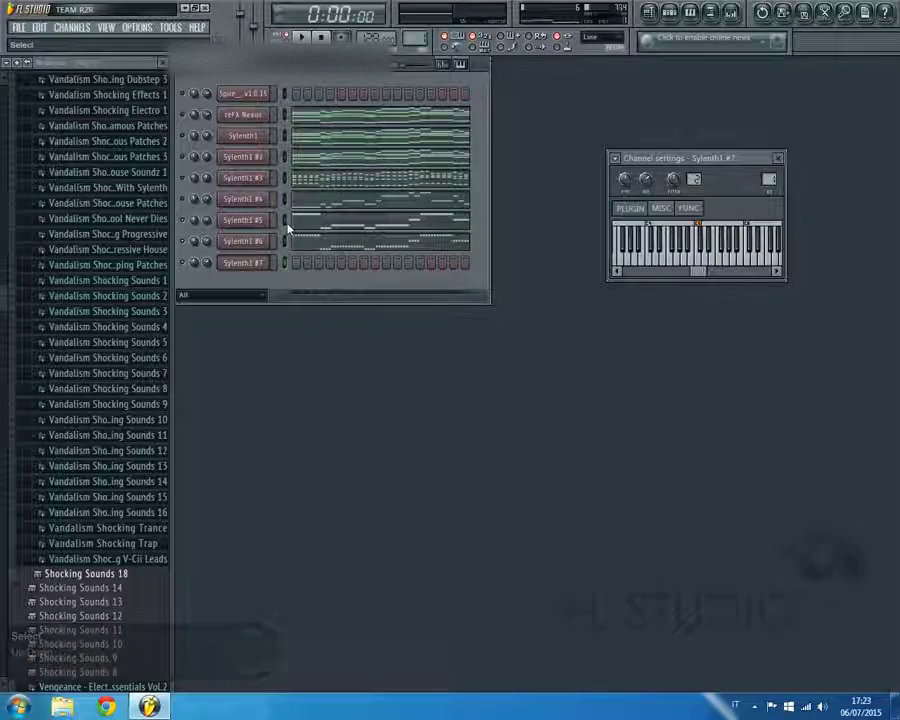
# Give Sylenth1 #7 the sustained bass line of Sylenth1 #5 and check its notes during playback
pyautogui.press('space')
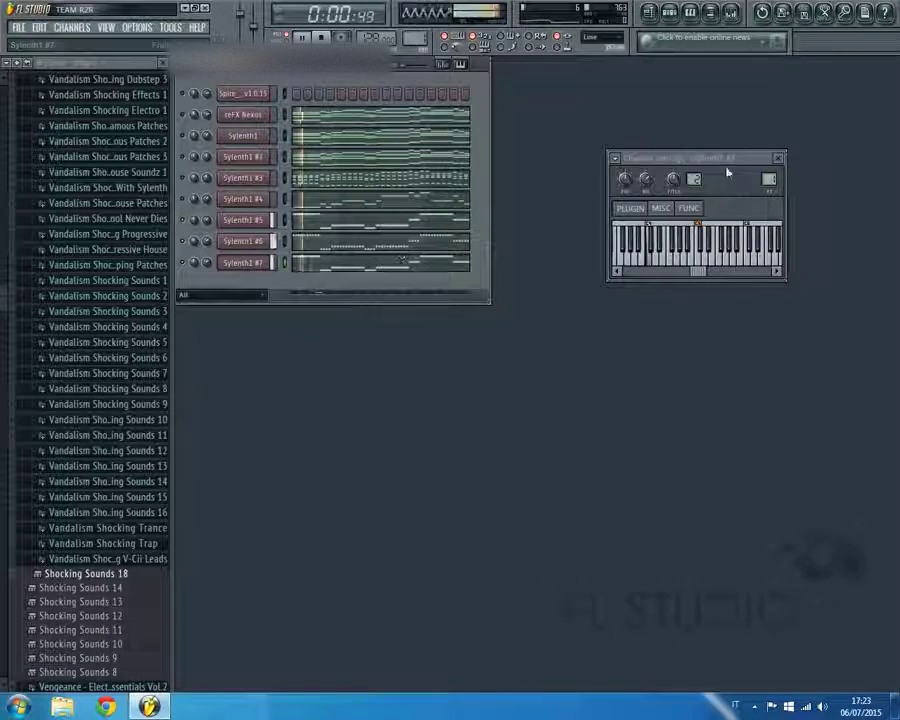
pyautogui.press('Escape')
pyautogui.press('F7')
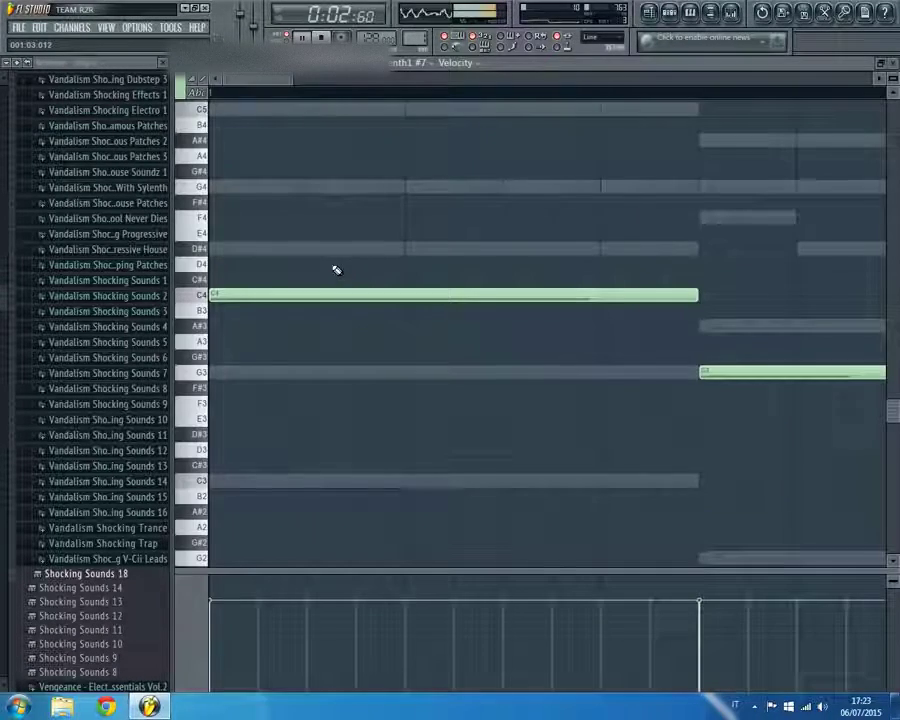
pyautogui.press('F7')
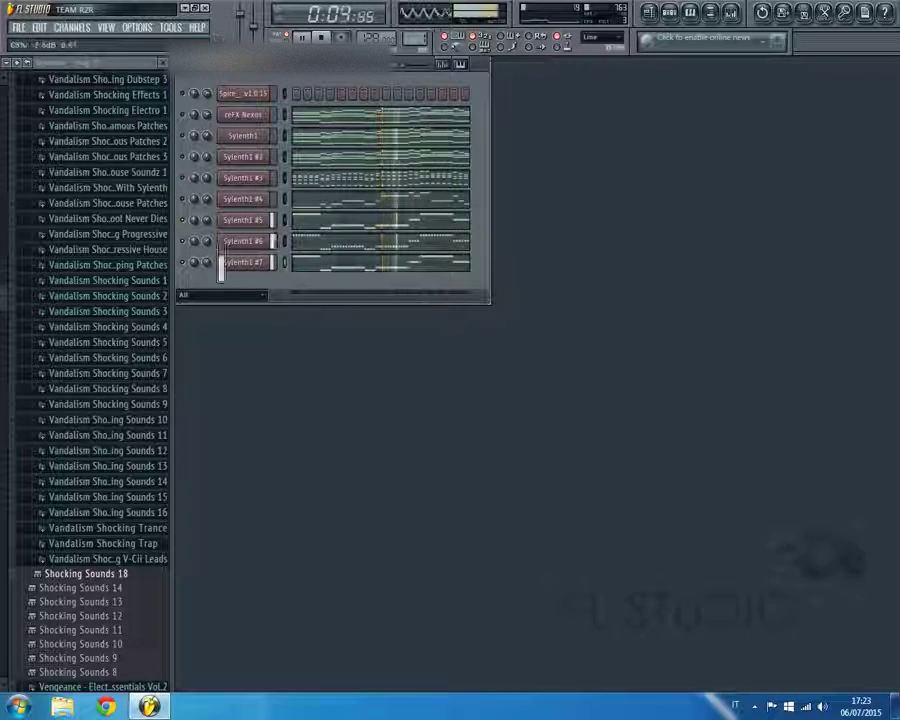
# Collapse the open browser folders, open the mixer and inspect the effects on the Sylenth1 #2 and Sylenth1 #3 tracks
pyautogui.click(10, 63)
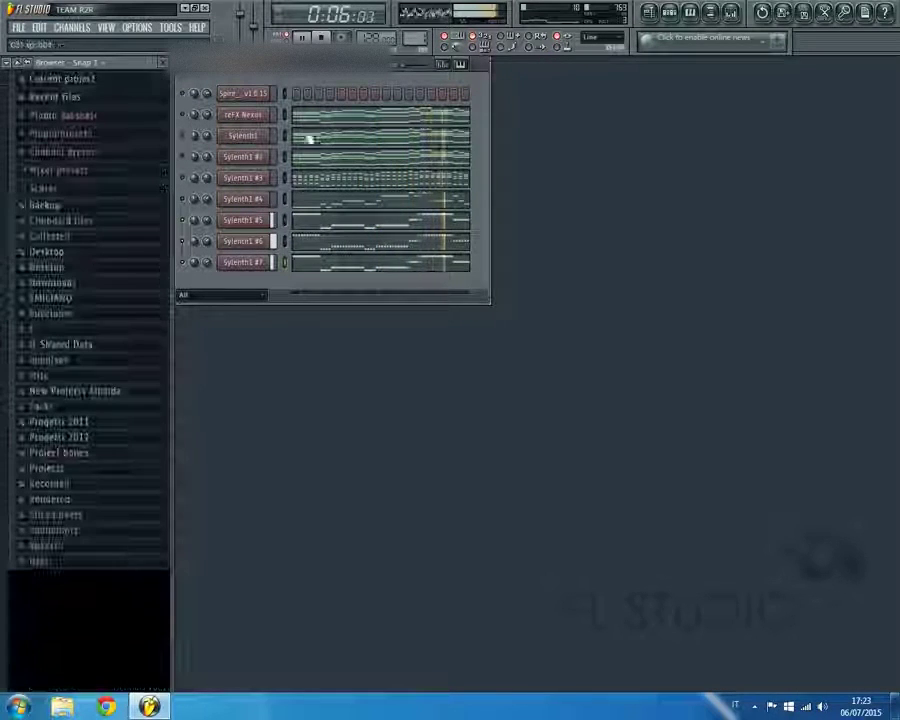
pyautogui.click(733, 14)
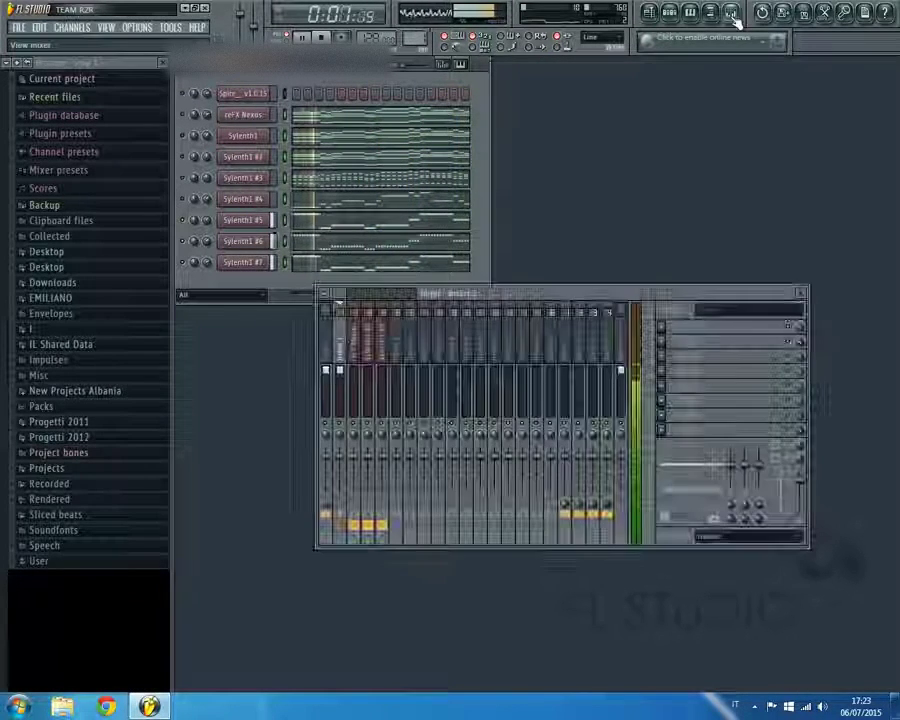
pyautogui.click(285, 117)
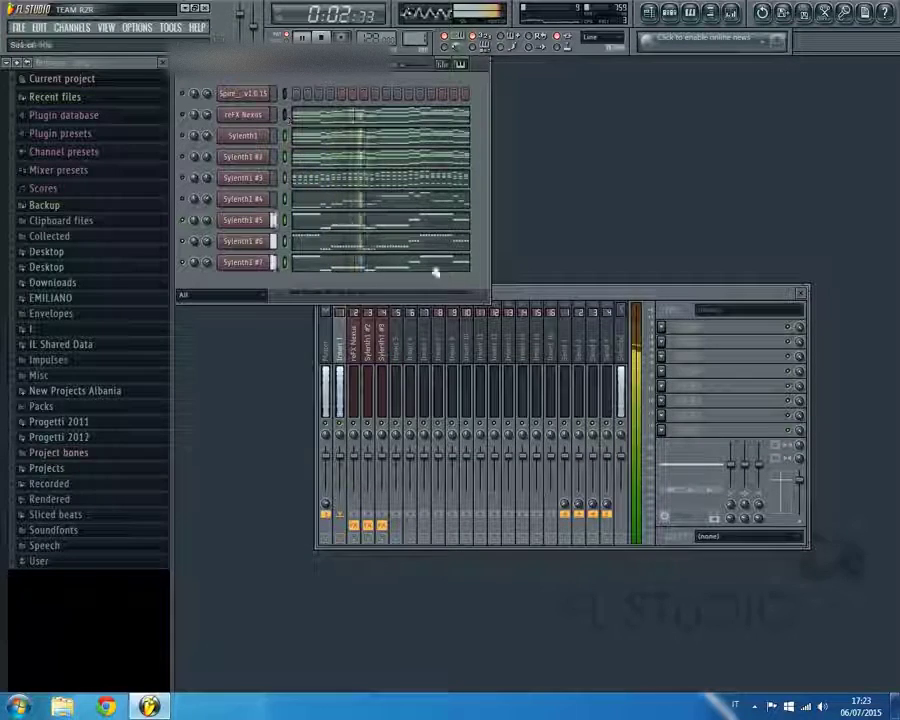
pyautogui.moveTo(528, 298); pyautogui.dragTo(543, 301)
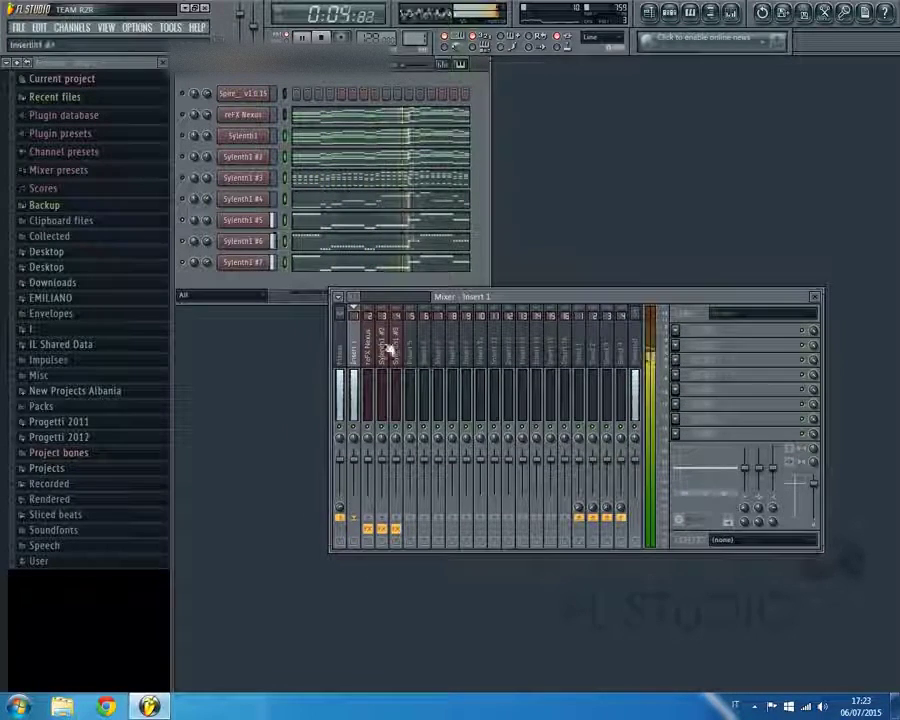
pyautogui.click(386, 348)
pyautogui.click(402, 352)
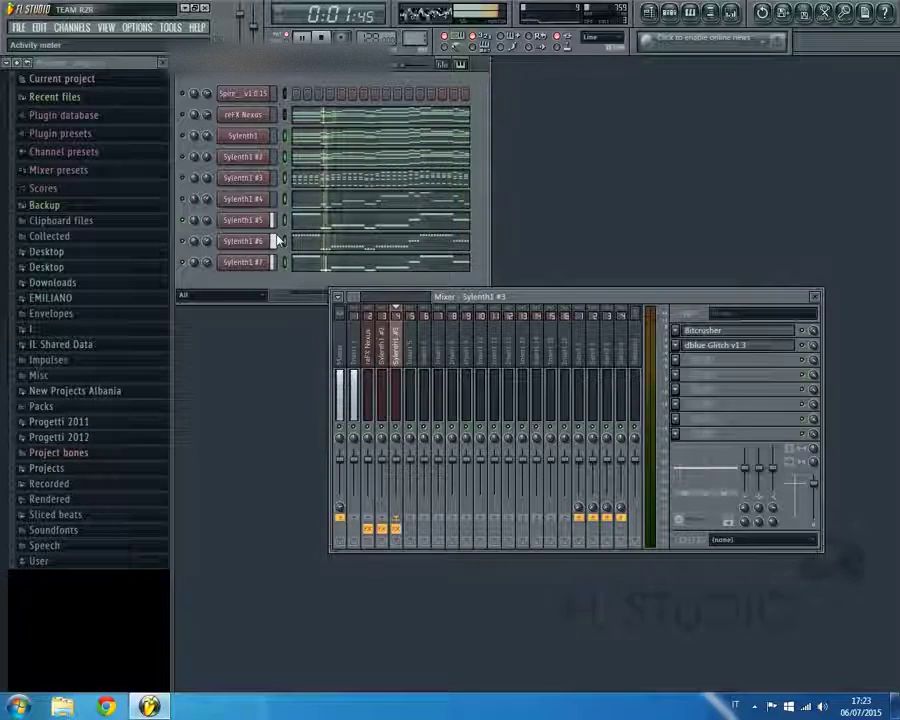
# Check the channel settings of Sylenth1 #5, #6 and #7 for their mixer routing, and close the plugin windows and mixer
pyautogui.click(242, 220)
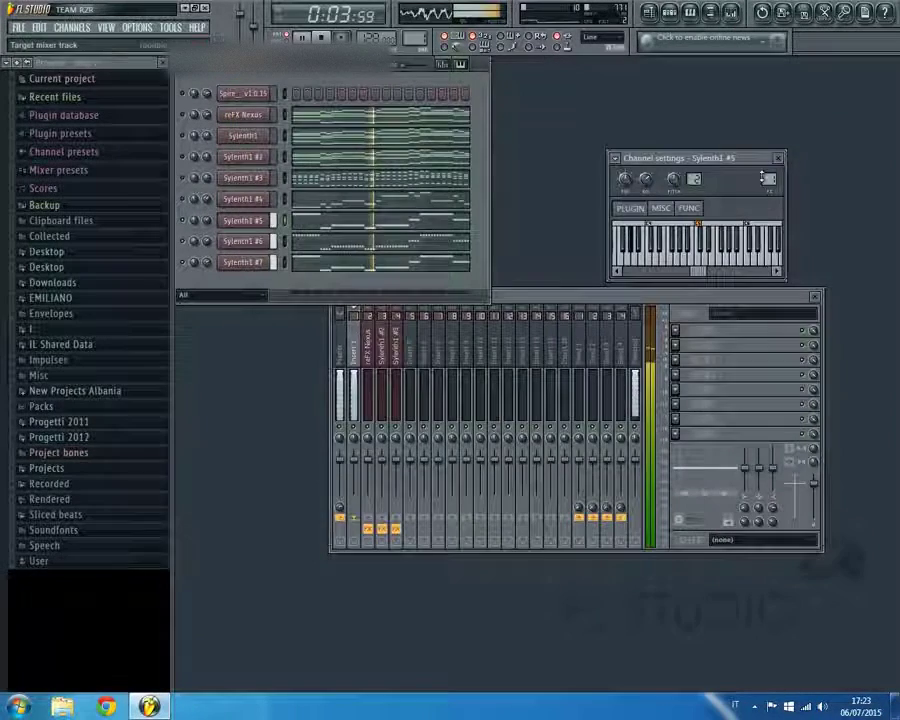
pyautogui.click(258, 241)
pyautogui.click(245, 267)
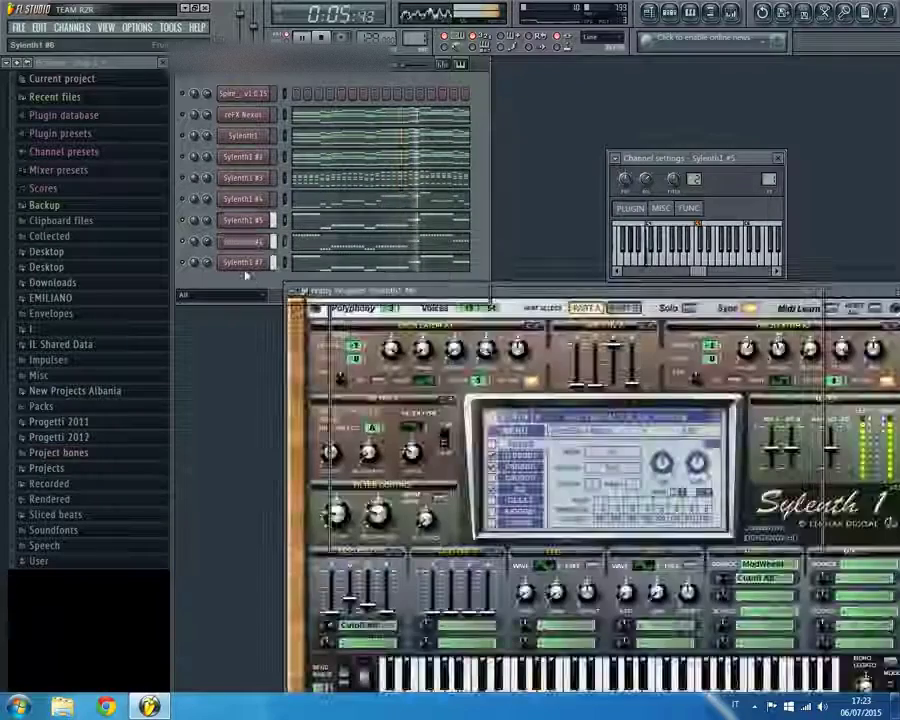
pyautogui.press('Escape')
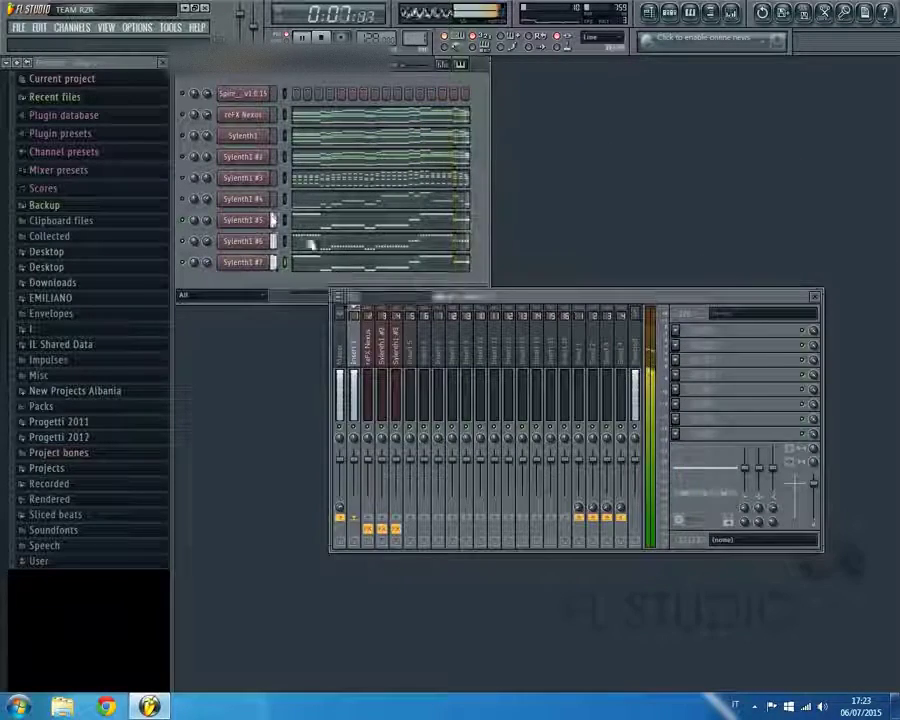
pyautogui.press('F9')
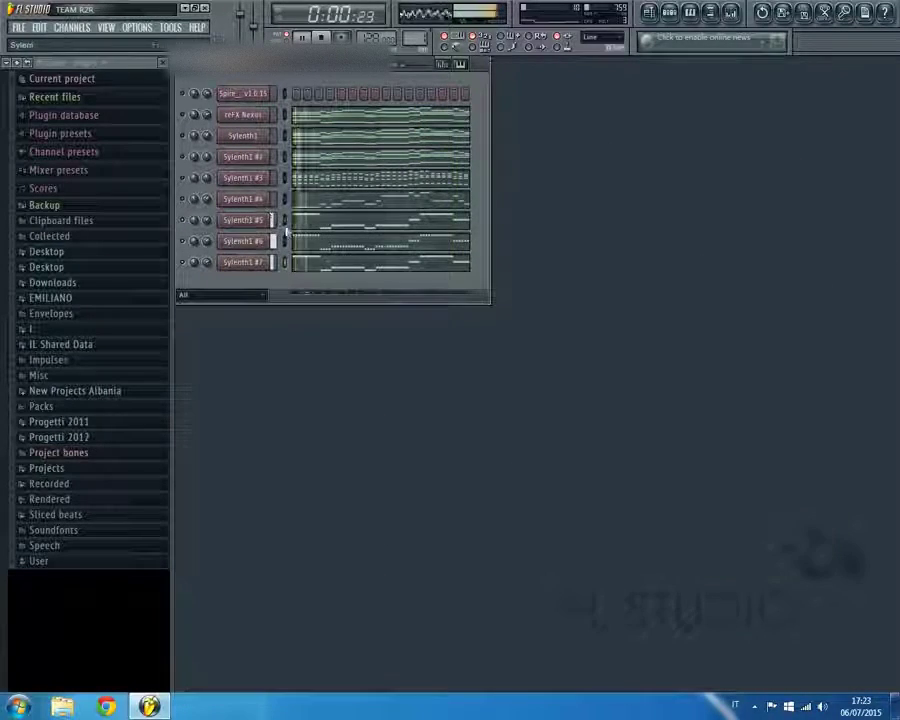
# Check the mixer track assignments in the channel settings of reFX Nexus, Sylenth1, Sylenth1 #2, #3 and #4
pyautogui.click(250, 121)
pyautogui.click(262, 142)
pyautogui.click(270, 143)
pyautogui.click(265, 146)
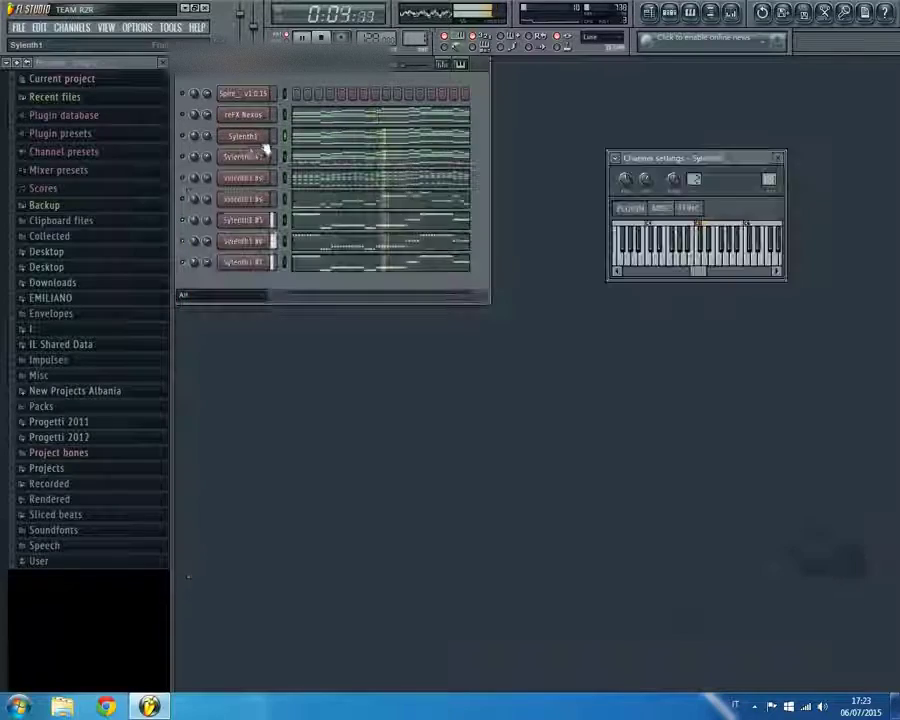
pyautogui.click(251, 161)
pyautogui.click(251, 161)
pyautogui.click(251, 183)
pyautogui.click(251, 184)
pyautogui.click(247, 204)
pyautogui.click(254, 206)
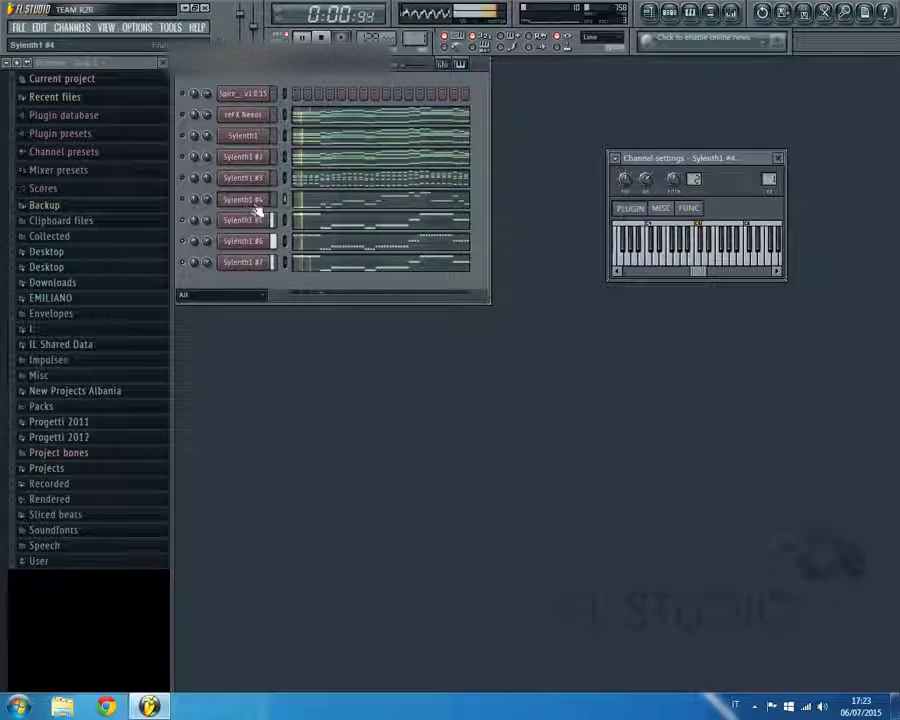
# Route the Sylenth1 #4 channel to mixer insert 5
pyautogui.click(258, 203)
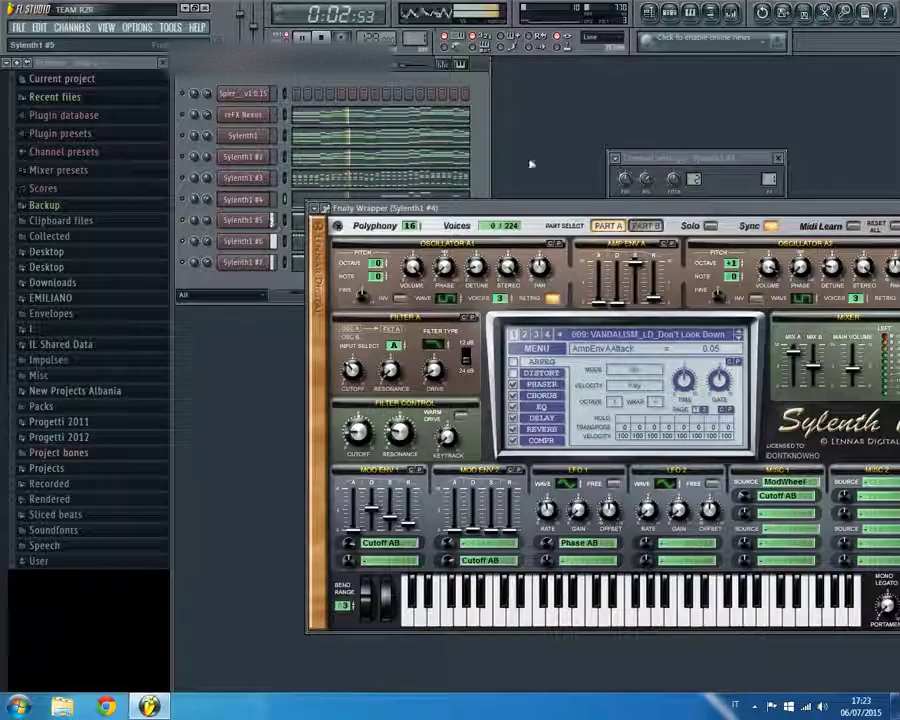
pyautogui.click(770, 12)
pyautogui.rightClick(354, 356)
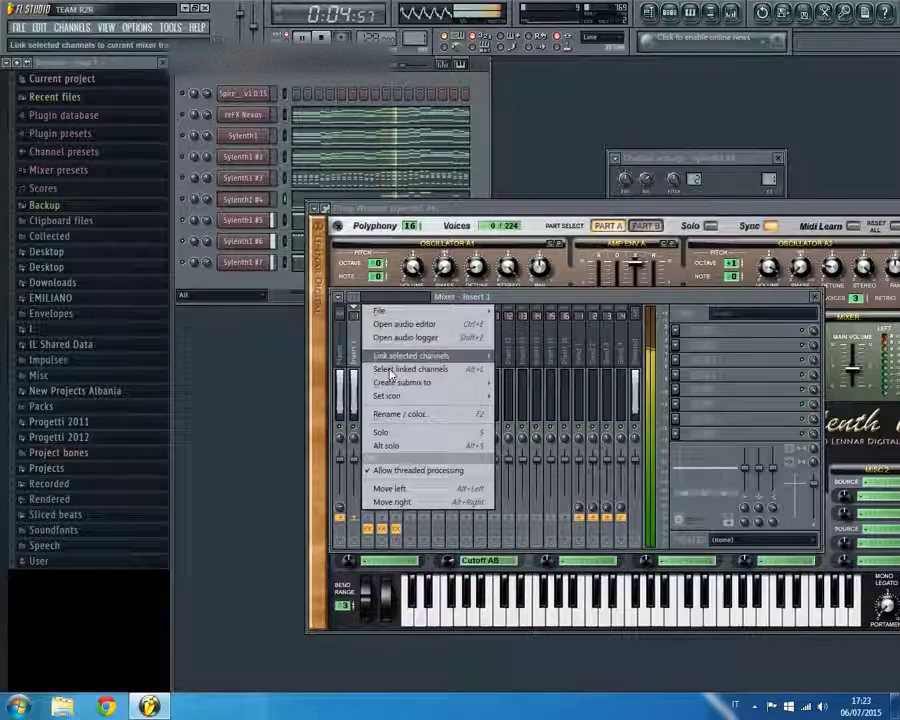
pyautogui.click(420, 368)
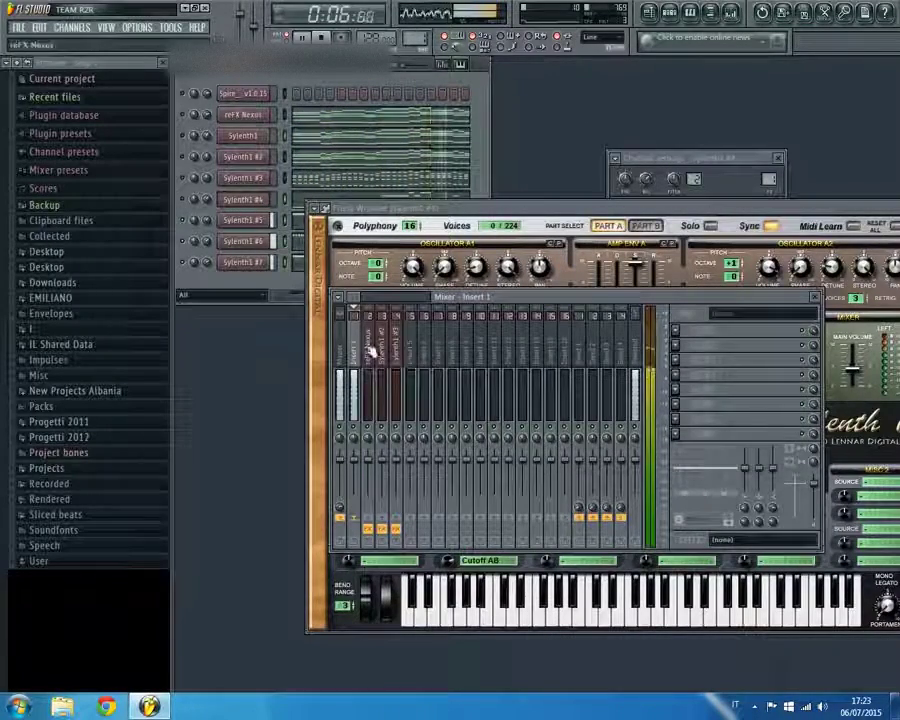
pyautogui.rightClick(418, 352)
pyautogui.click(580, 356)
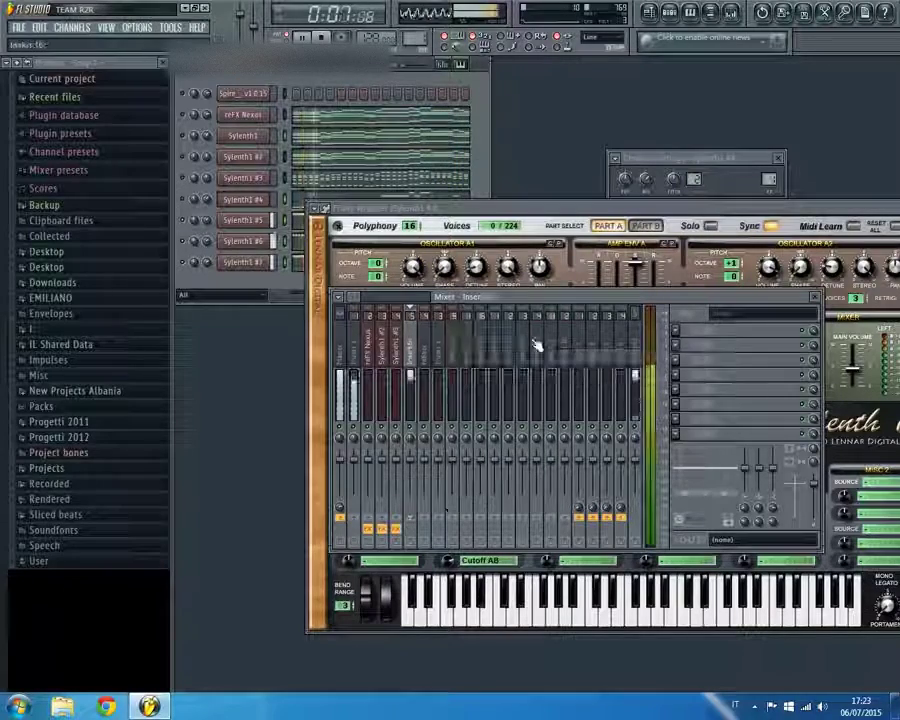
# Add Kickstart to the first effect slot of mixer insert 5, set its mix to 94%, and close the open windows
pyautogui.click(676, 331)
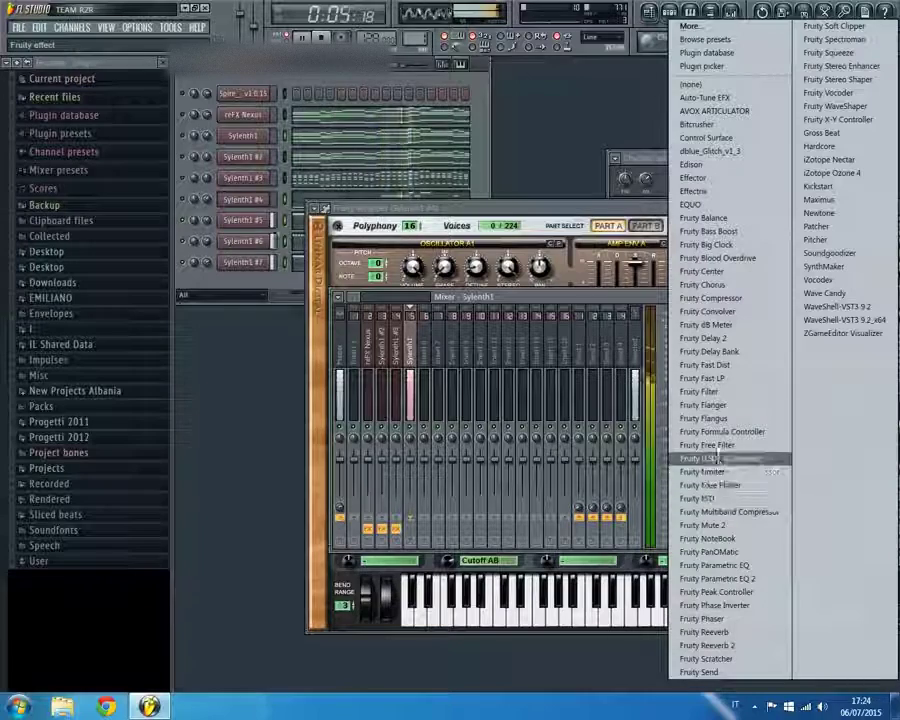
pyautogui.click(815, 187)
pyautogui.moveTo(279, 249); pyautogui.dragTo(270, 278)
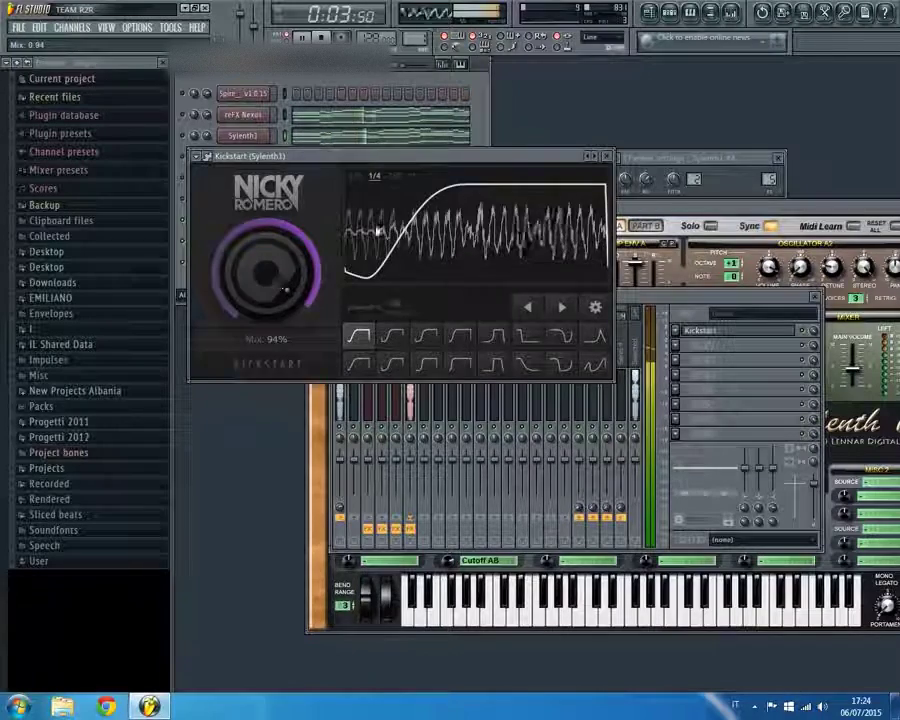
pyautogui.press('Escape')
pyautogui.press('Escape')
pyautogui.press('Escape')
pyautogui.press('Escape')
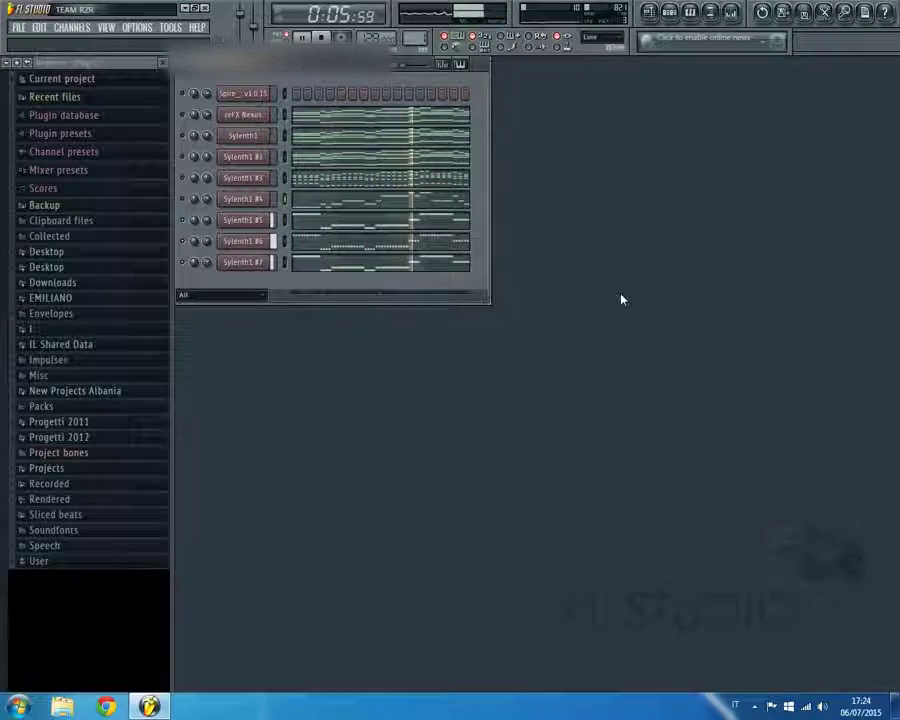
# Expand the Desktop folder in the browser and extend the pattern's step grid to 32 steps
pyautogui.click(56, 265)
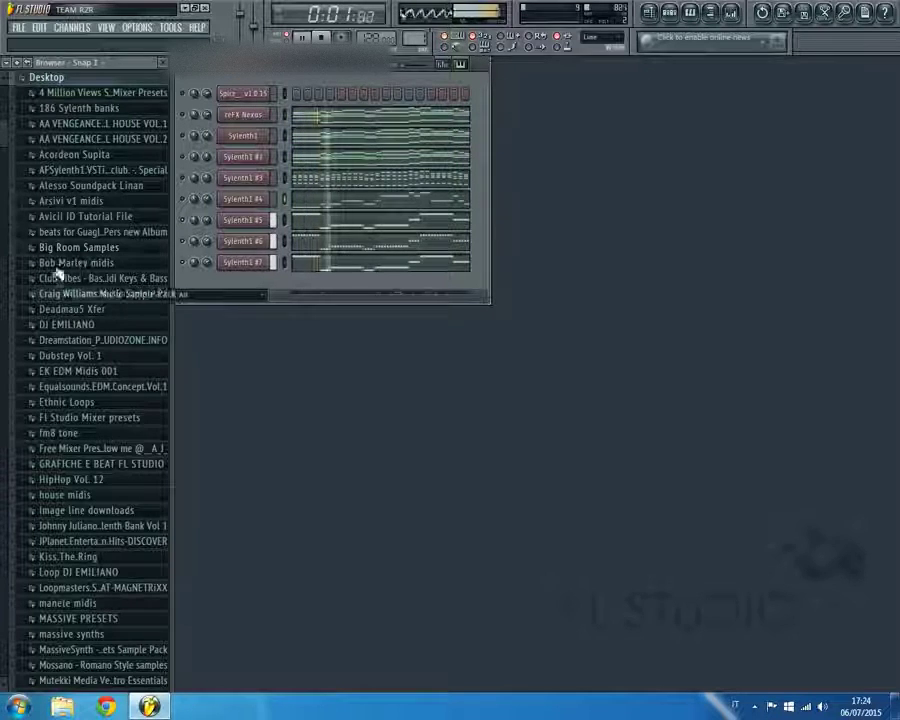
pyautogui.scroll(-4, 60, 300)
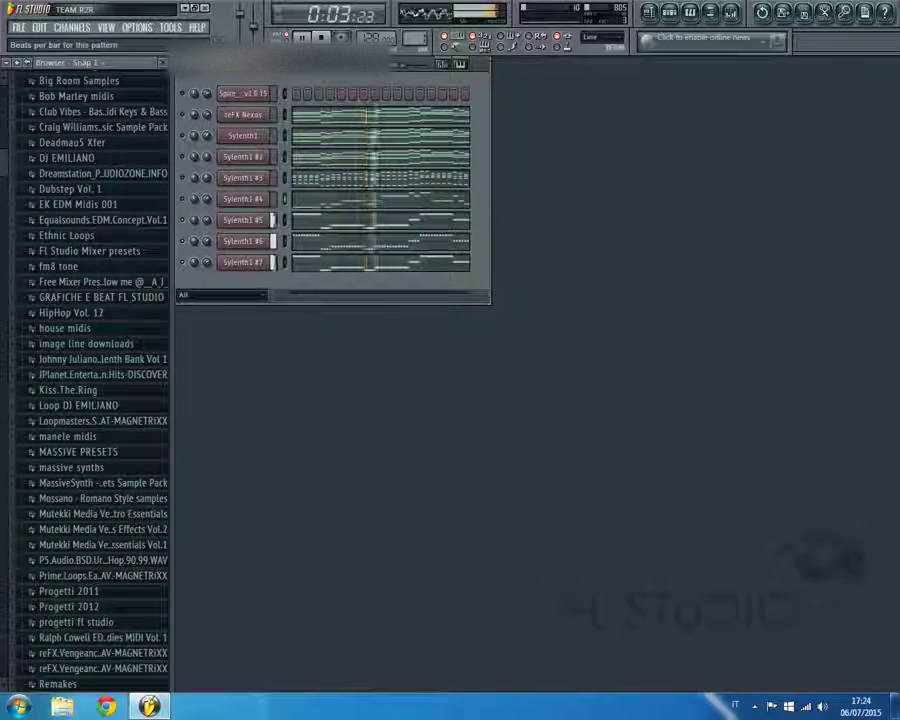
pyautogui.moveTo(222, 66); pyautogui.dragTo(222, 56)
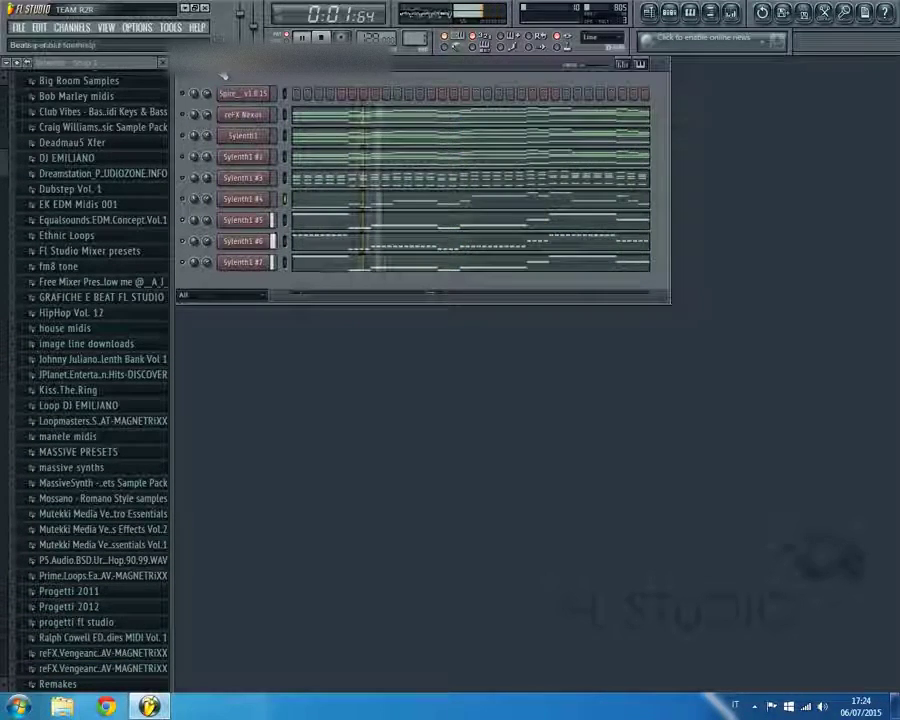
# Add VES2 Bassdrum 088 from Vengeance Electroshok Vol.2 as a channel above Spire and fill every four steps
pyautogui.moveTo(2, 182); pyautogui.dragTo(8, 294)
pyautogui.click(127, 383)
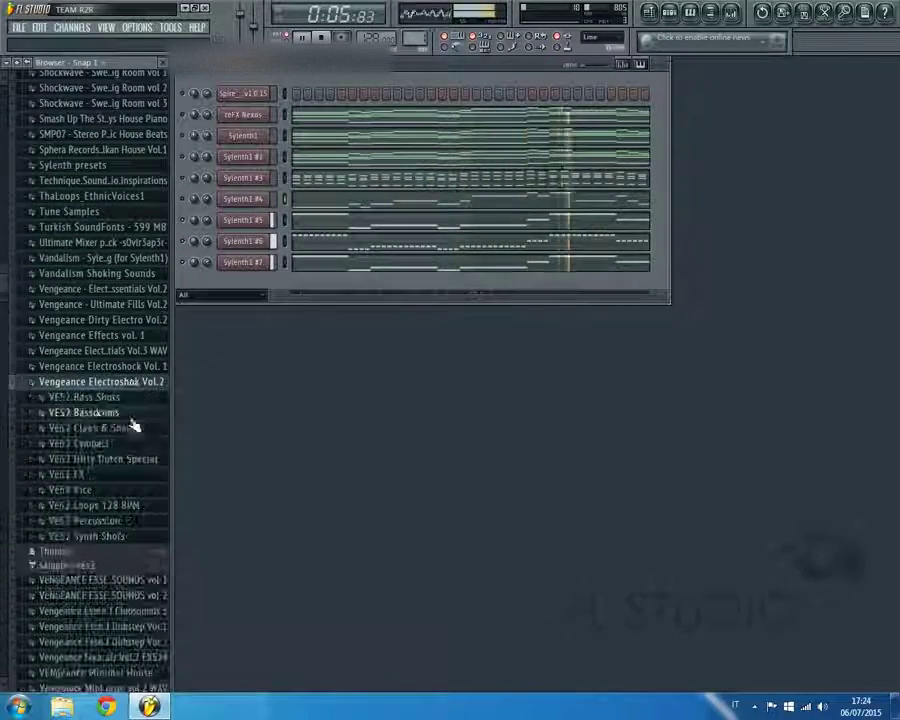
pyautogui.click(120, 410)
pyautogui.scroll(-15, 112, 446)
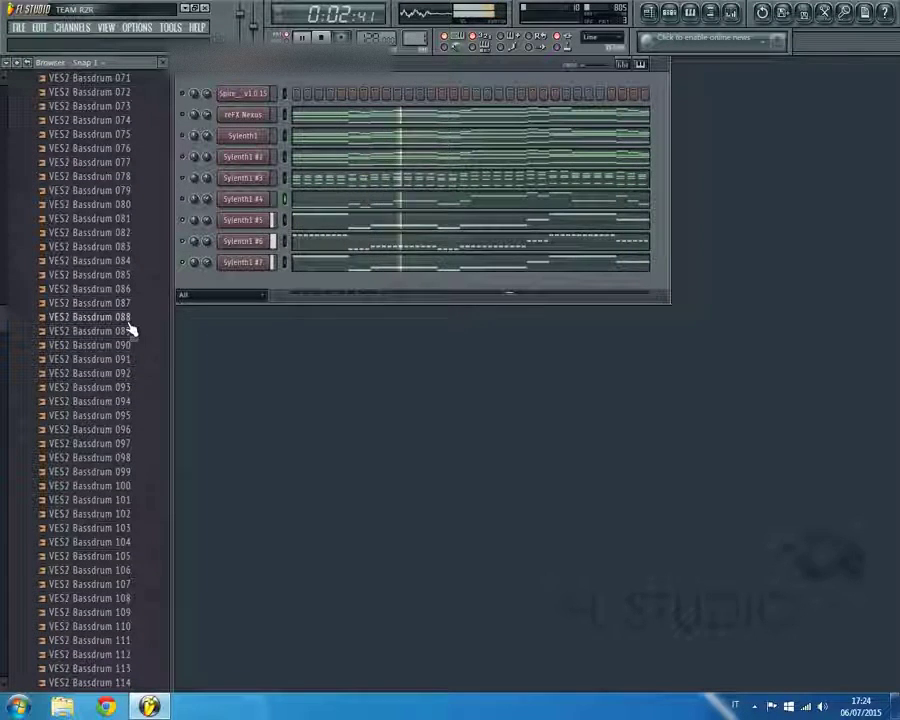
pyautogui.moveTo(130, 325); pyautogui.dragTo(248, 88)
pyautogui.rightClick(267, 98)
pyautogui.click(308, 205)
# Add VES2 Ride 03 from the VES2 Cymbals folder as a channel below the bassdrum and fill every four steps
pyautogui.moveTo(4, 322); pyautogui.dragTo(6, 204)
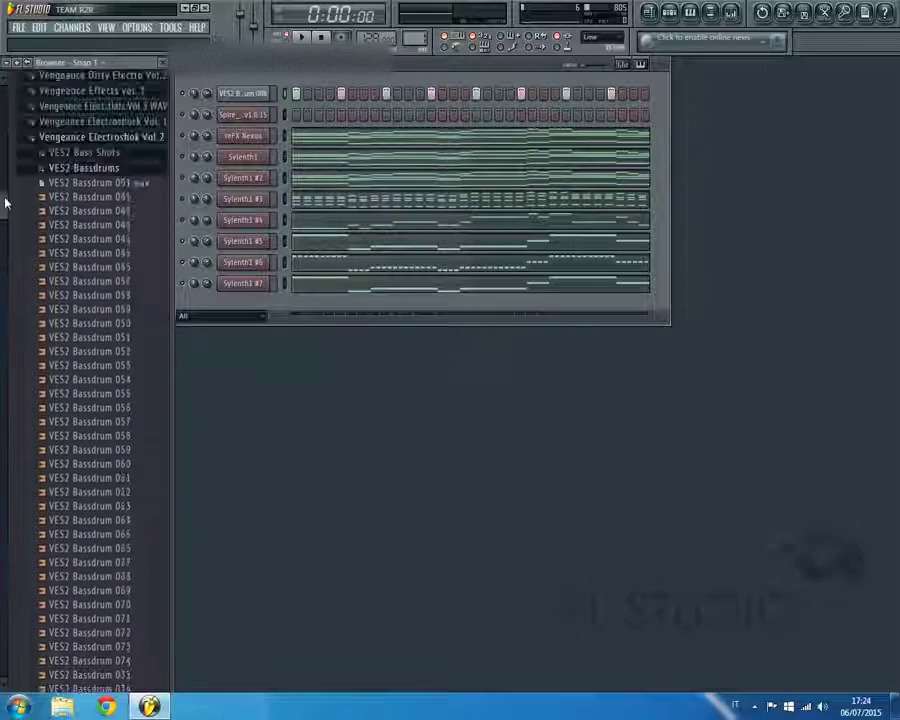
pyautogui.scroll(5, 70, 410)
pyautogui.click(70, 424)
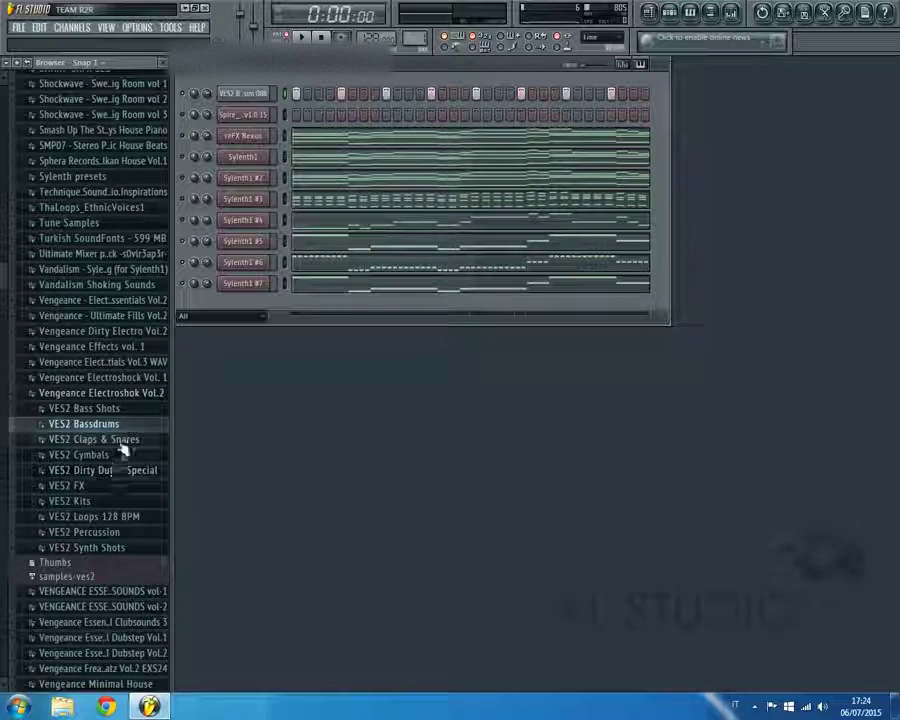
pyautogui.click(80, 455)
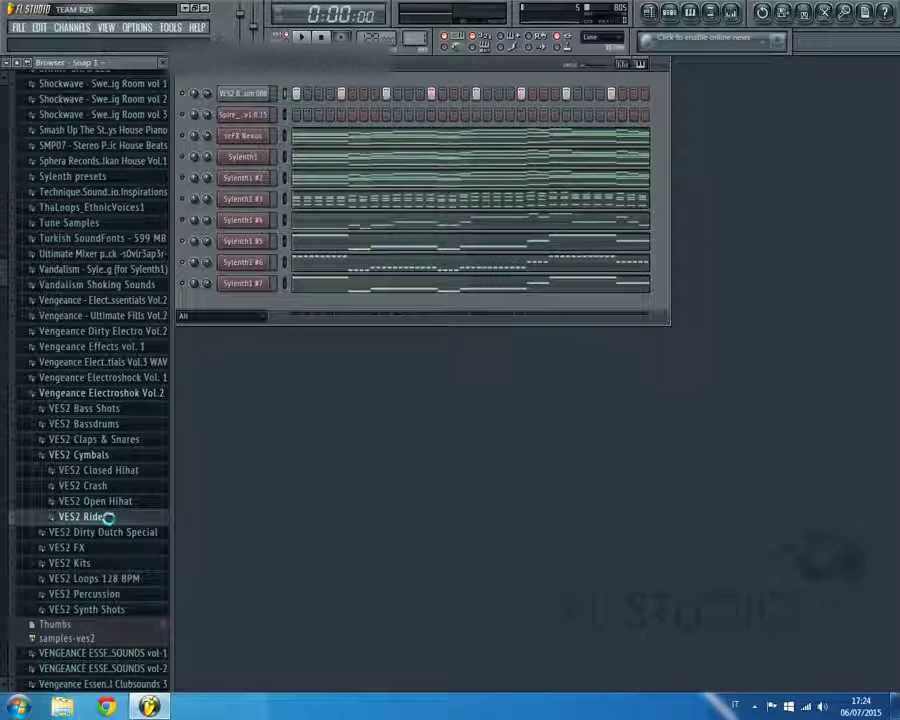
pyautogui.click(108, 516)
pyautogui.click(110, 148)
pyautogui.click(109, 124)
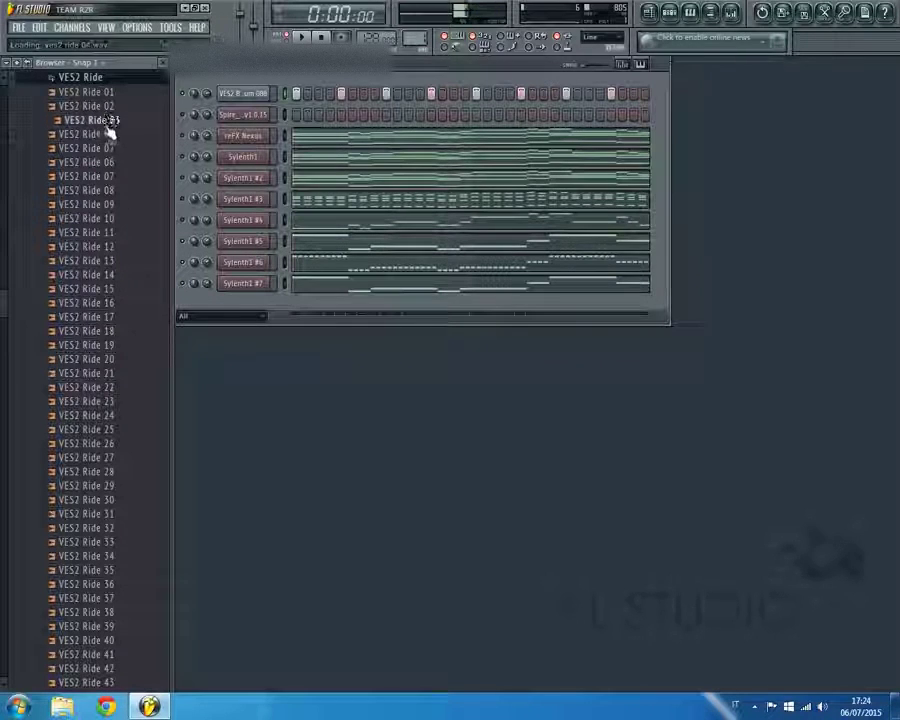
pyautogui.moveTo(232, 110); pyautogui.dragTo(246, 122)
pyautogui.rightClick(264, 112)
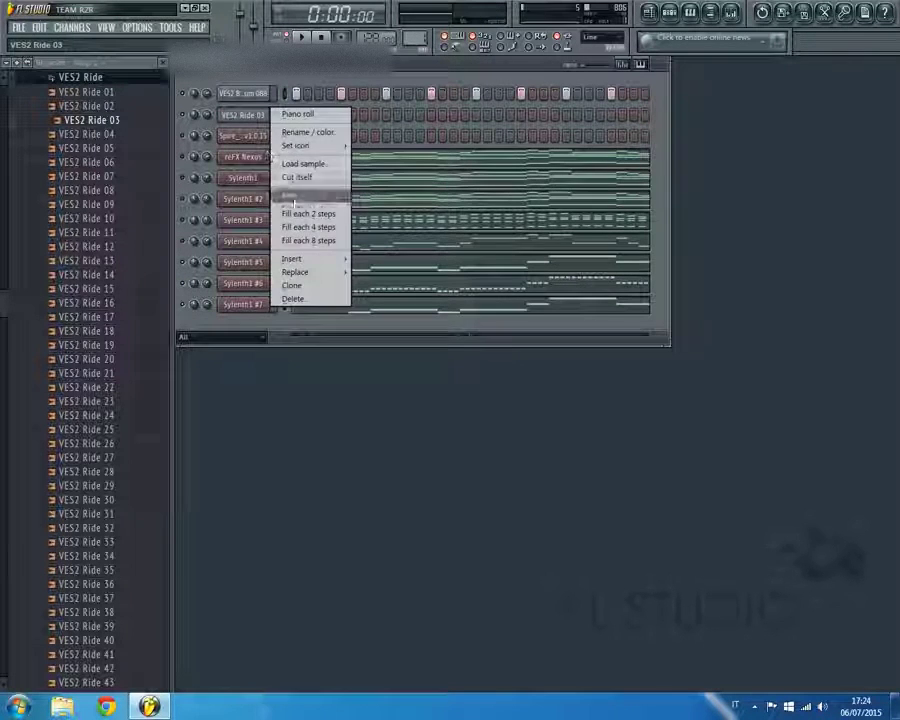
pyautogui.click(315, 226)
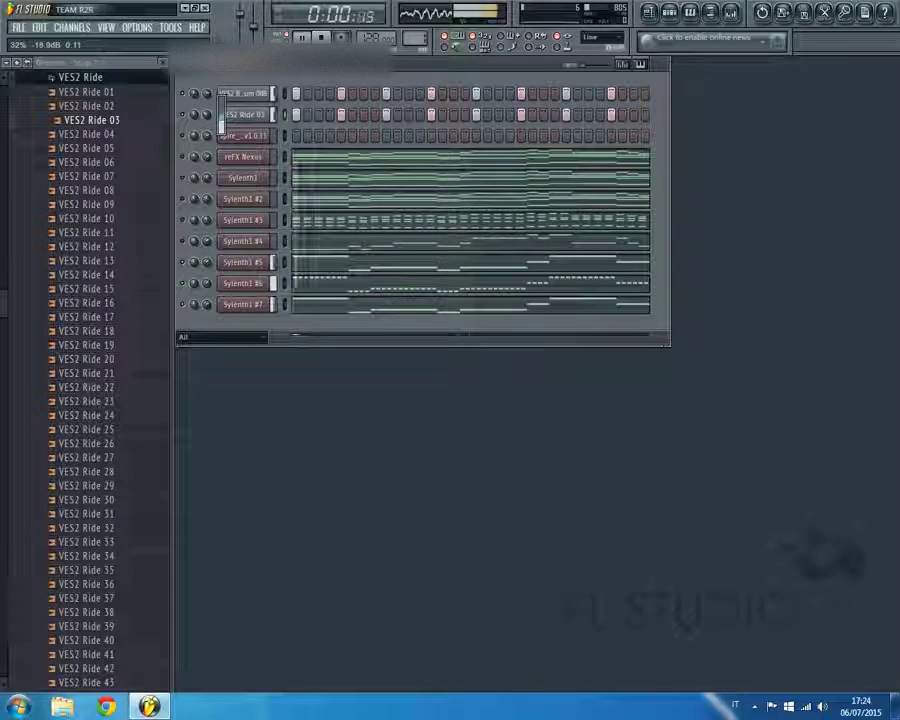
# Collapse the VES2 Ride and VES2 Cymbals folders in the browser
pyautogui.click(128, 79)
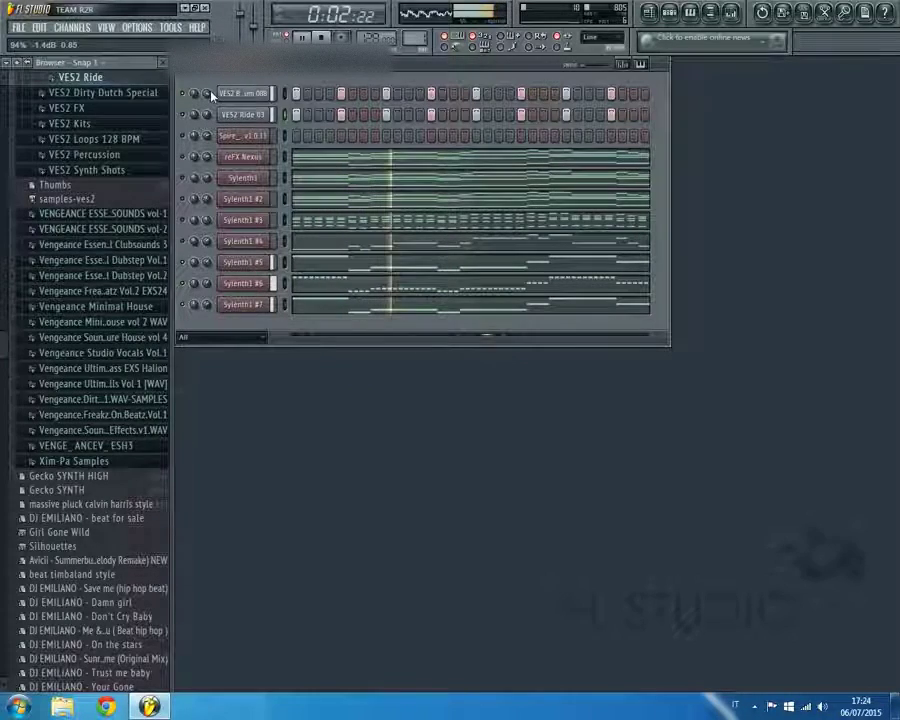
pyautogui.scroll(5, 106, 210)
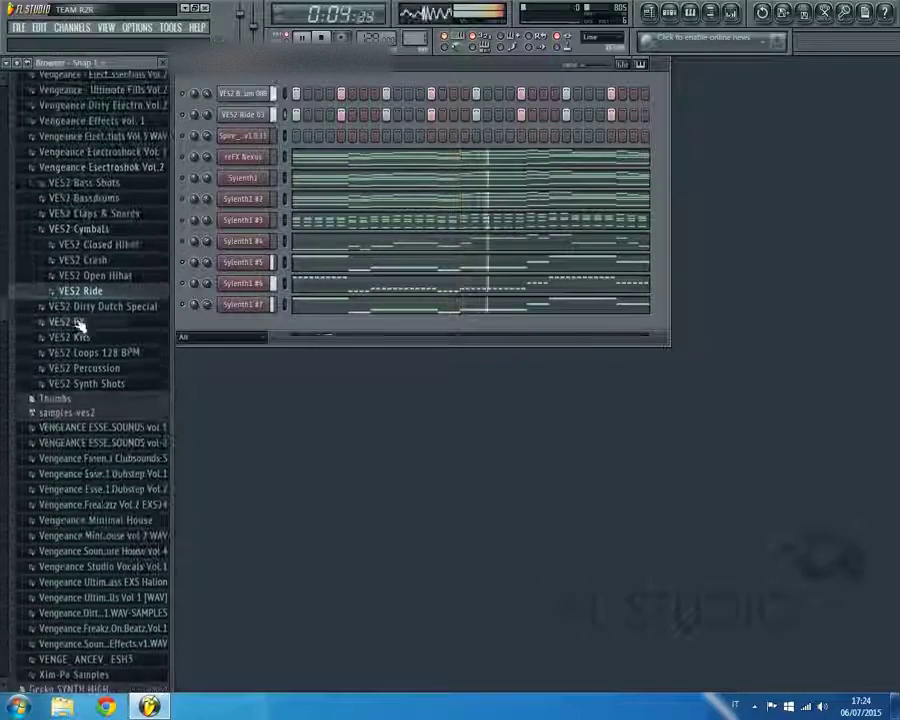
pyautogui.click(96, 228)
# Clone Sylenth1 #4 with its melody and load the preset VANDALISM_LD_Escape in the new channel
pyautogui.rightClick(265, 240)
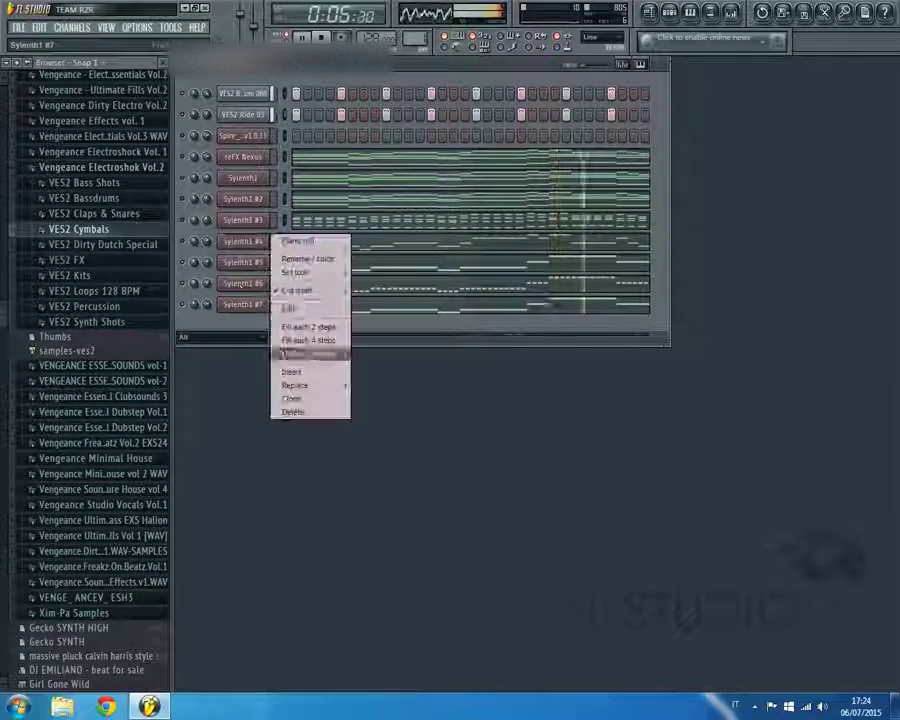
pyautogui.click(303, 412)
pyautogui.click(194, 242)
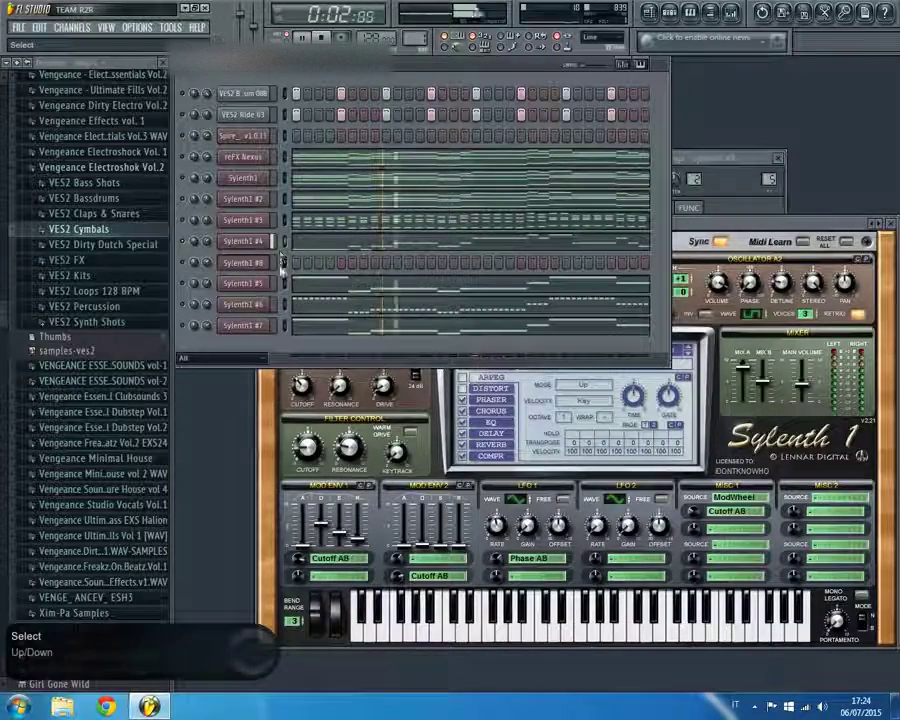
pyautogui.click(240, 264)
pyautogui.click(574, 350)
pyautogui.click(272, 388)
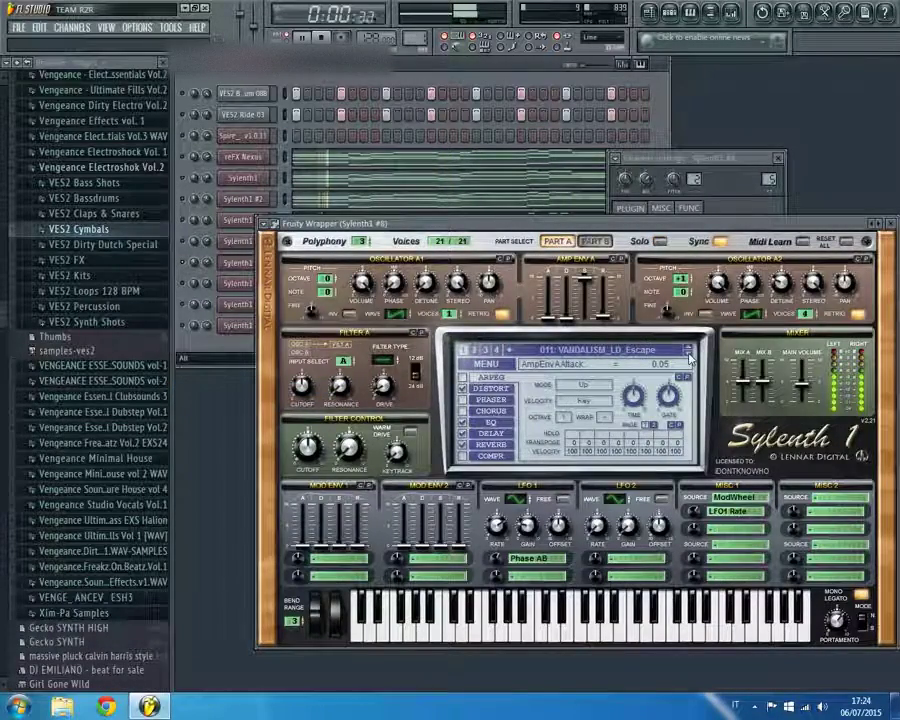
pyautogui.press('Escape')
# Clone the Sylenth1 #8 channel, copy its melody into the clone and open the clone's synth
pyautogui.rightClick(241, 269)
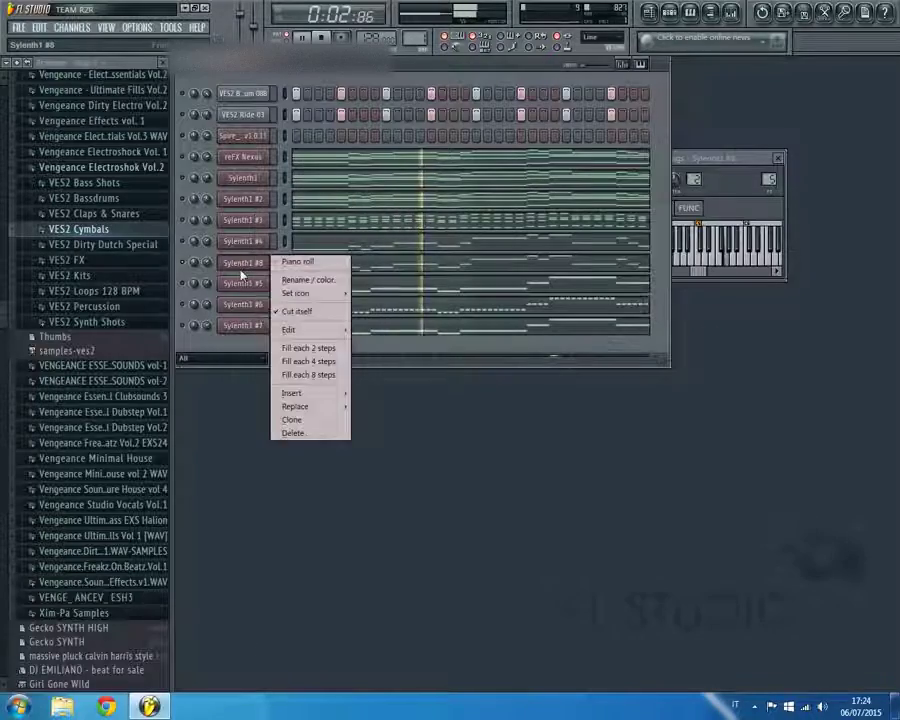
pyautogui.click(291, 421)
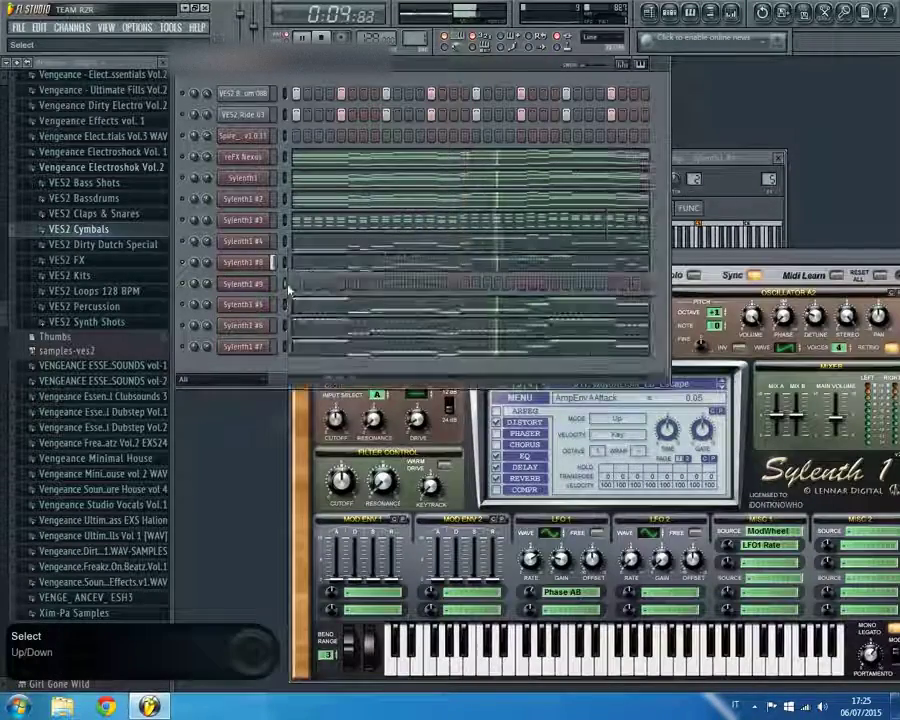
pyautogui.click(231, 284)
pyautogui.click(231, 284)
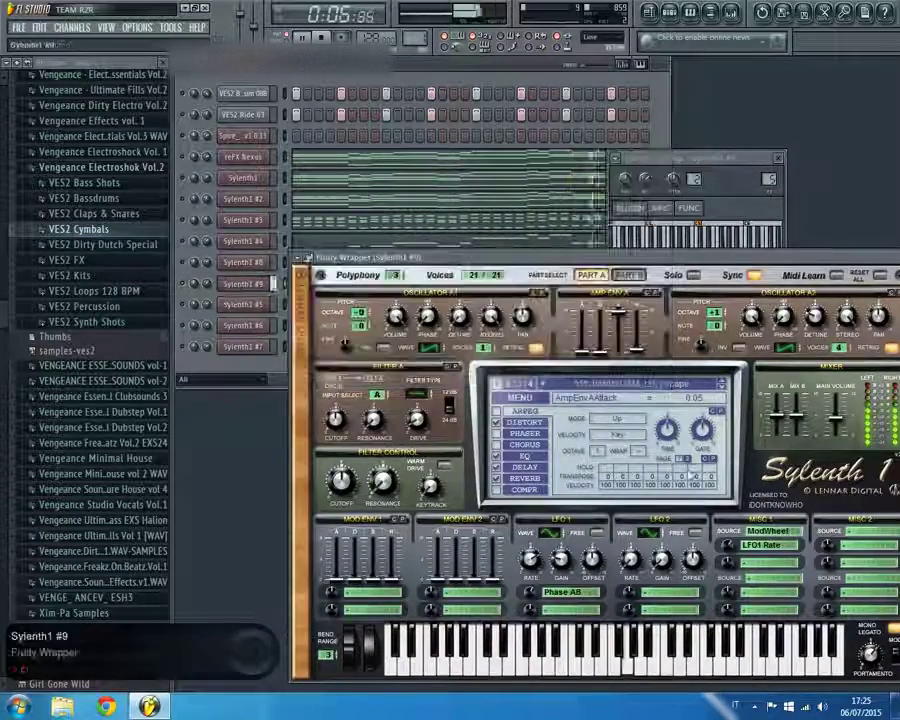
# Audition the presets in Sylenth1 #9 and load VANDALISM_LD_Vertigo, closing the synth window
pyautogui.click(722, 388)
pyautogui.click(722, 388)
pyautogui.click(722, 388)
pyautogui.click(722, 388)
pyautogui.click(722, 386)
pyautogui.click(722, 386)
pyautogui.click(722, 386)
pyautogui.click(722, 386)
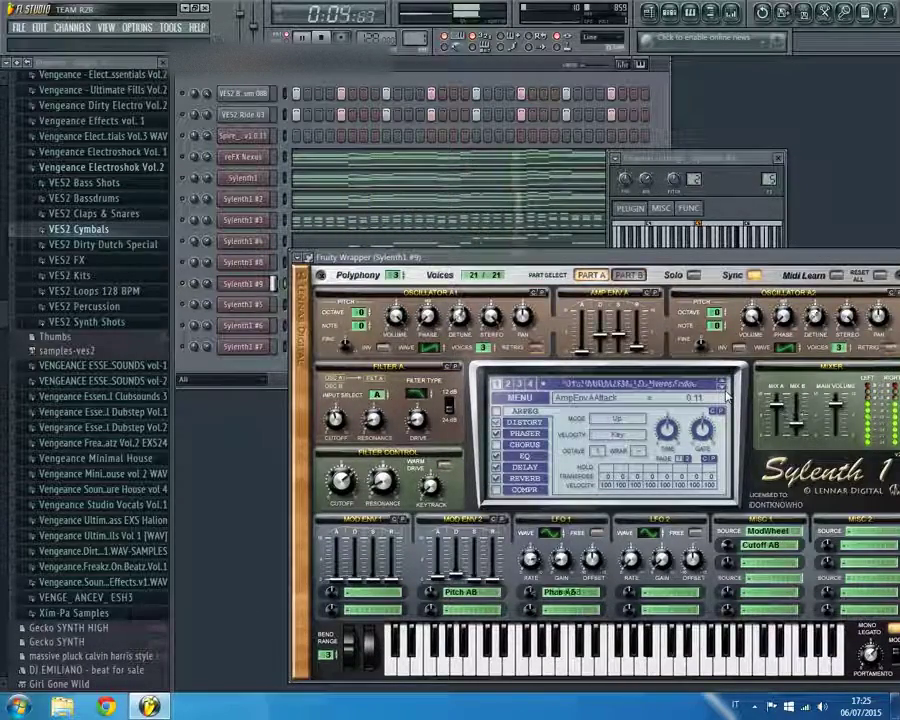
pyautogui.click(722, 386)
pyautogui.click(722, 386)
pyautogui.click(723, 388)
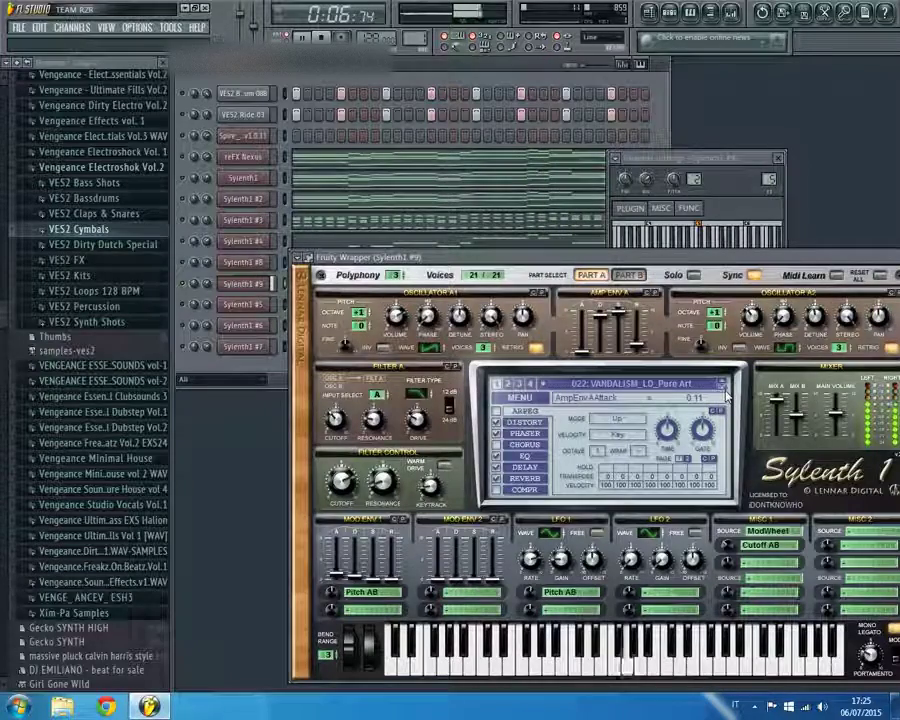
pyautogui.click(723, 388)
pyautogui.click(723, 388)
pyautogui.click(723, 388)
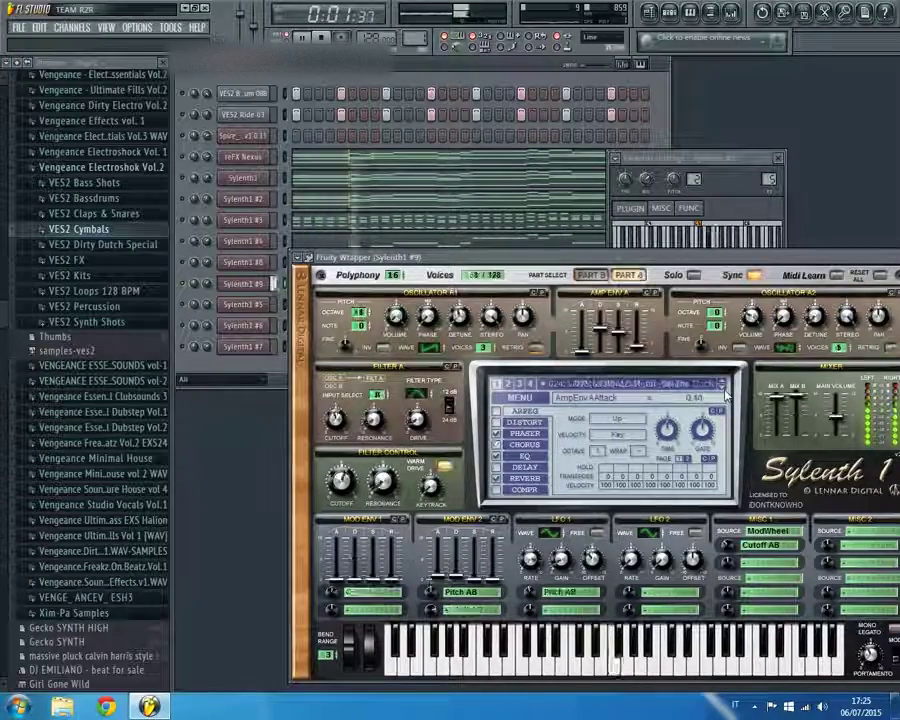
pyautogui.click(723, 388)
pyautogui.click(723, 388)
pyautogui.click(723, 388)
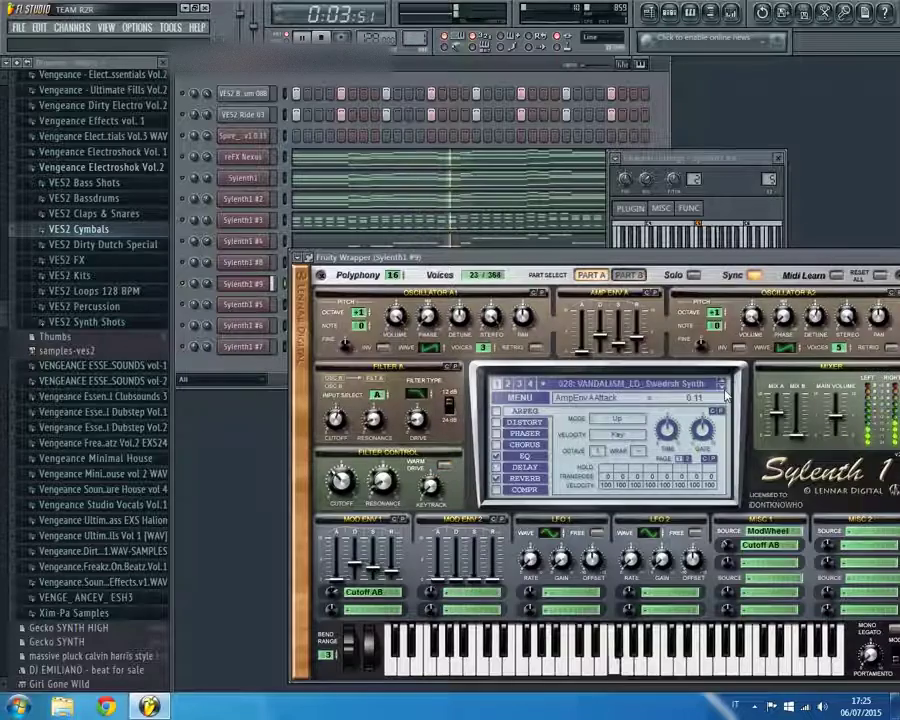
pyautogui.click(723, 388)
pyautogui.click(723, 388)
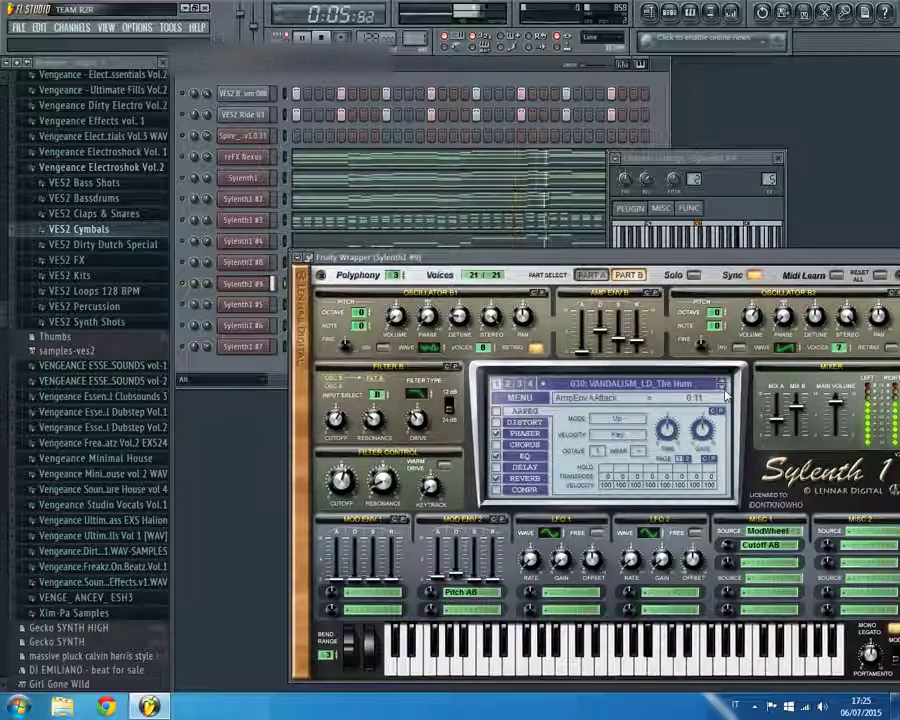
pyautogui.click(724, 390)
pyautogui.click(724, 390)
pyautogui.click(724, 390)
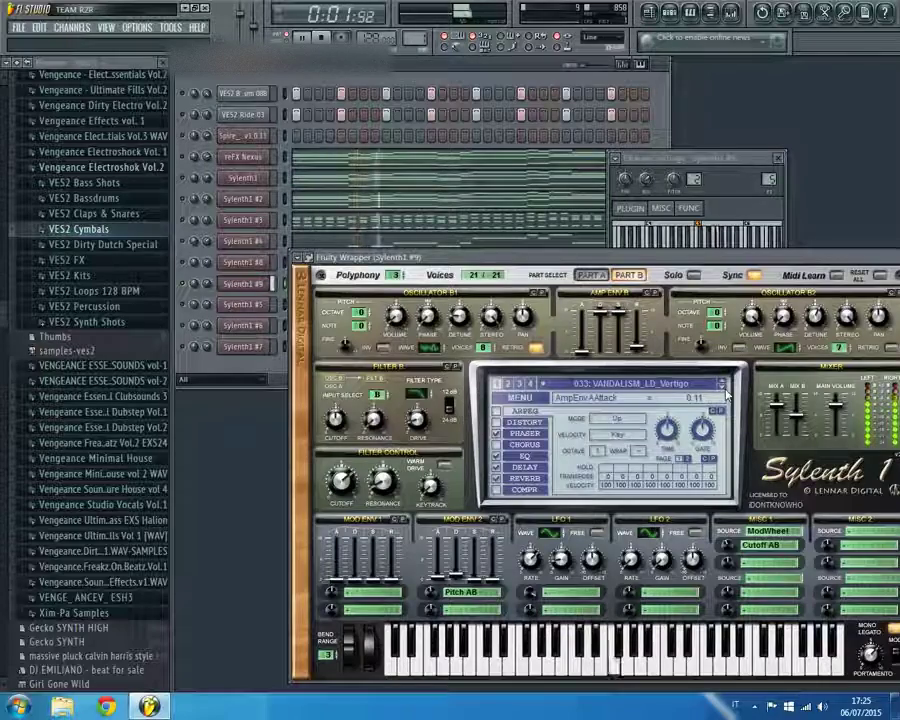
pyautogui.click(232, 283)
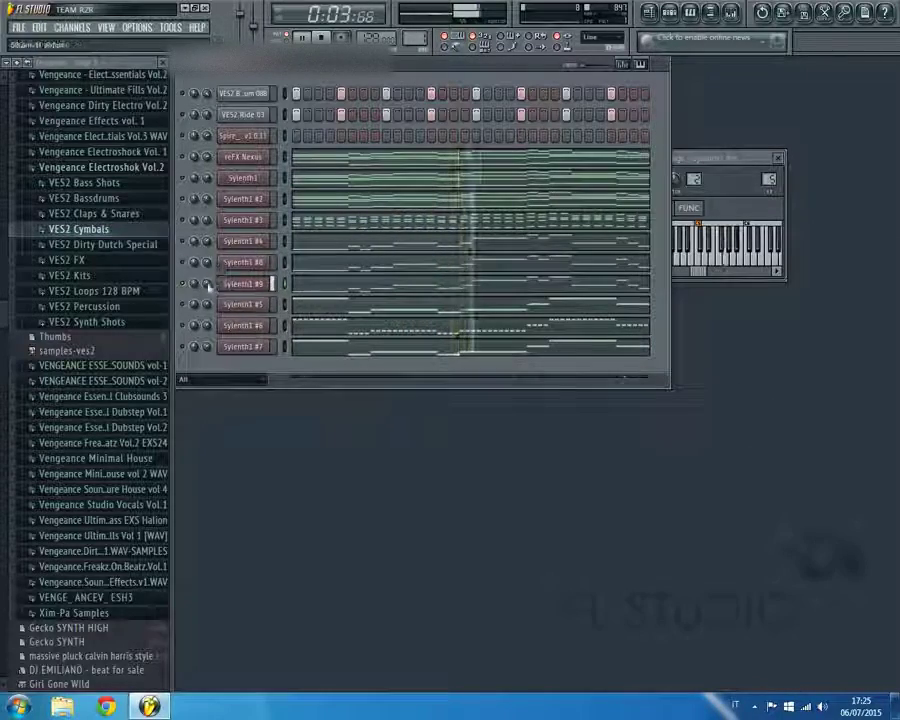
# Clone the Sylenth1 #9 channel and paste the melody into the new channel
pyautogui.rightClick(237, 289)
pyautogui.click(300, 436)
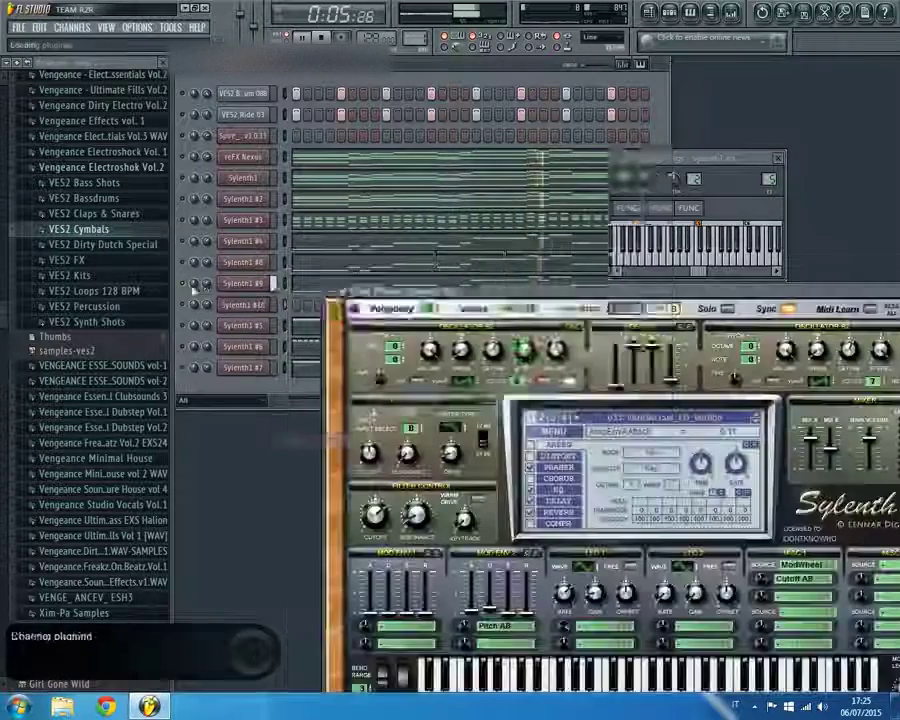
pyautogui.hotkey('ctrl', 'v')
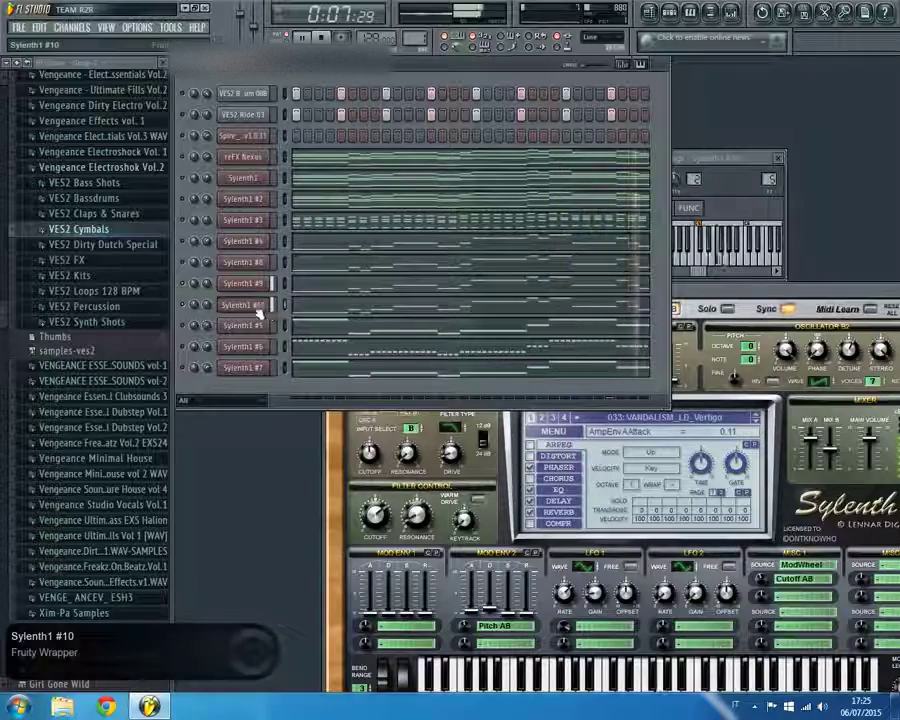
pyautogui.click(240, 305)
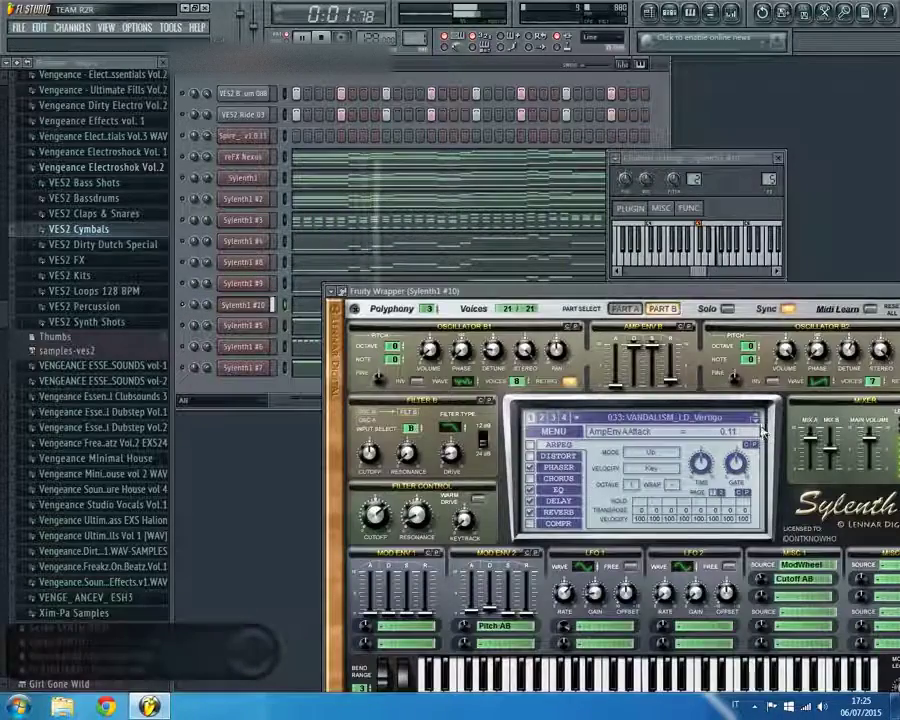
# Audition lead and bass presets in Sylenth1 #10 and load VANDALISM_LD_Battle
pyautogui.click(757, 429)
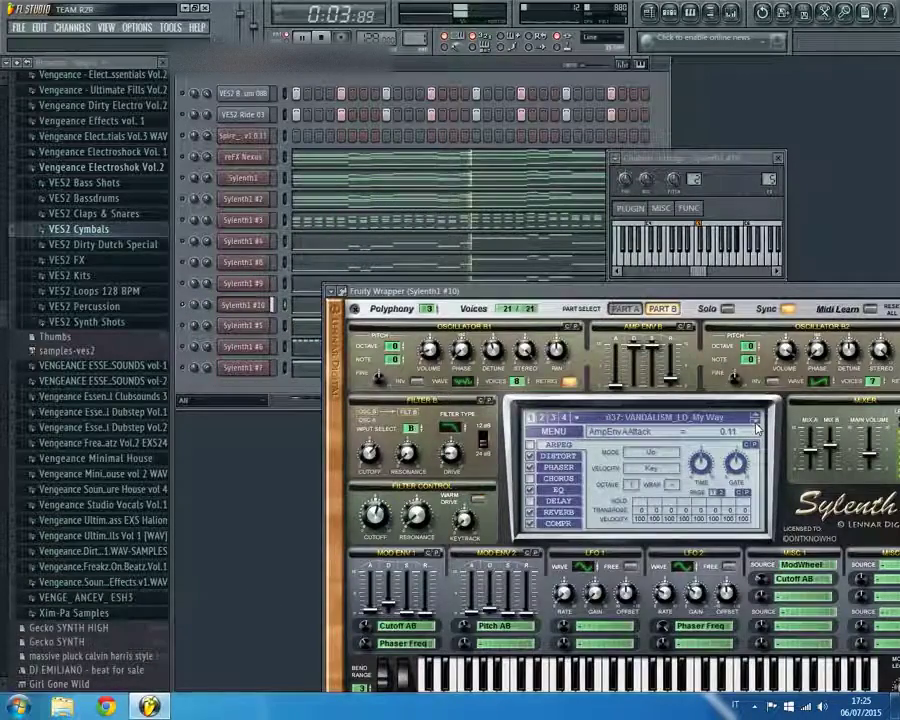
pyautogui.click(757, 427)
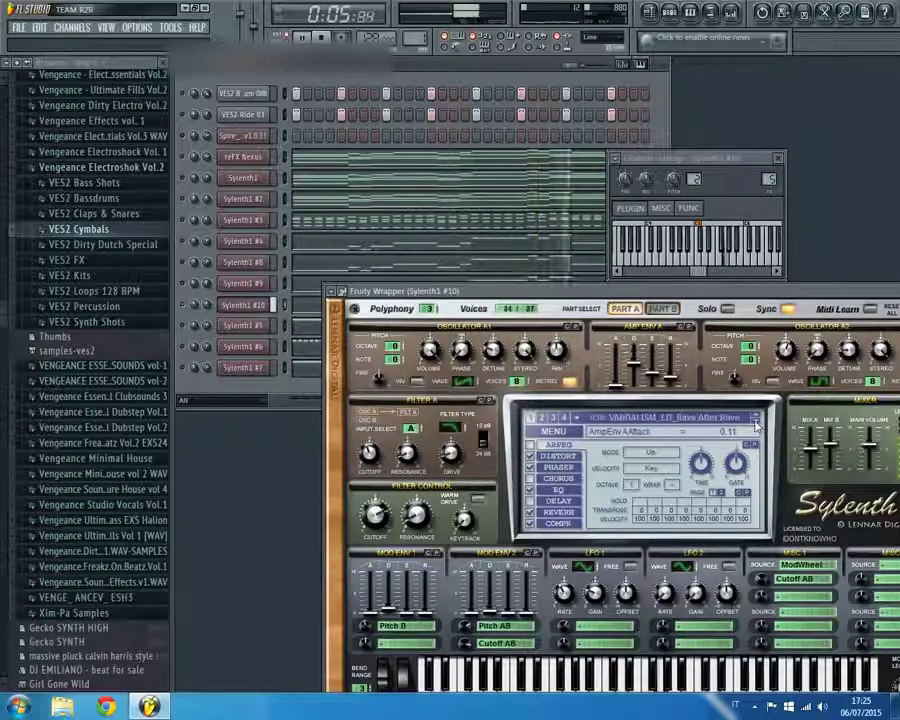
pyautogui.click(757, 427)
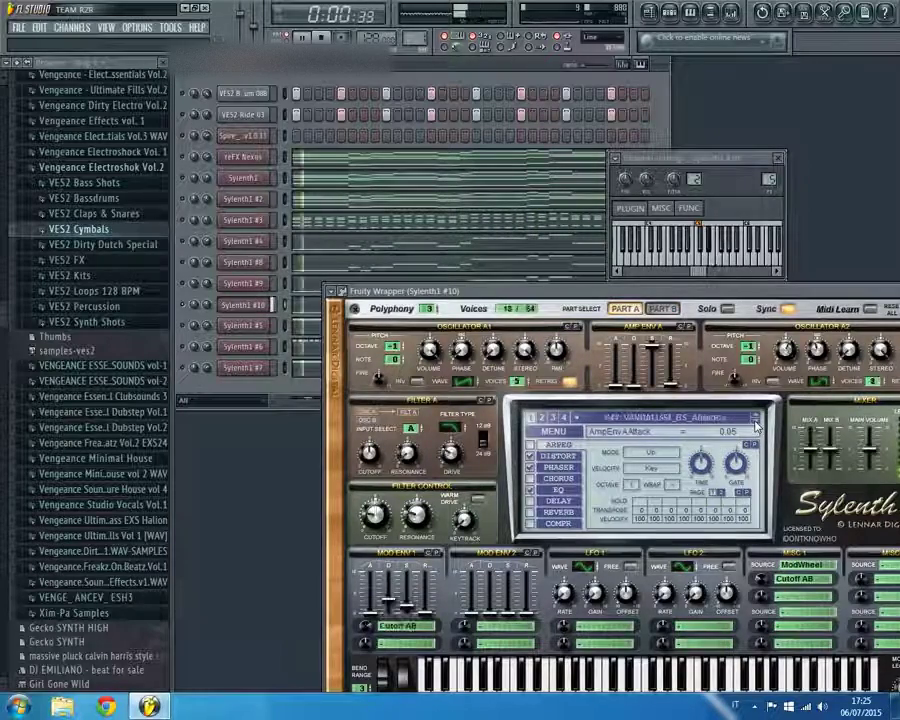
pyautogui.click(757, 427)
pyautogui.click(625, 414)
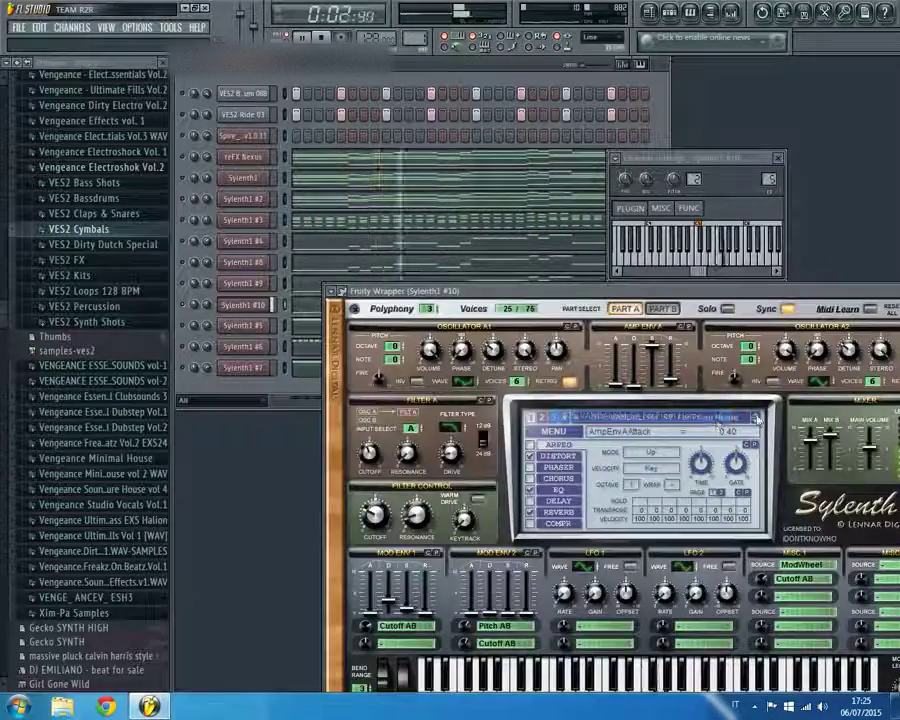
pyautogui.click(757, 424)
pyautogui.click(757, 424)
pyautogui.click(228, 265)
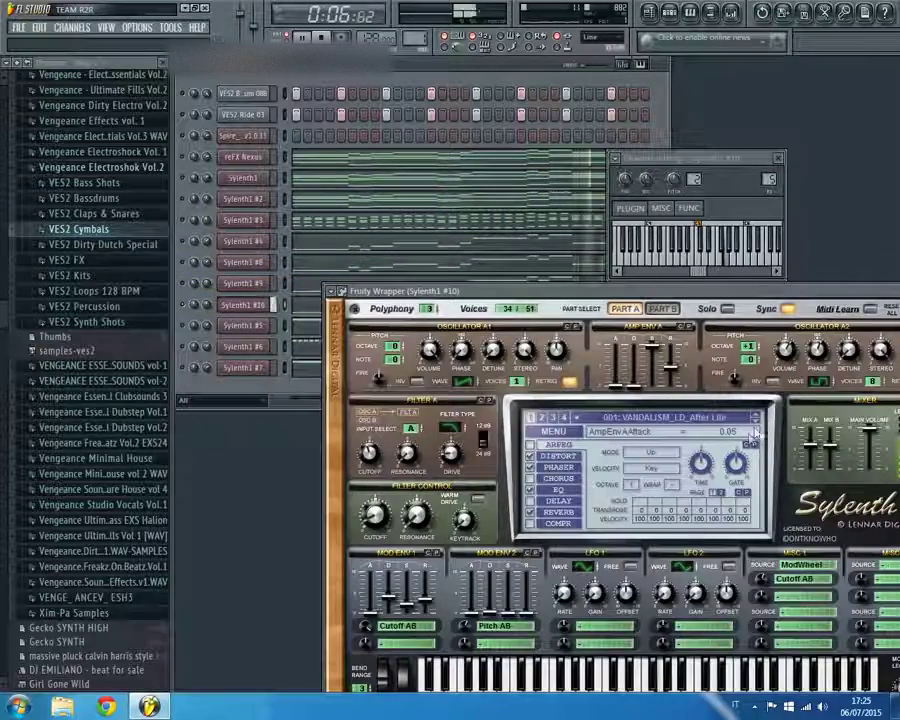
pyautogui.click(757, 424)
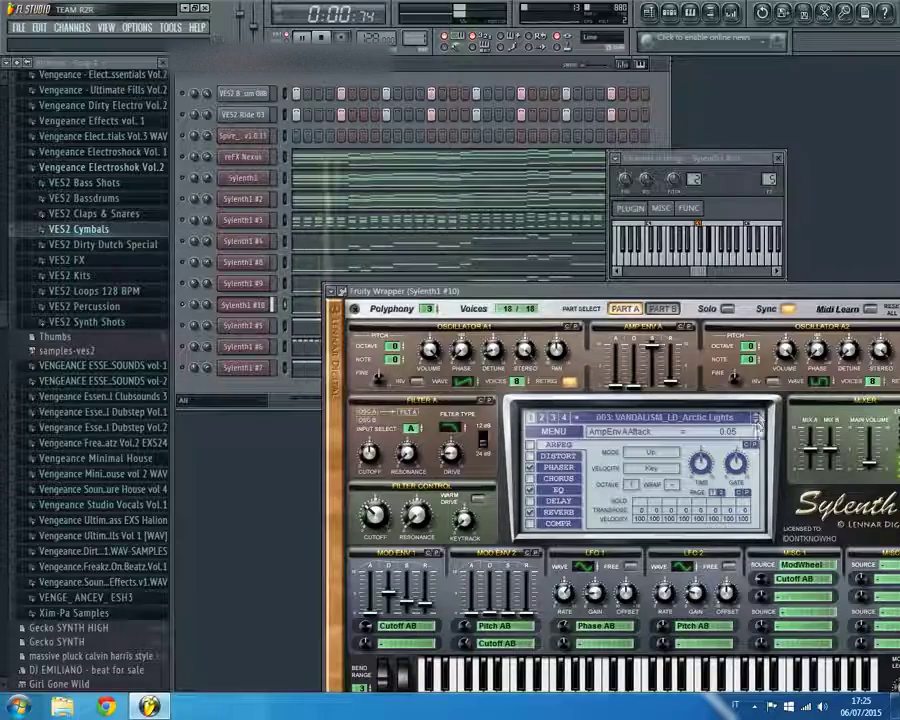
pyautogui.click(757, 424)
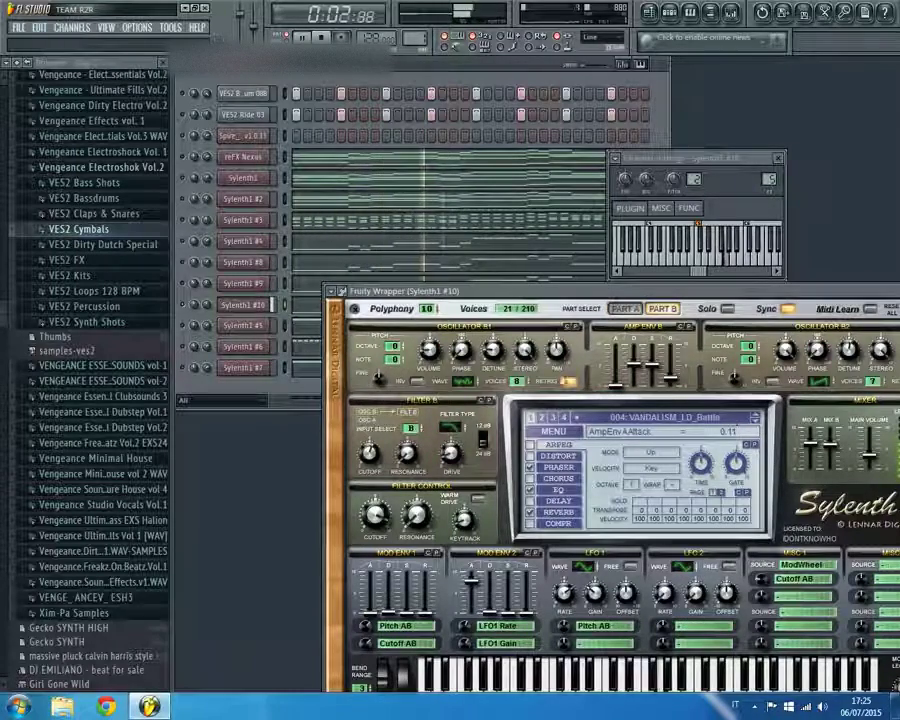
# Unsolo Sylenth1 #10 so all channels play, and close its synth and channel settings windows
pyautogui.click(190, 308)
pyautogui.rightClick(190, 310)
pyautogui.press('Escape')
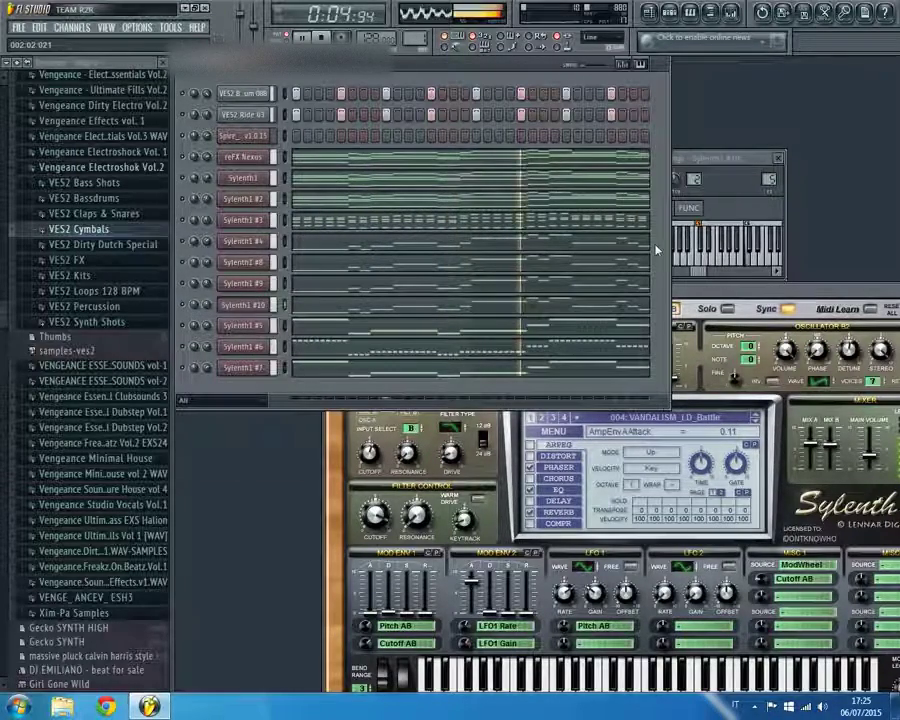
pyautogui.click(778, 157)
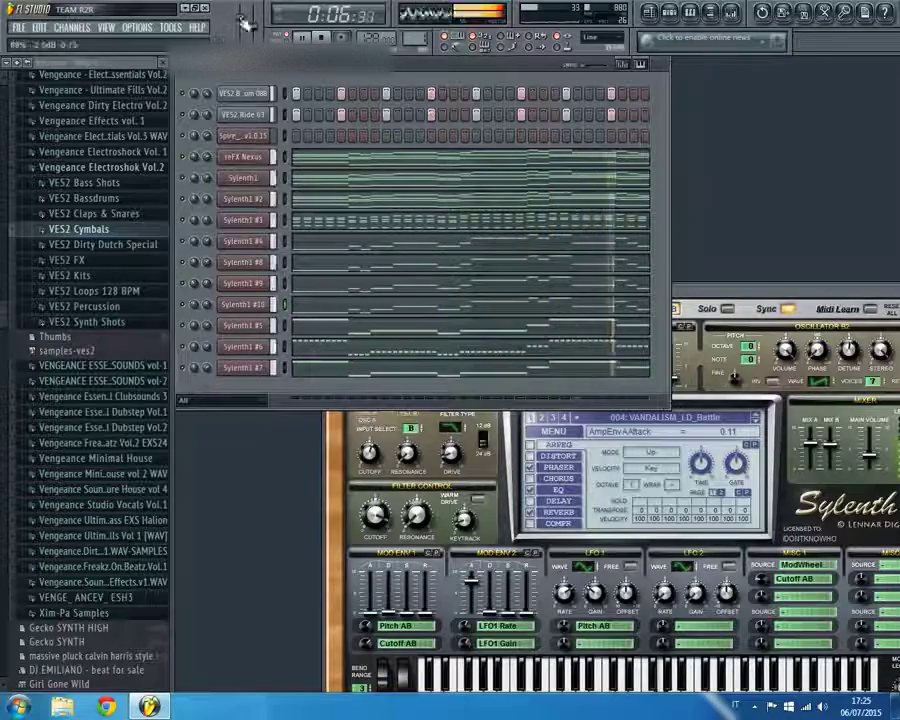
pyautogui.moveTo(766, 288); pyautogui.dragTo(628, 214)
pyautogui.click(825, 219)
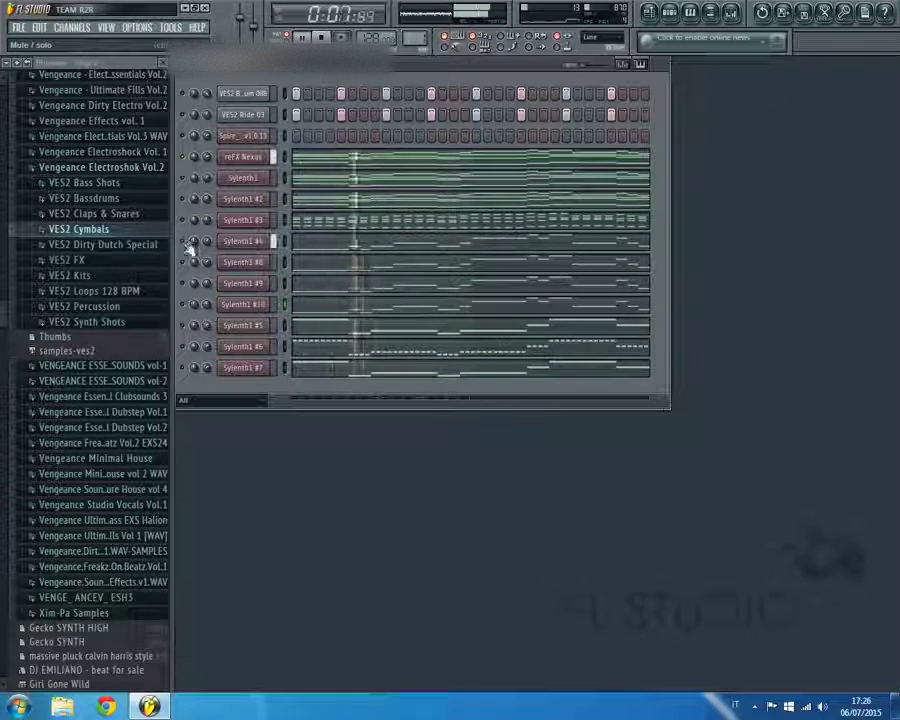
# Collapse the Vengeance Electroshok Vol.2 folder and route Sylenth1 #7 to mixer track 3
pyautogui.click(101, 168)
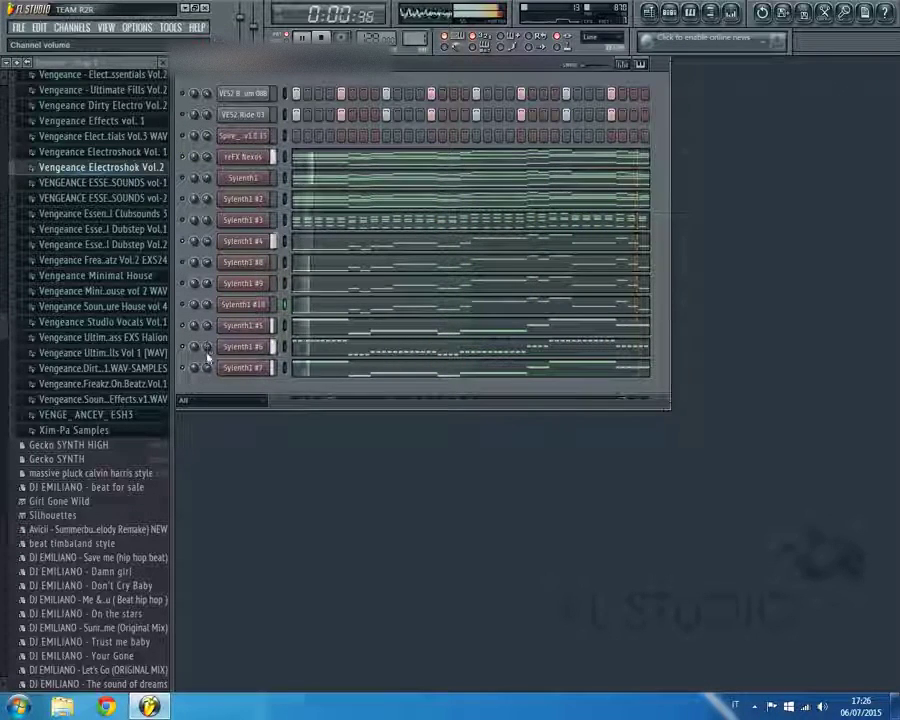
pyautogui.click(244, 369)
pyautogui.doubleClick(765, 178)
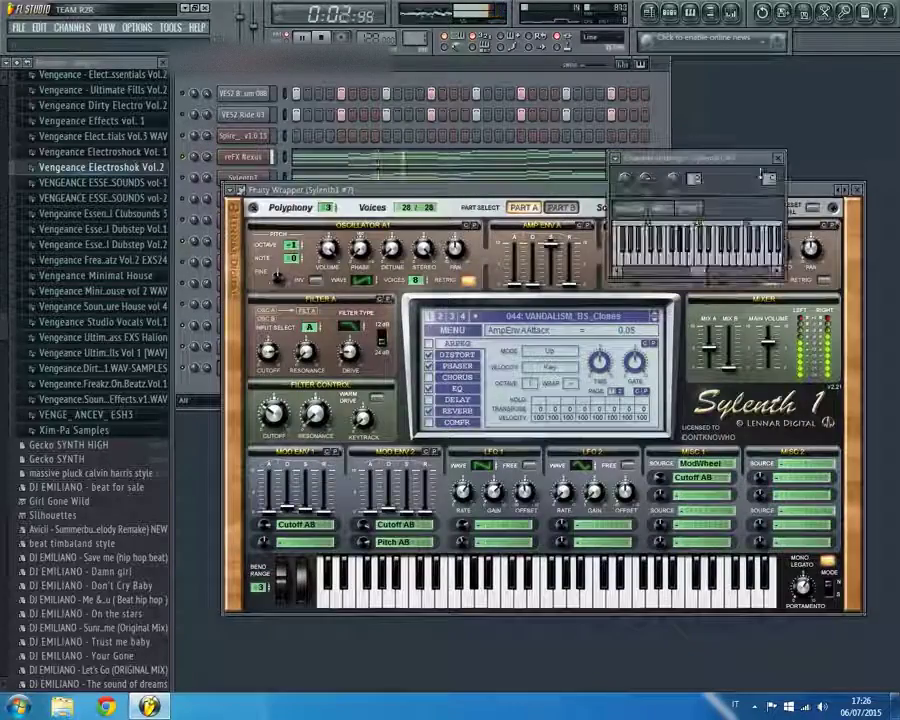
pyautogui.scroll(-4, 762, 175)
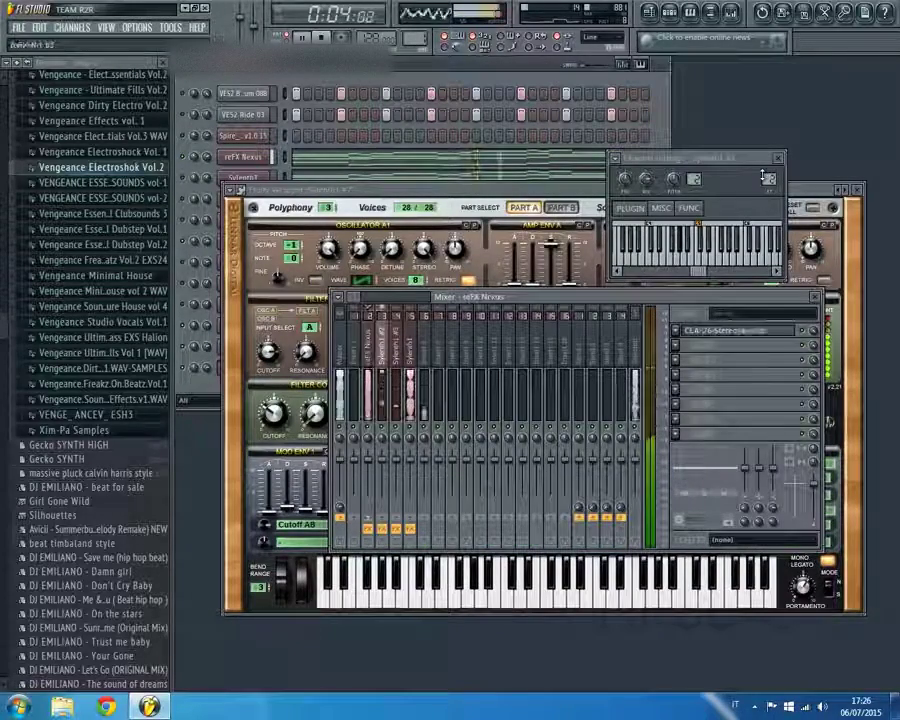
pyautogui.scroll(1, 762, 175)
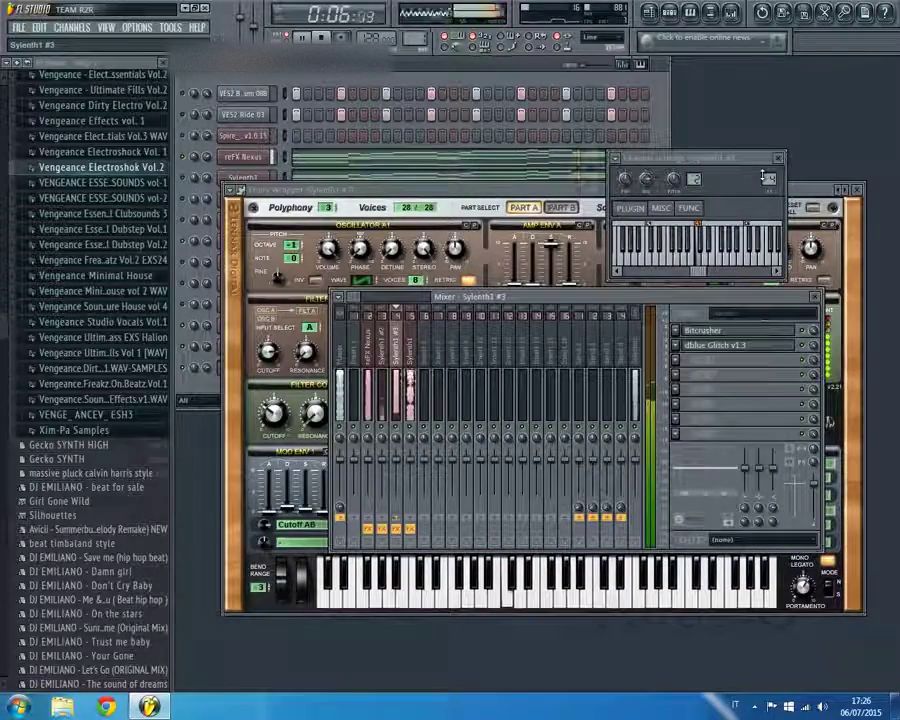
pyautogui.scroll(-1, 767, 178)
# Copy the Kickstart effect from the Sylenth1 mixer track to the Sylenth1 #3, Sylenth1 #2 and reFX Nexus tracks and close the open windows
pyautogui.click(412, 354)
pyautogui.click(677, 330)
pyautogui.moveTo(702, 397); pyautogui.dragTo(392, 344)
pyautogui.click(677, 359)
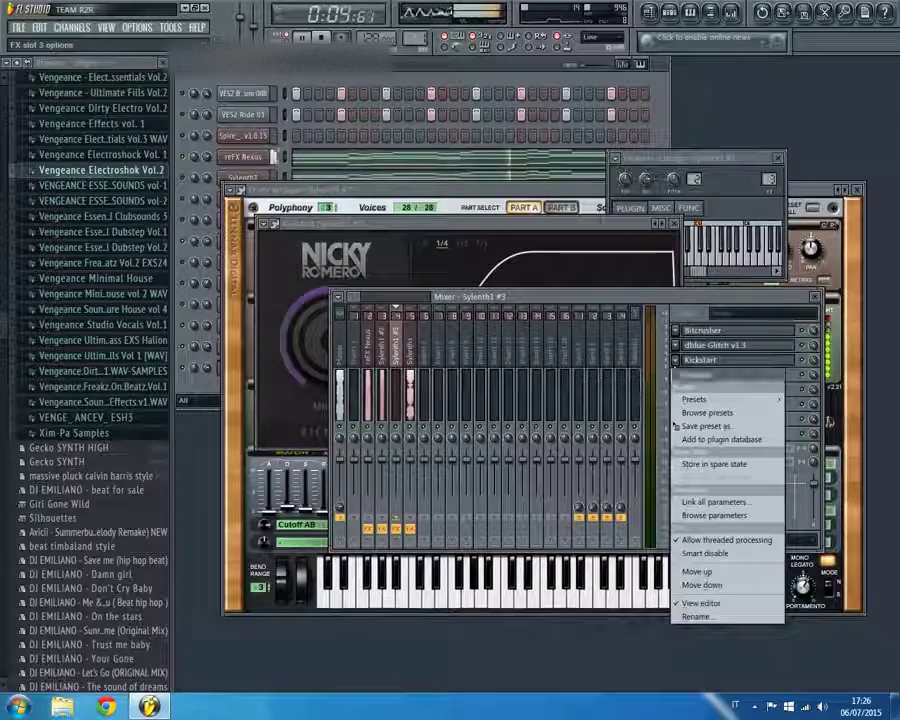
pyautogui.moveTo(698, 426); pyautogui.dragTo(380, 346)
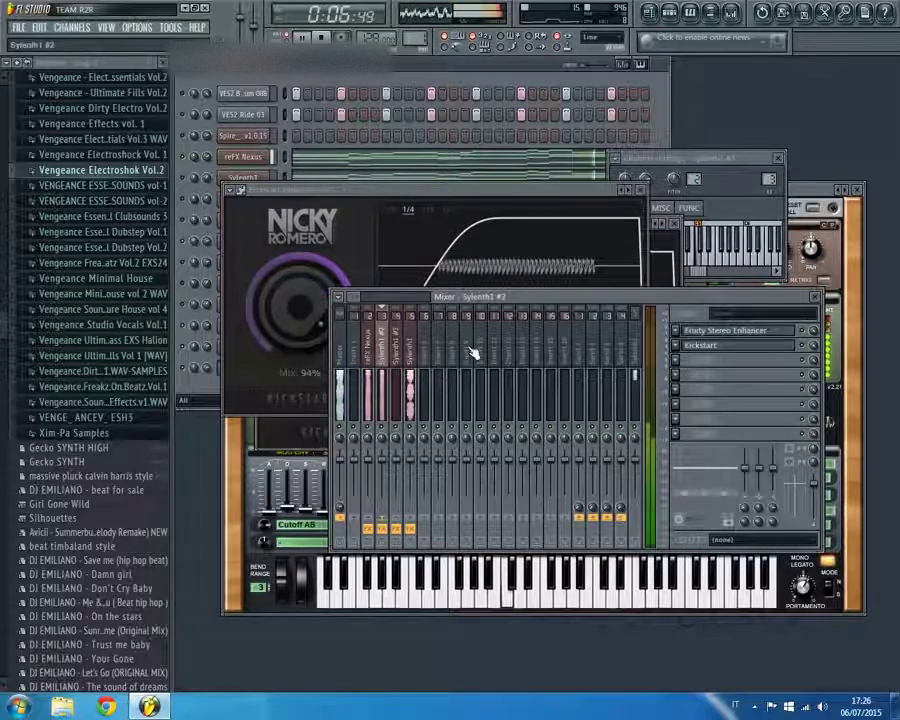
pyautogui.click(675, 346)
pyautogui.moveTo(682, 411); pyautogui.dragTo(367, 338)
pyautogui.press('Escape')
pyautogui.press('Escape')
pyautogui.press('Escape')
pyautogui.press('Escape')
pyautogui.press('Escape')
pyautogui.press('Escape')
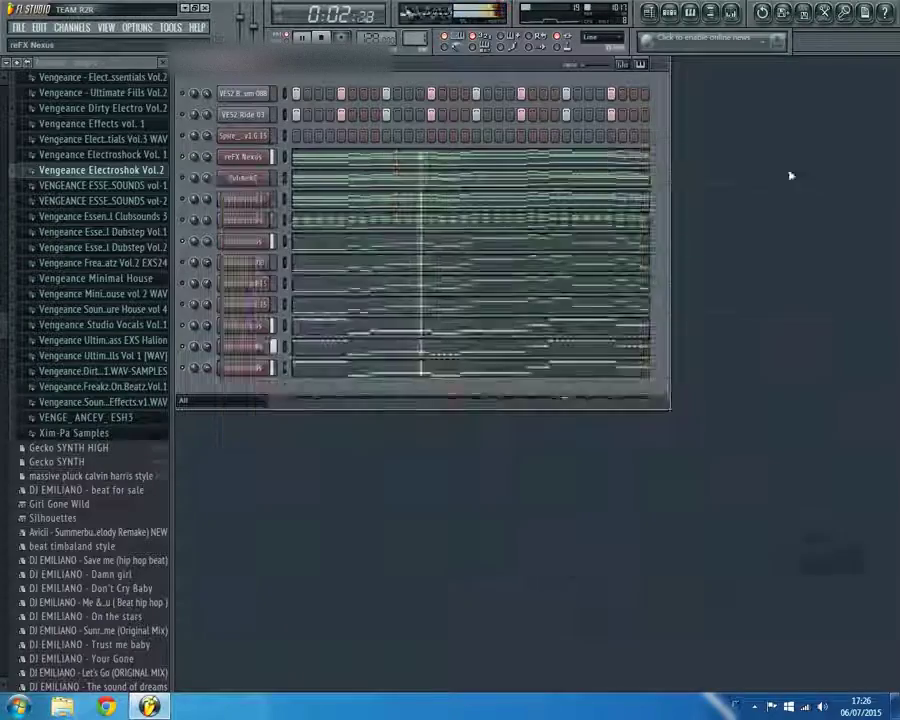
# Load the mix preset from the Desktop folder onto the Master mixer track and close the mixer
pyautogui.press('F9')
pyautogui.moveTo(2, 337); pyautogui.dragTo(2, 458)
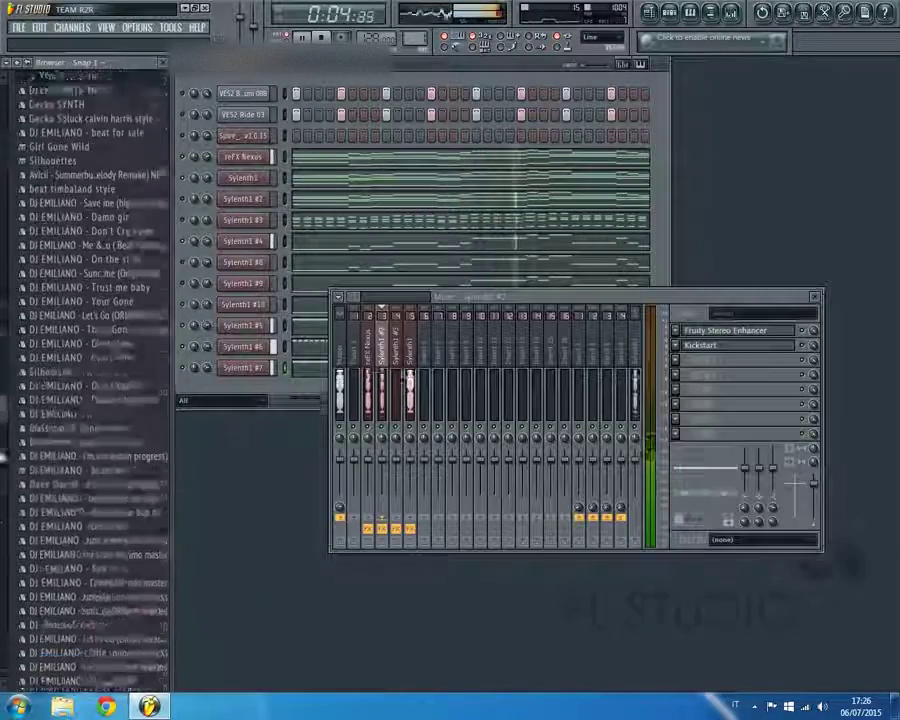
pyautogui.click(18, 62)
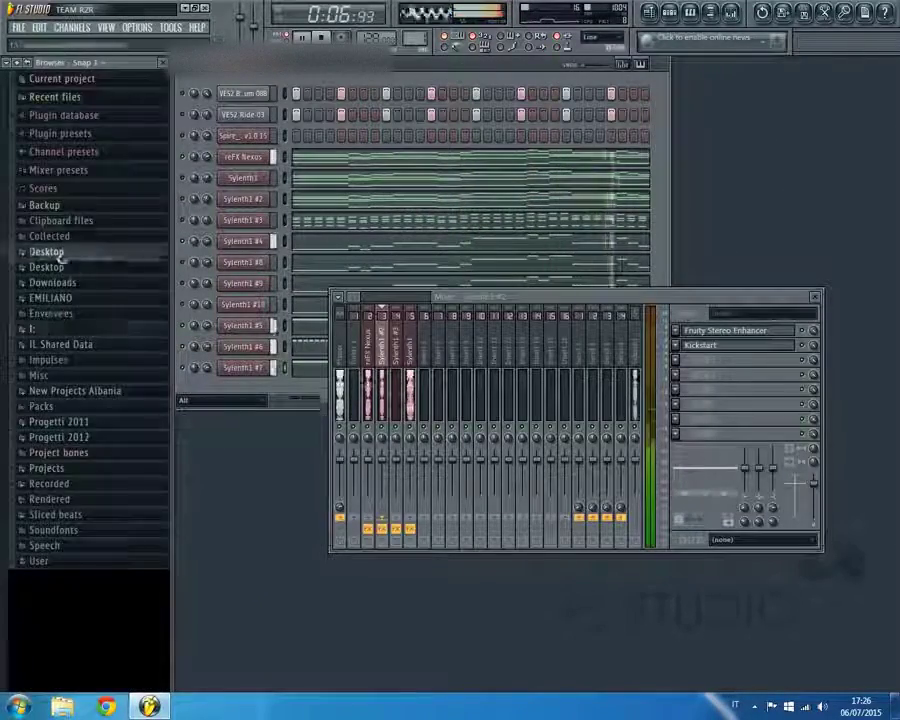
pyautogui.click(45, 251)
pyautogui.moveTo(105, 625); pyautogui.dragTo(348, 345)
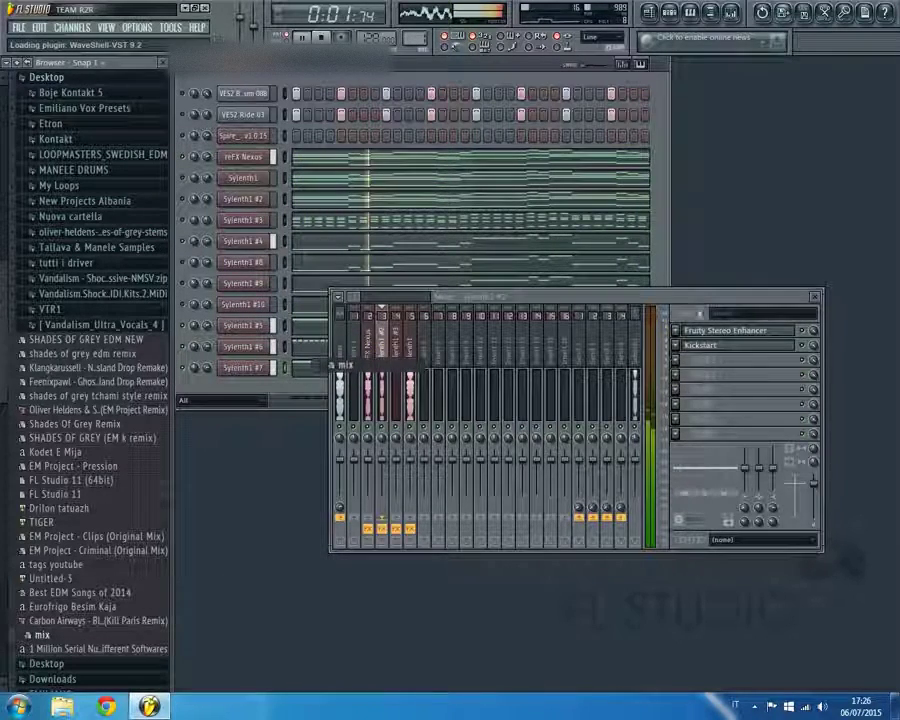
pyautogui.click(816, 298)
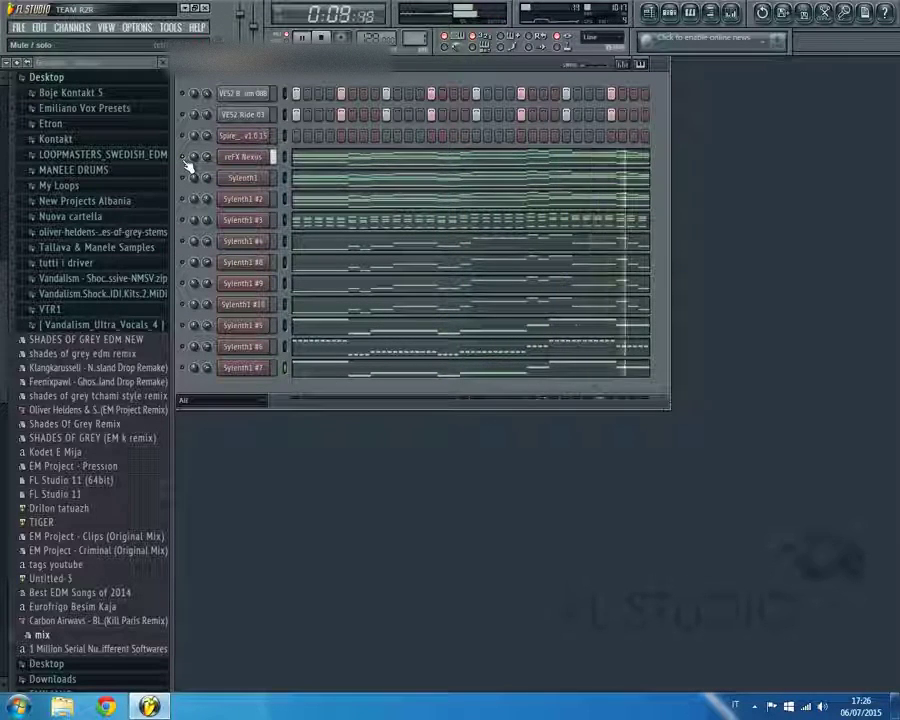
pyautogui.press('space')
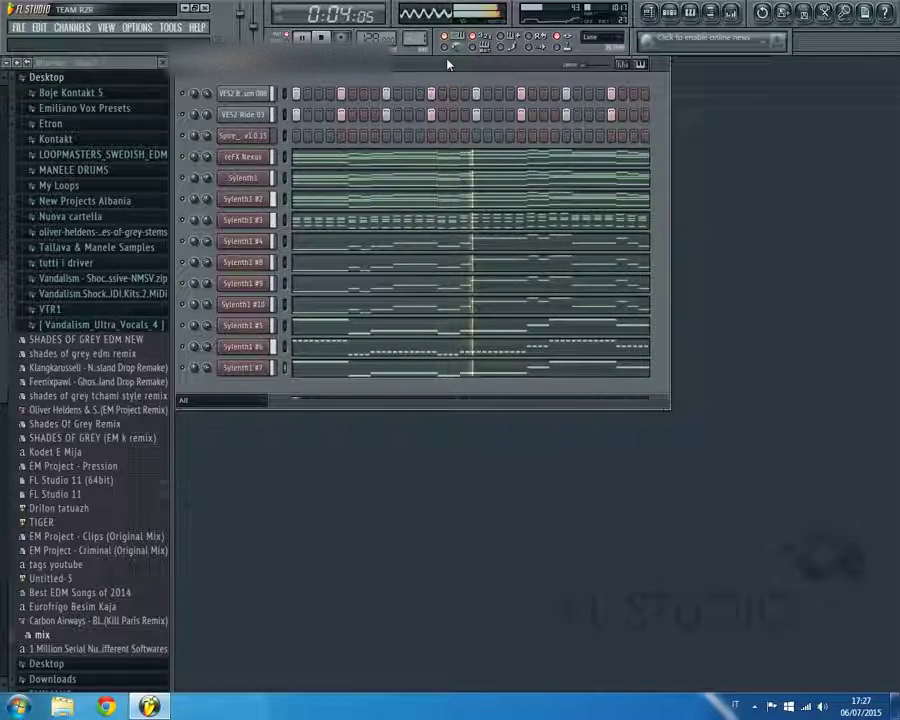
# Open the mixer, try Fruity HTML NoteBook in the Master track's fifth effect slot, clear its jump address and close its window
pyautogui.click(733, 13)
pyautogui.click(682, 391)
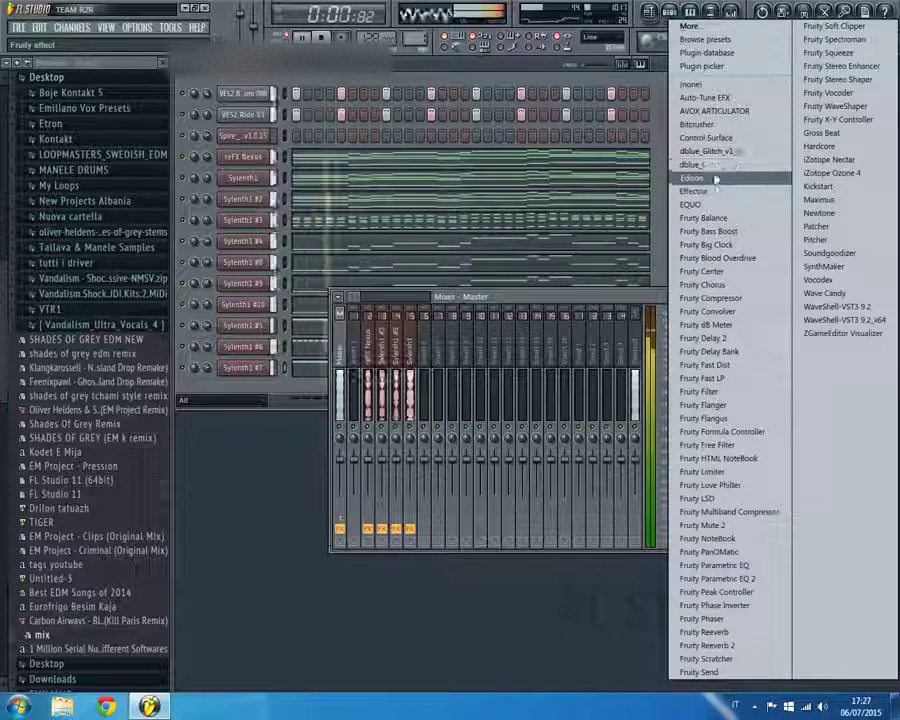
pyautogui.click(717, 459)
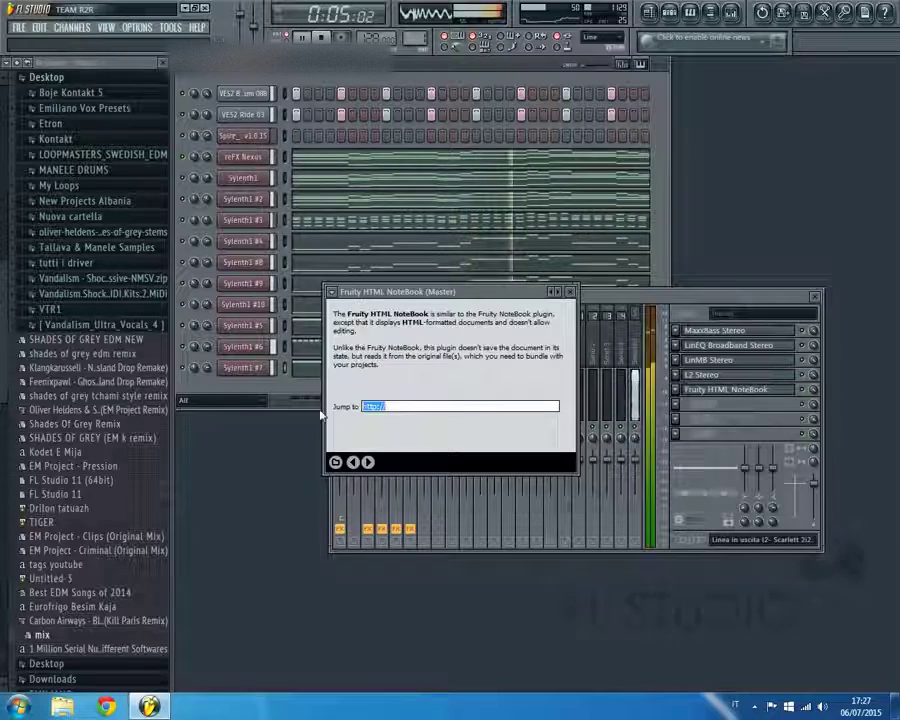
pyautogui.press('BackSpace')
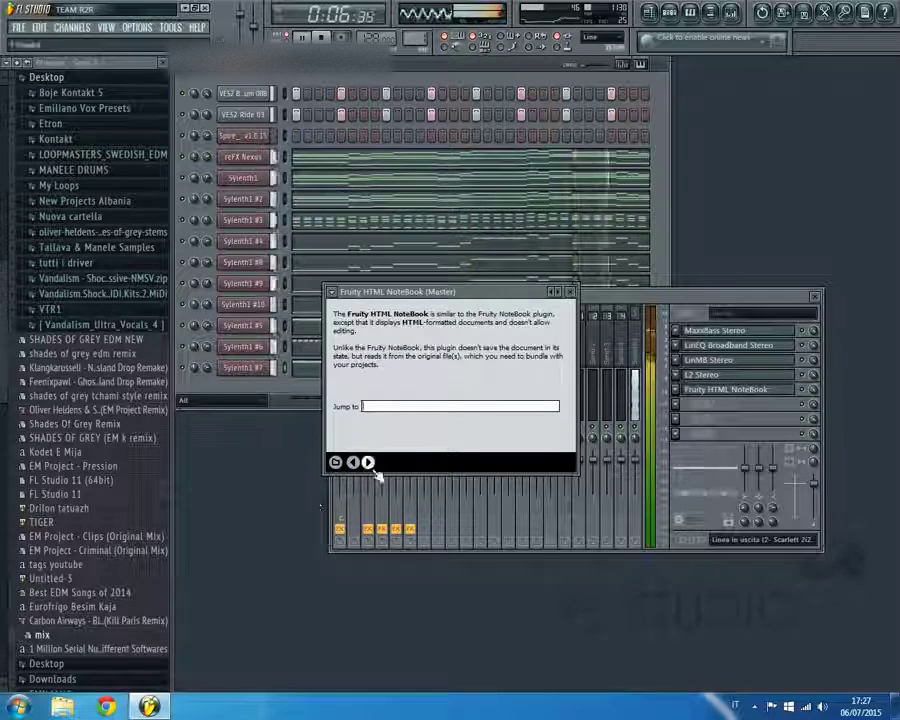
pyautogui.rightClick(354, 327)
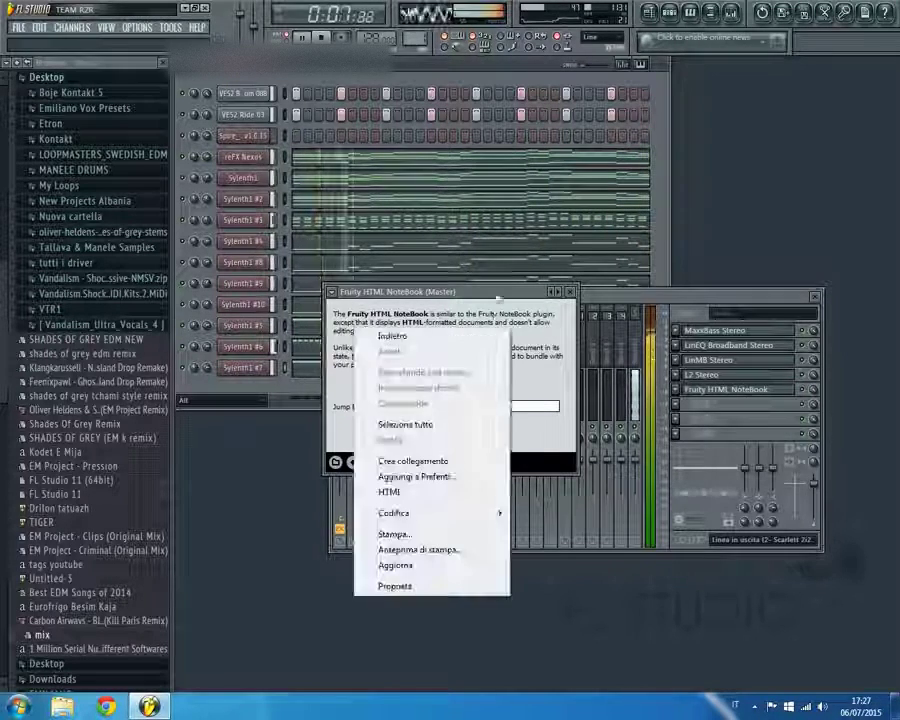
pyautogui.click(520, 370)
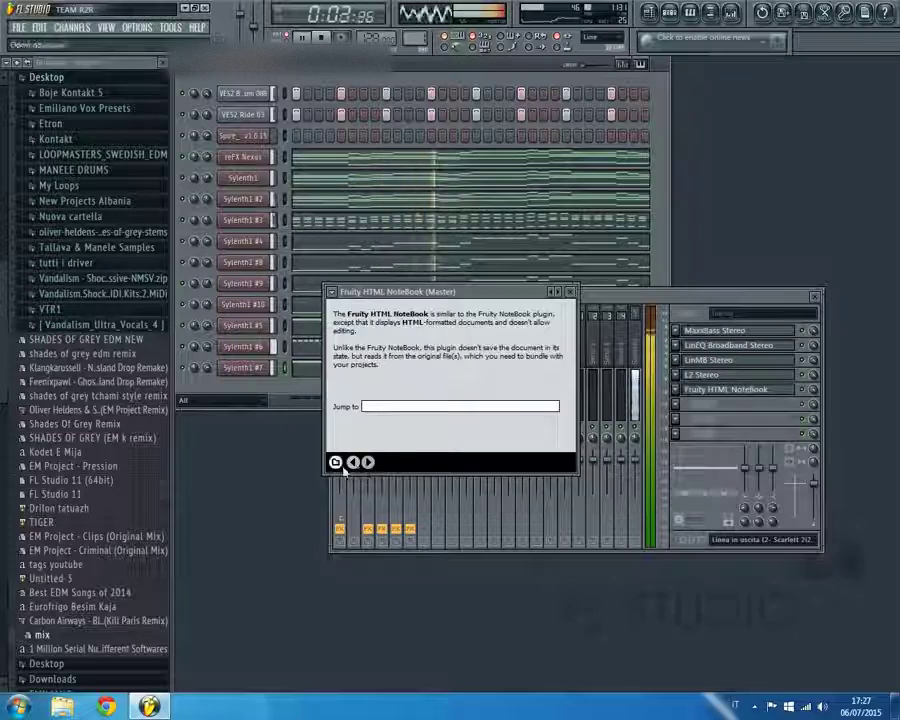
pyautogui.click(338, 463)
pyautogui.click(610, 382)
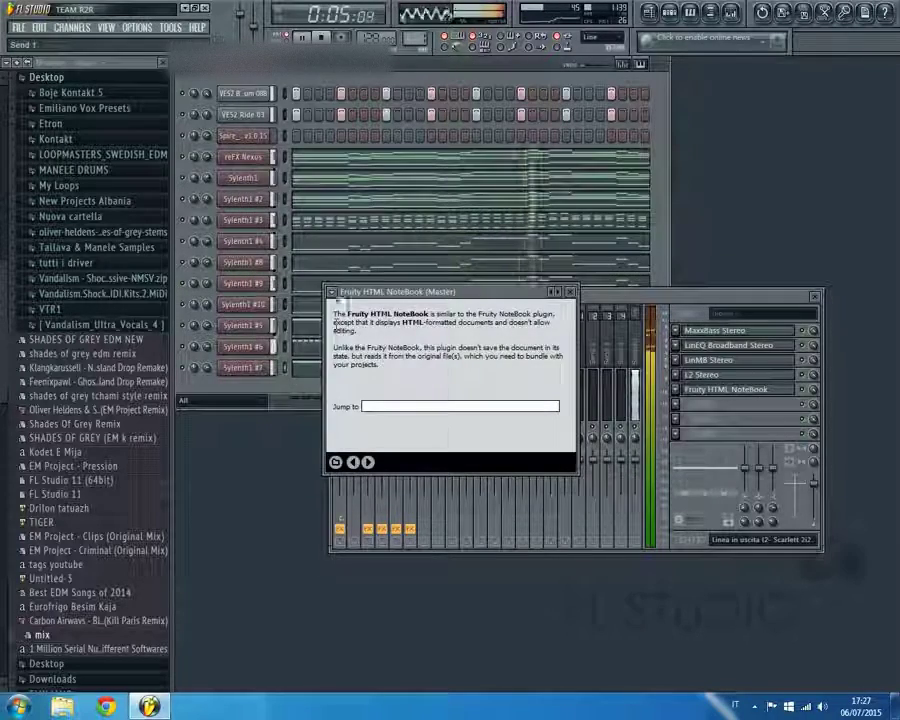
pyautogui.click(331, 291)
pyautogui.moveTo(370, 329)
pyautogui.click(462, 331)
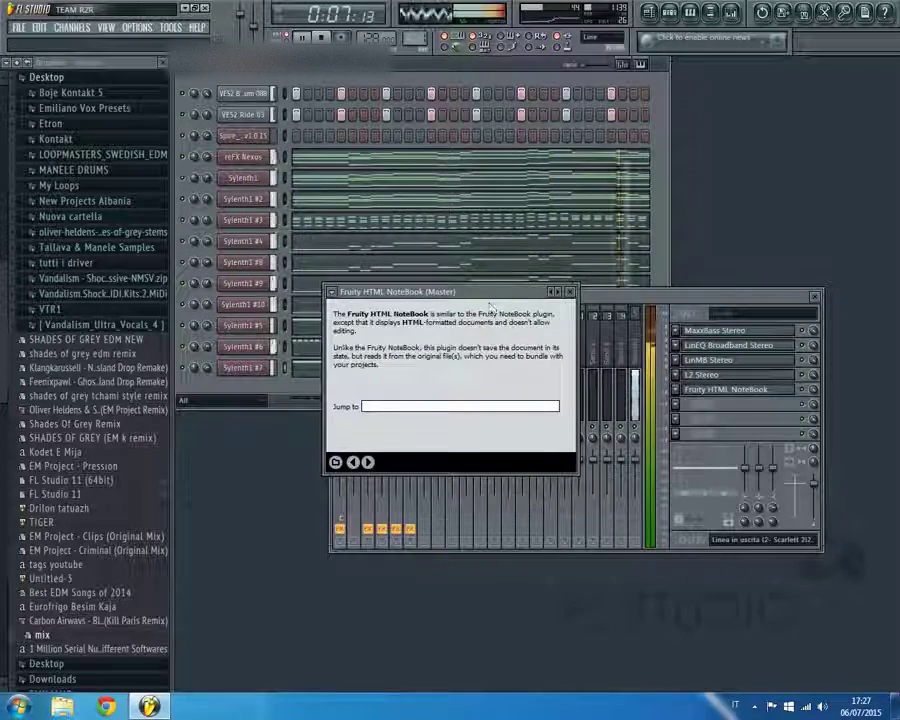
pyautogui.click(570, 292)
# Replace Fruity HTML NoteBook in the Master track's fifth effect slot with Fruity NoteBook
pyautogui.click(683, 398)
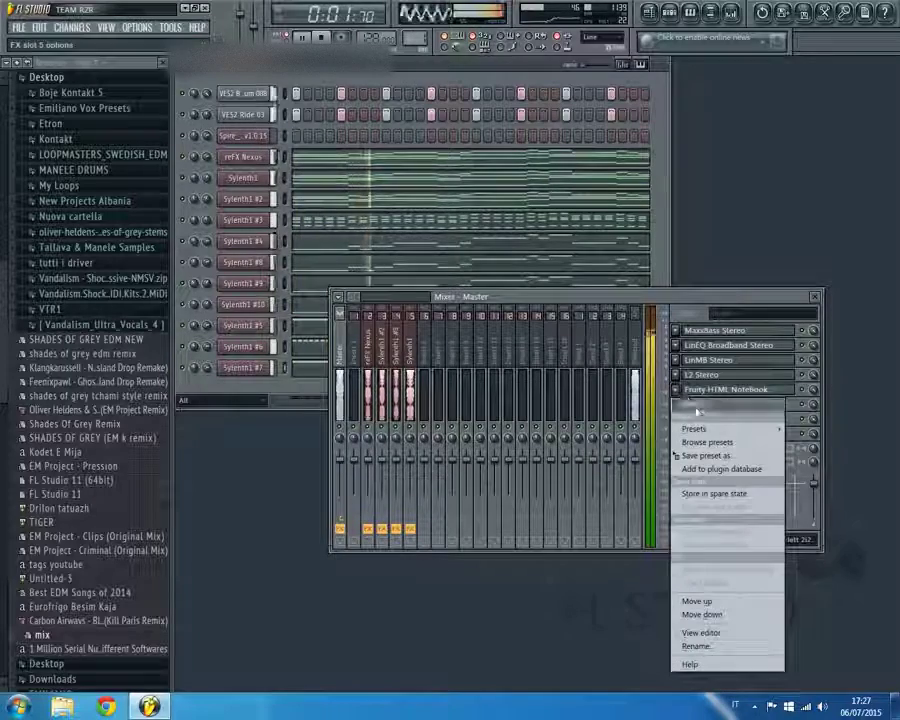
pyautogui.moveTo(690, 402)
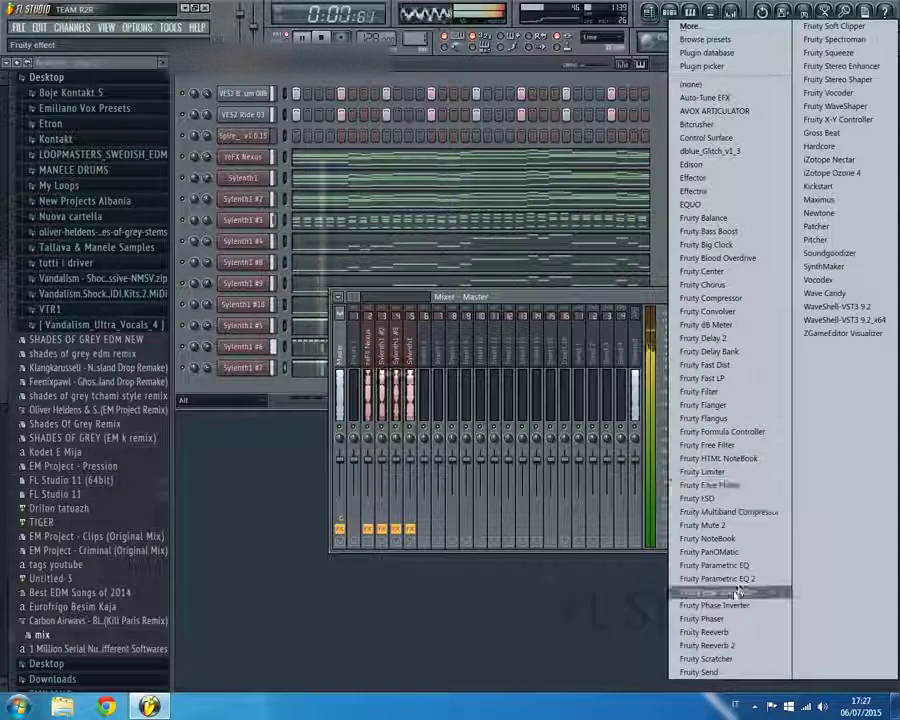
pyautogui.click(733, 538)
# Replace the notebook's default text with "Thx for watching :)" and close the notebook window
pyautogui.moveTo(468, 388); pyautogui.dragTo(241, 218)
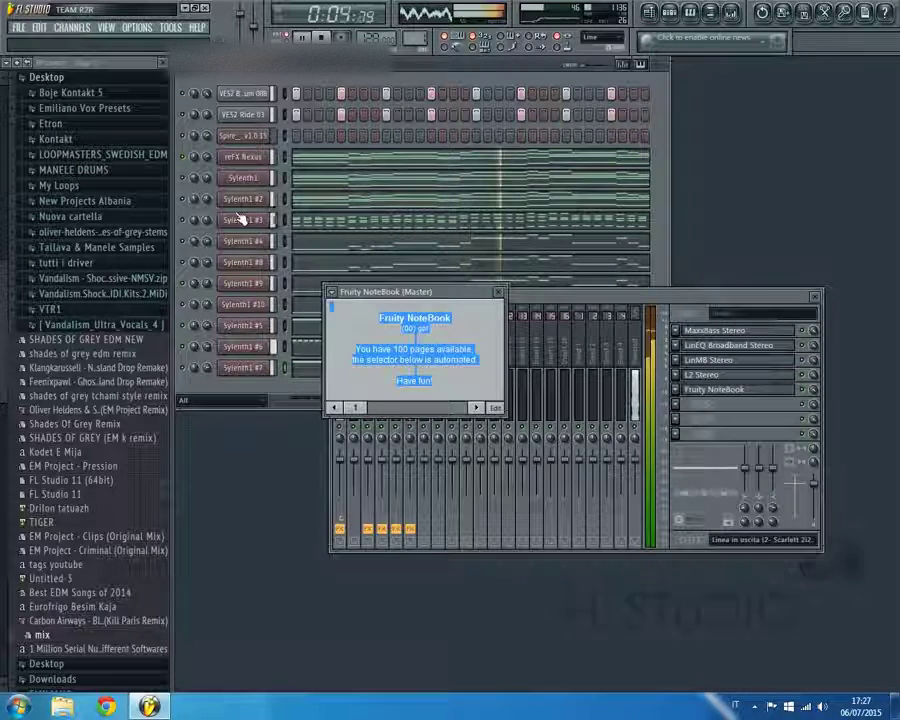
pyautogui.click(414, 307)
pyautogui.write('The')
pyautogui.write(' for wat')
pyautogui.write('ching')
pyautogui.write(':)')
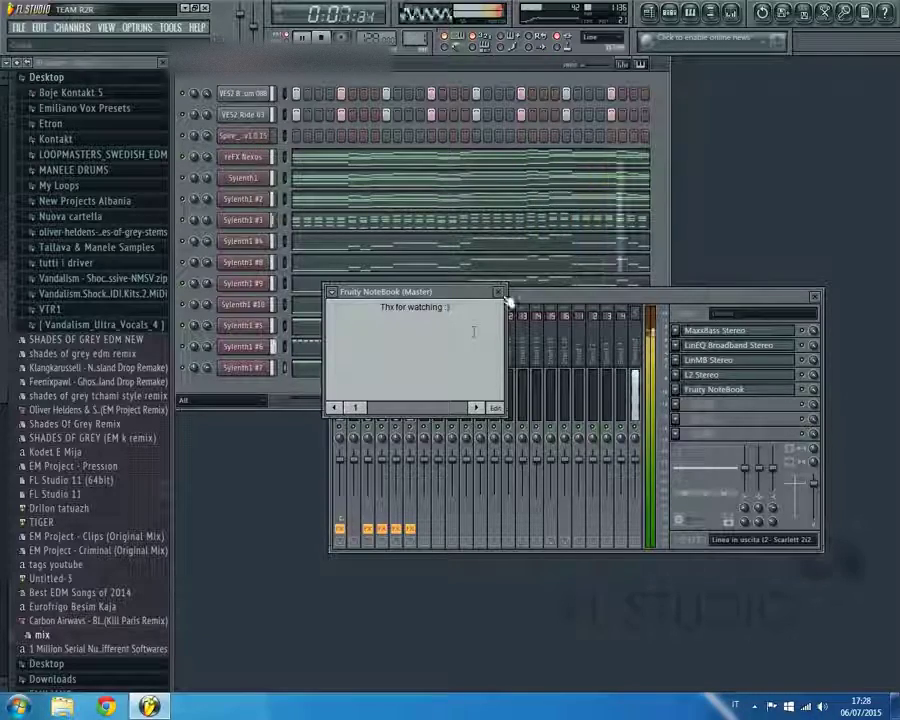
pyautogui.click(498, 292)
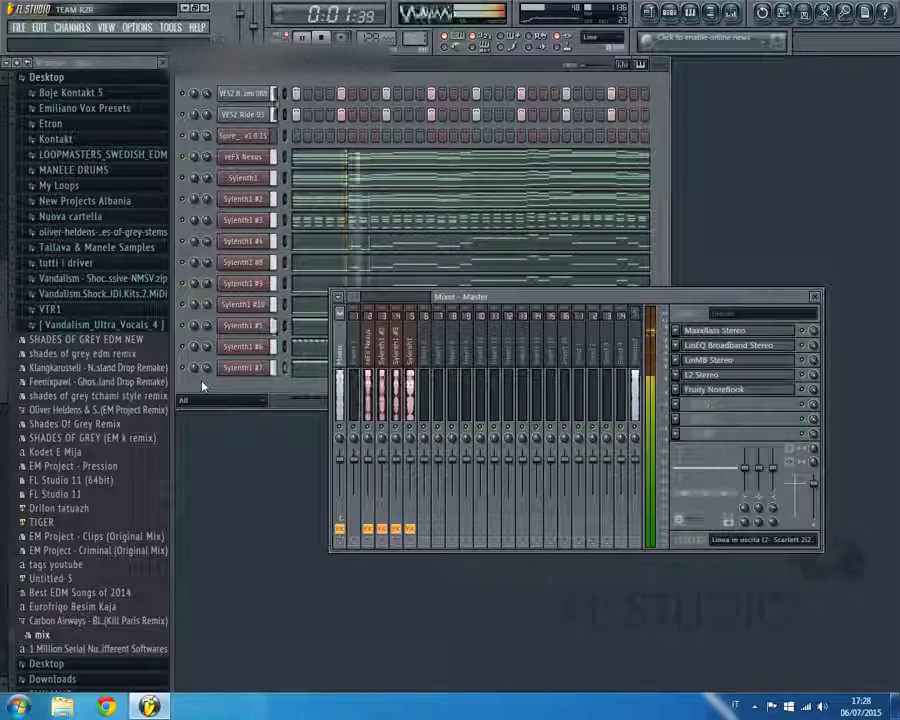